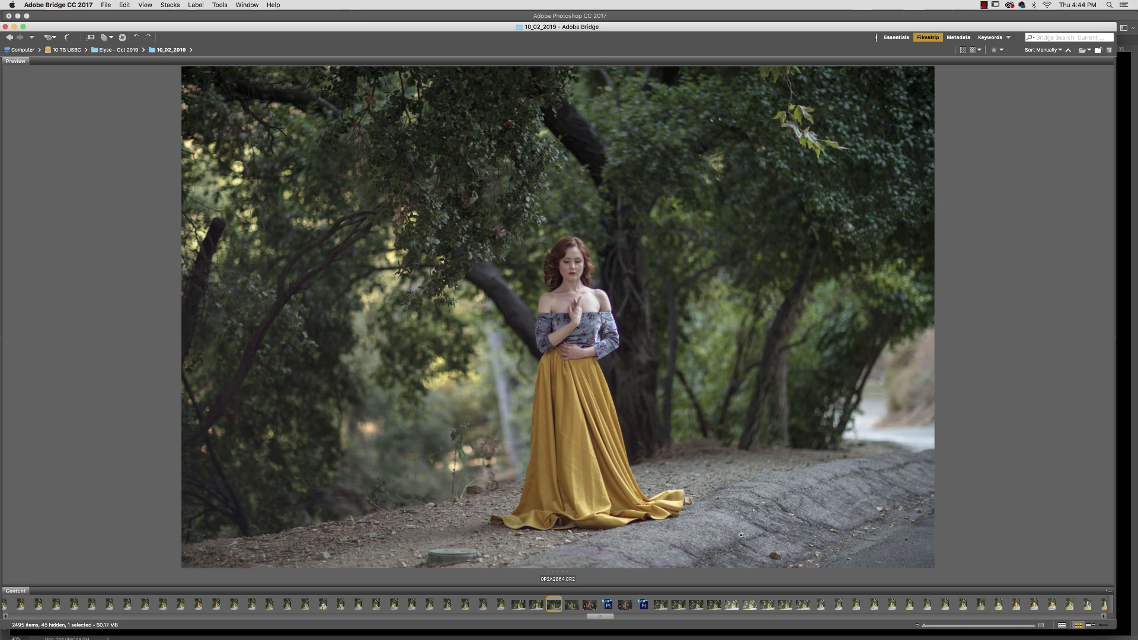
Switch from Bridge to the edited portrait in Photoshop.
left_click(524, 16)
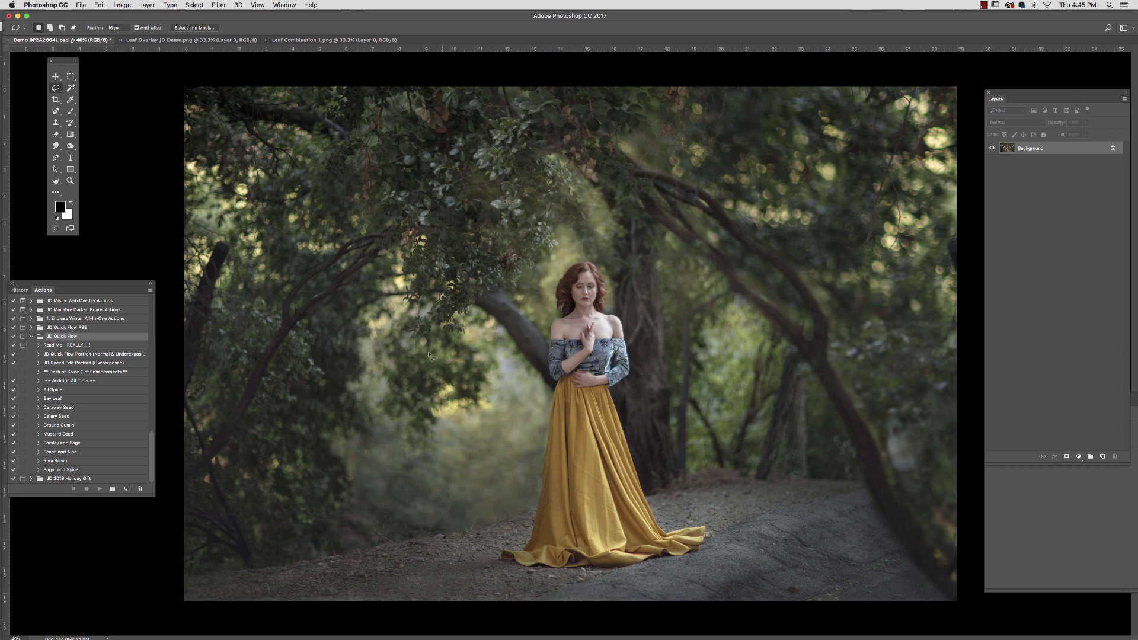
Sample a light yellow from the bright foliage behind the woman and add a new layer.
left_click(71, 100)
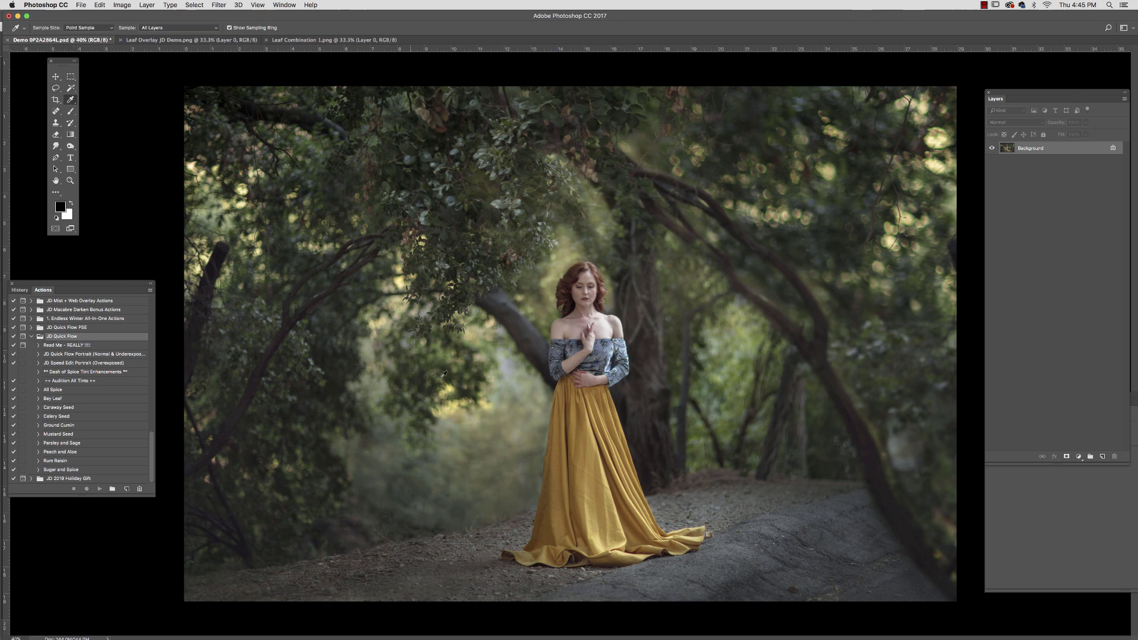
left_click(450, 388)
left_click(452, 377)
left_click(1102, 457)
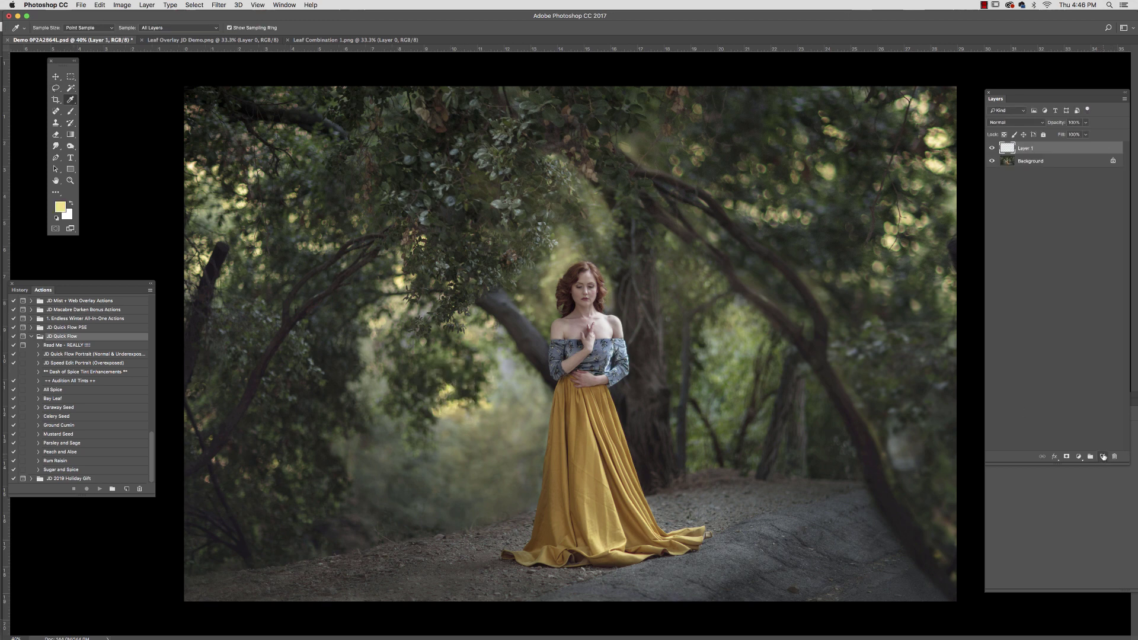
Brush a soft yellow glow around the woman's head on Layer 1, reduce the layer's opacity and hide it.
left_click(71, 110)
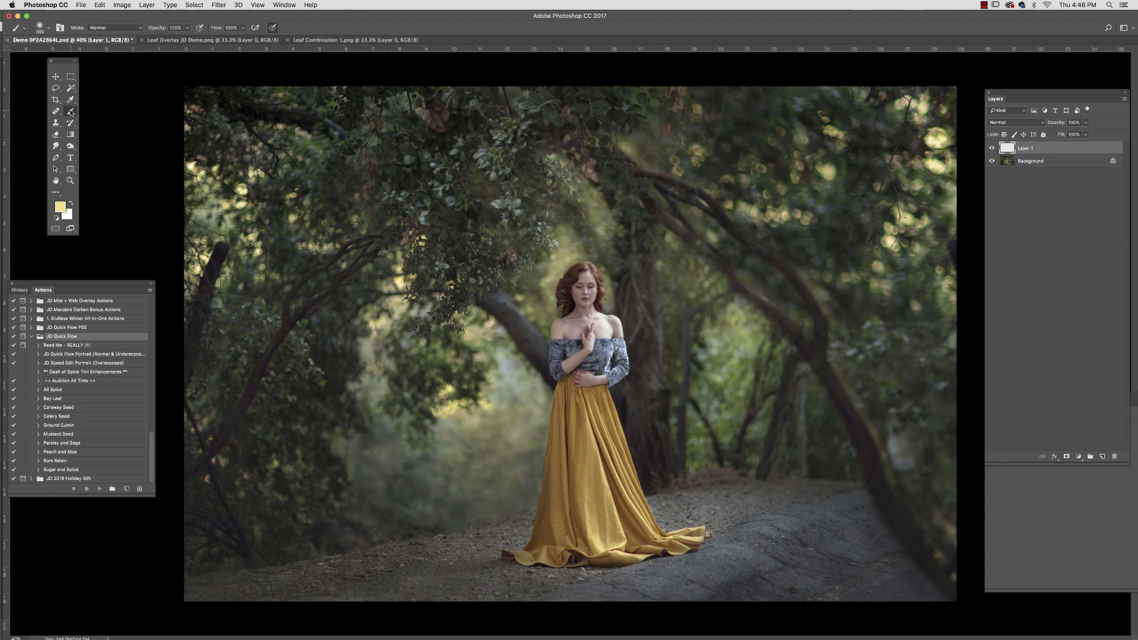
left_click(563, 256)
left_click(1086, 123)
left_click_drag(1055, 135, 1054, 135)
left_click(615, 283)
left_click(1085, 123)
left_click_drag(1080, 134, 1073, 134)
left_click(991, 148)
View the original unedited photo in Bridge for comparison and return to Photoshop.
mouse_move(450, 634)
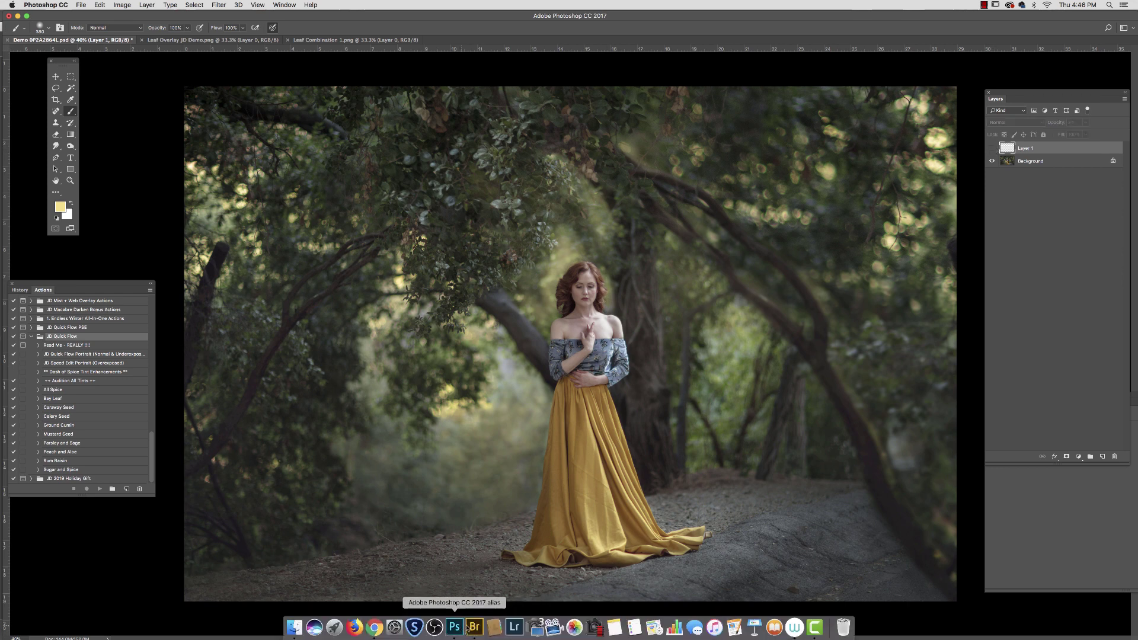
left_click(474, 627)
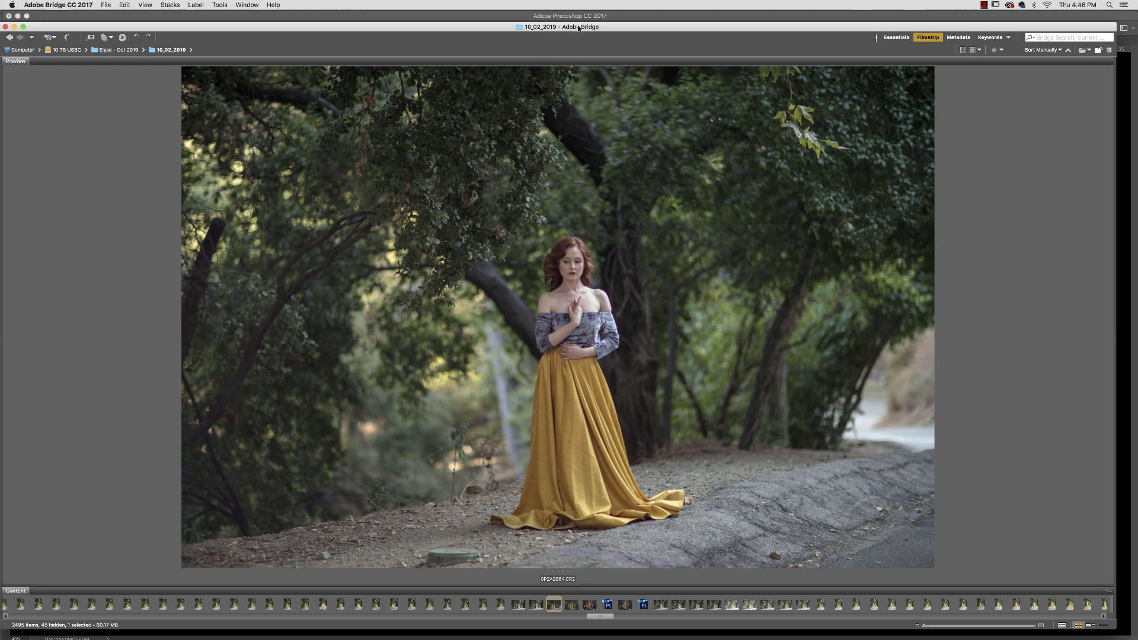
left_click_drag(591, 28, 592, 21)
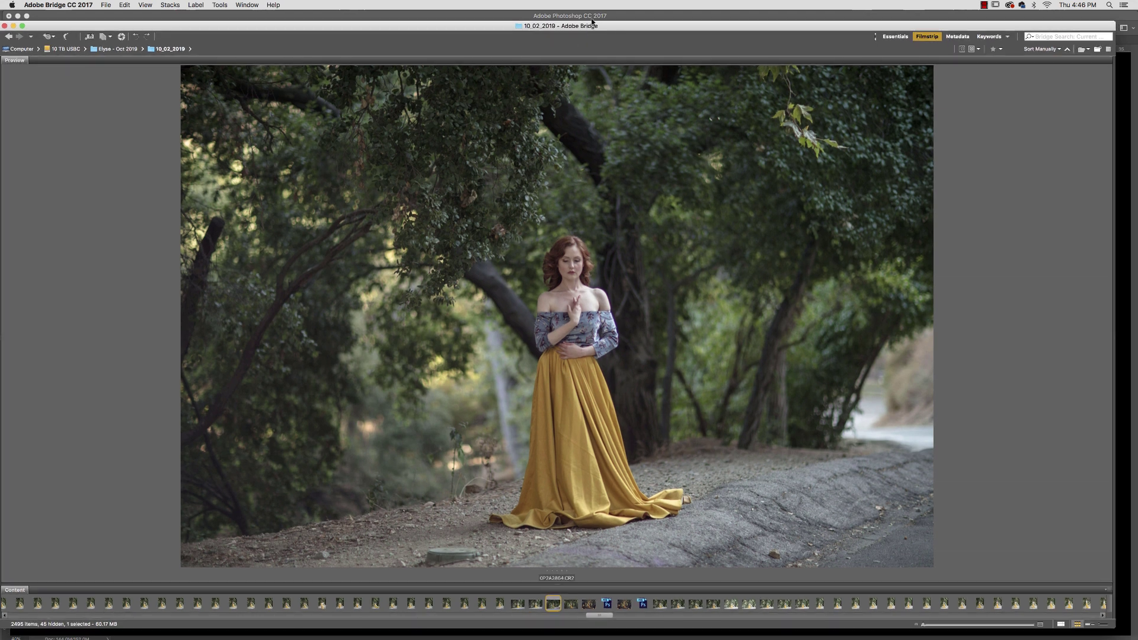
left_click(598, 17)
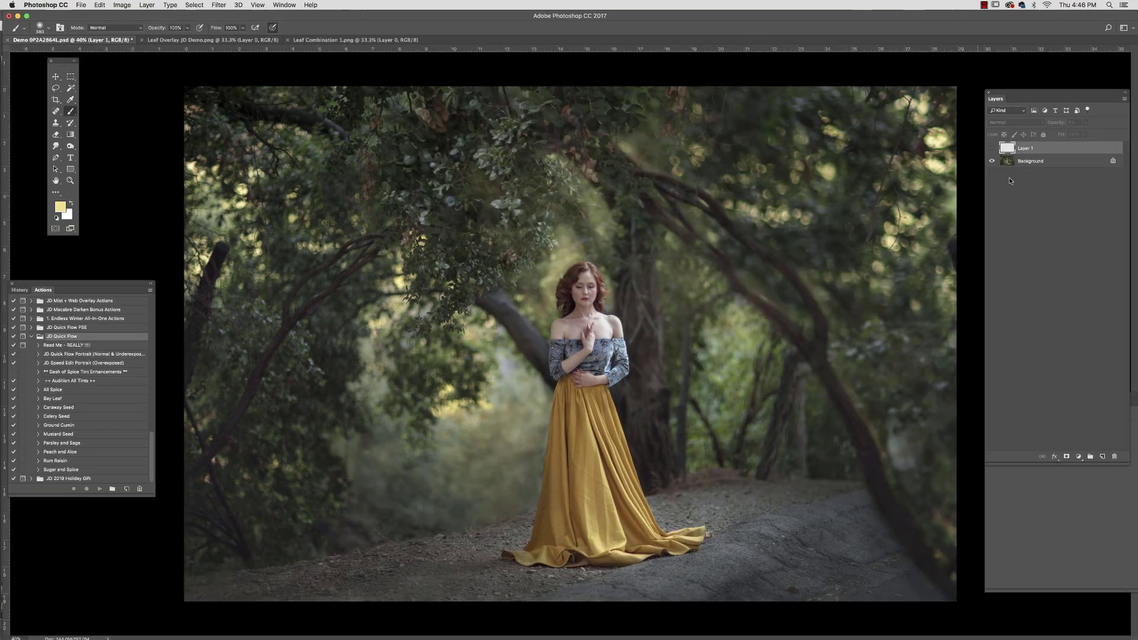
Try the Screen blend mode on Layer 1 and delete the layer.
left_click(1012, 152)
left_click(1014, 122)
left_click(1010, 124)
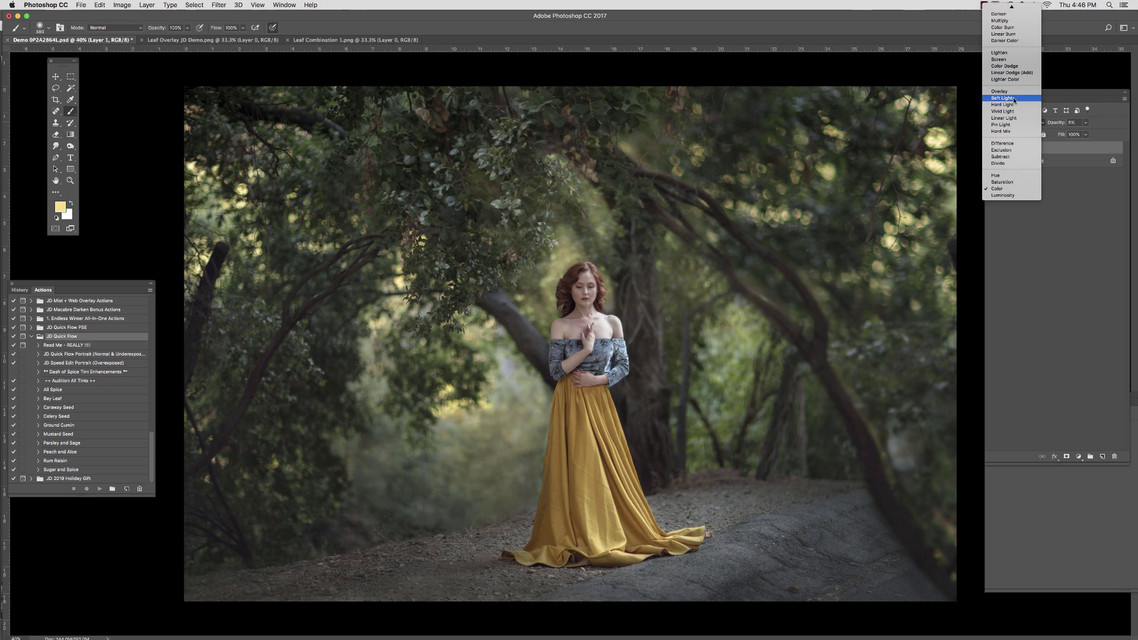
left_click(1014, 59)
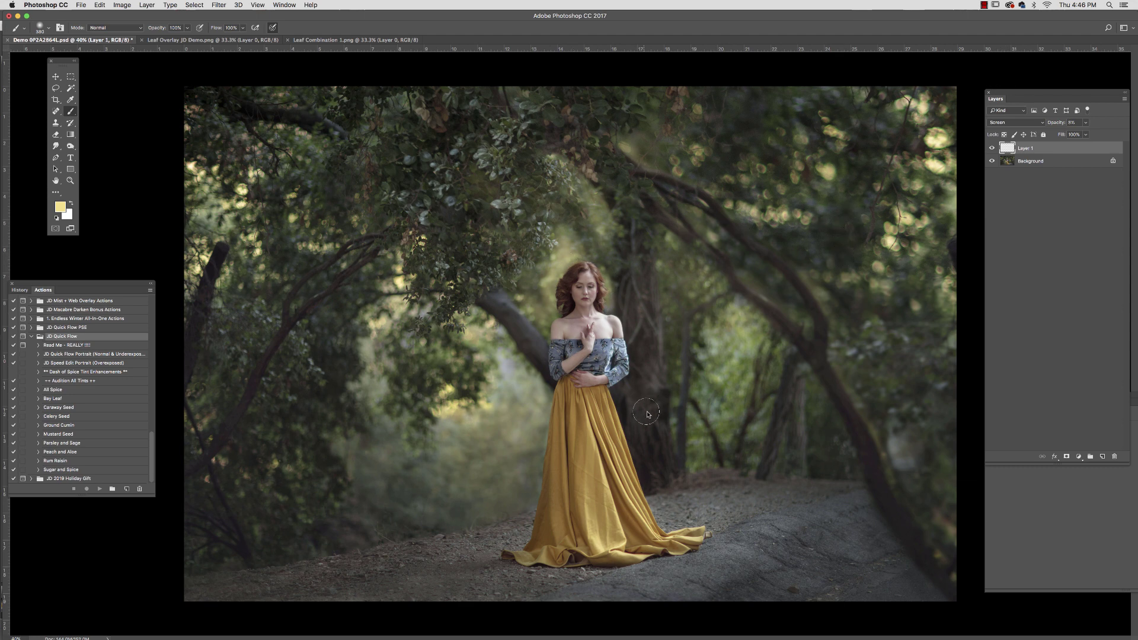
left_click(993, 148)
left_click_drag(1077, 148, 1114, 456)
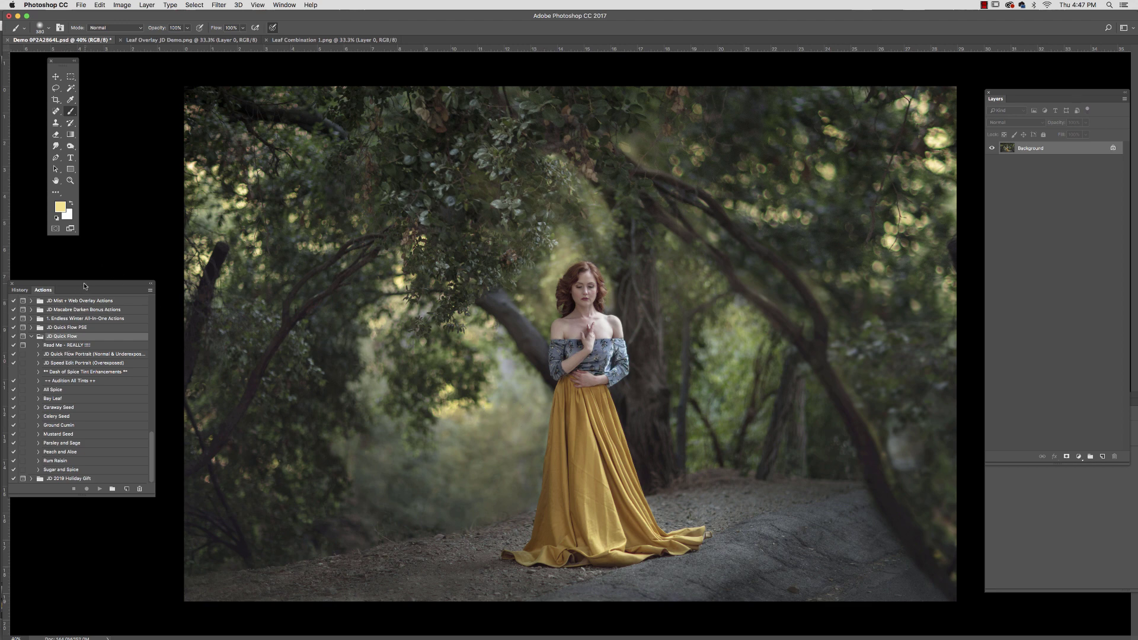
Run the JD Speed Edit Portrait (Overexposed) action on the portrait.
left_click_drag(84, 286, 116, 253)
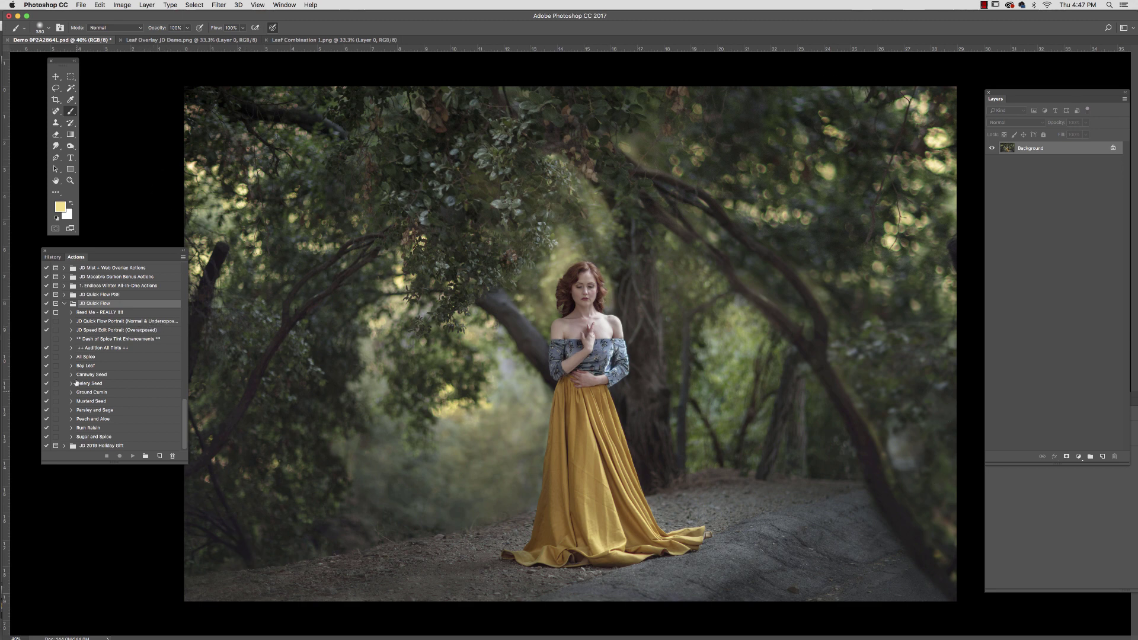
left_click(121, 331)
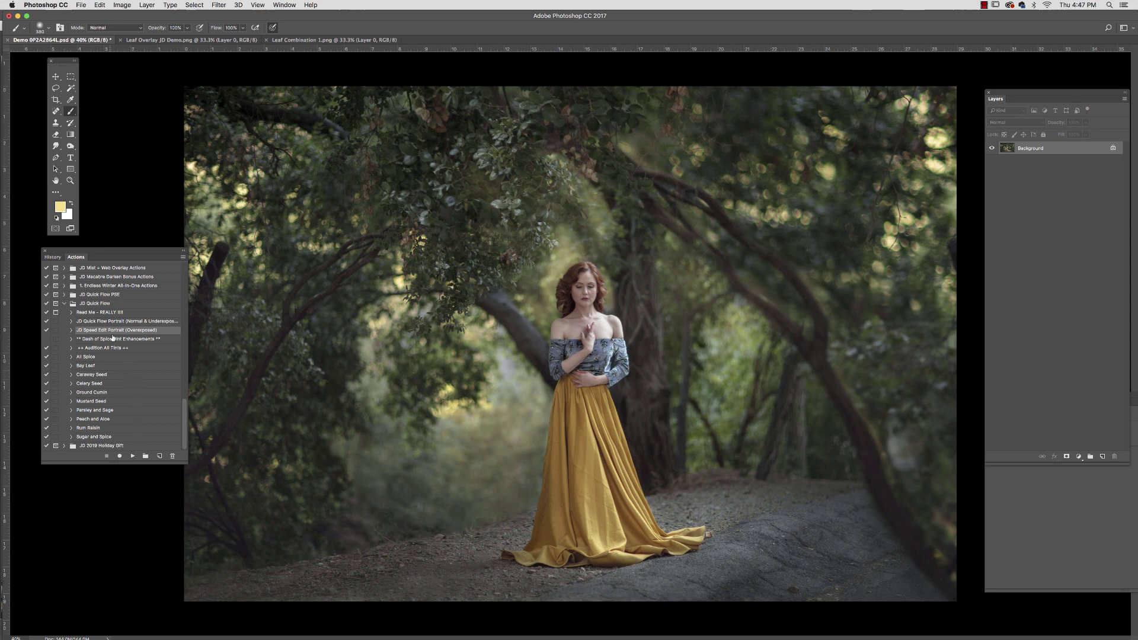
left_click(131, 456)
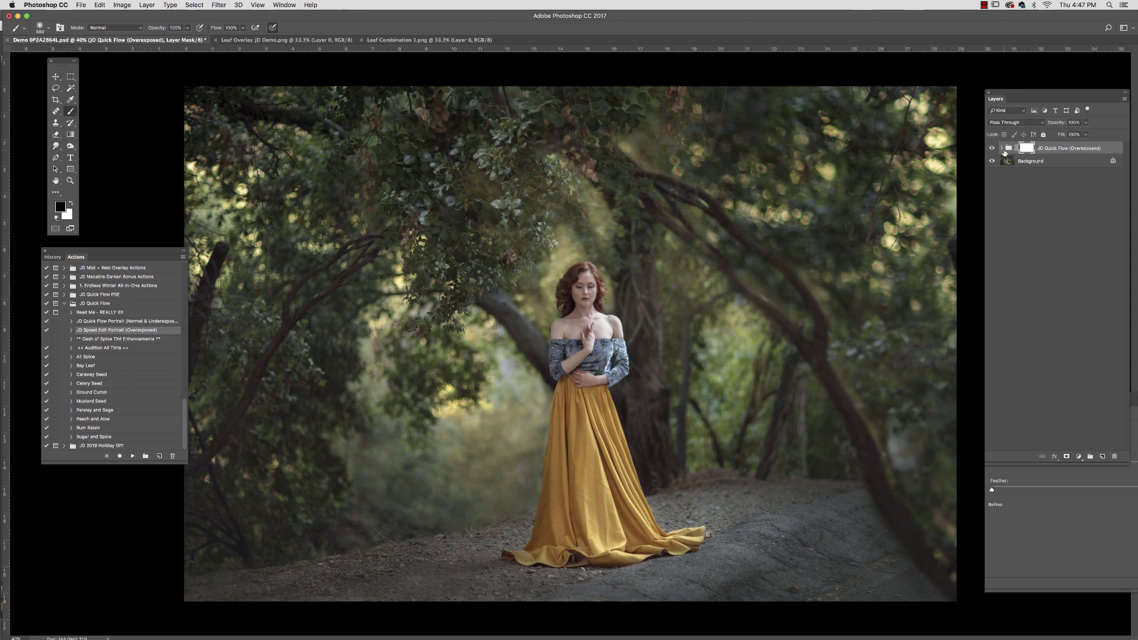
Expand the JD Quick Flow (Overexposed) group and toggle its visibility to compare before and after.
left_click(1001, 148)
left_click_drag(1013, 96, 979, 84)
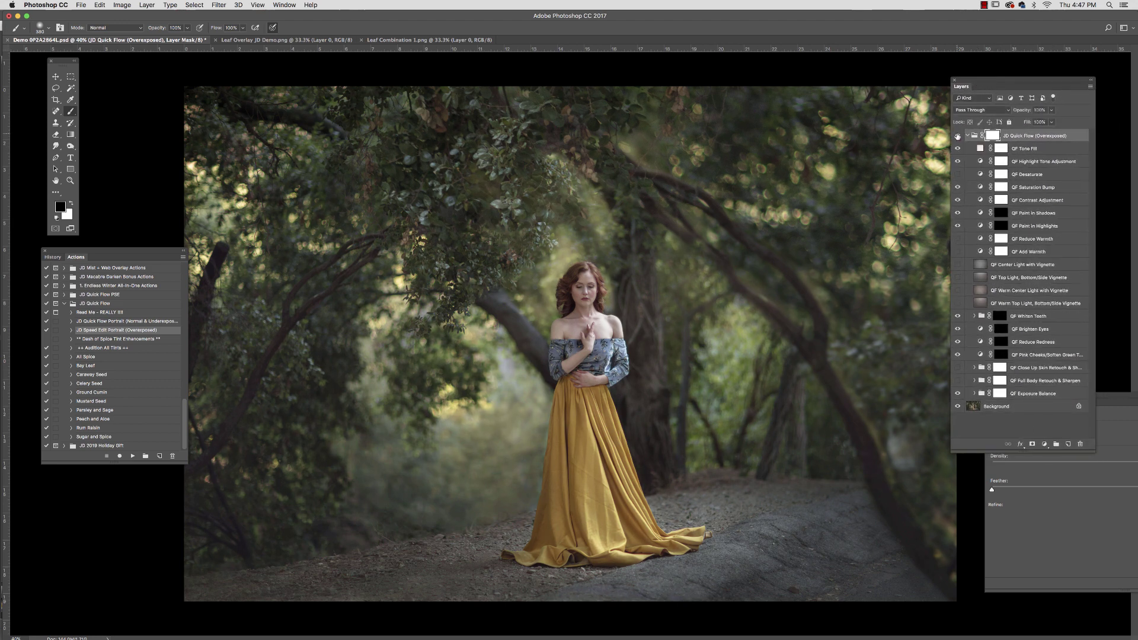
left_click(957, 137)
left_click(958, 136)
Make the QF Full Body Retouch & Sharpen group visible and expand it to show its layers.
left_click(1028, 381)
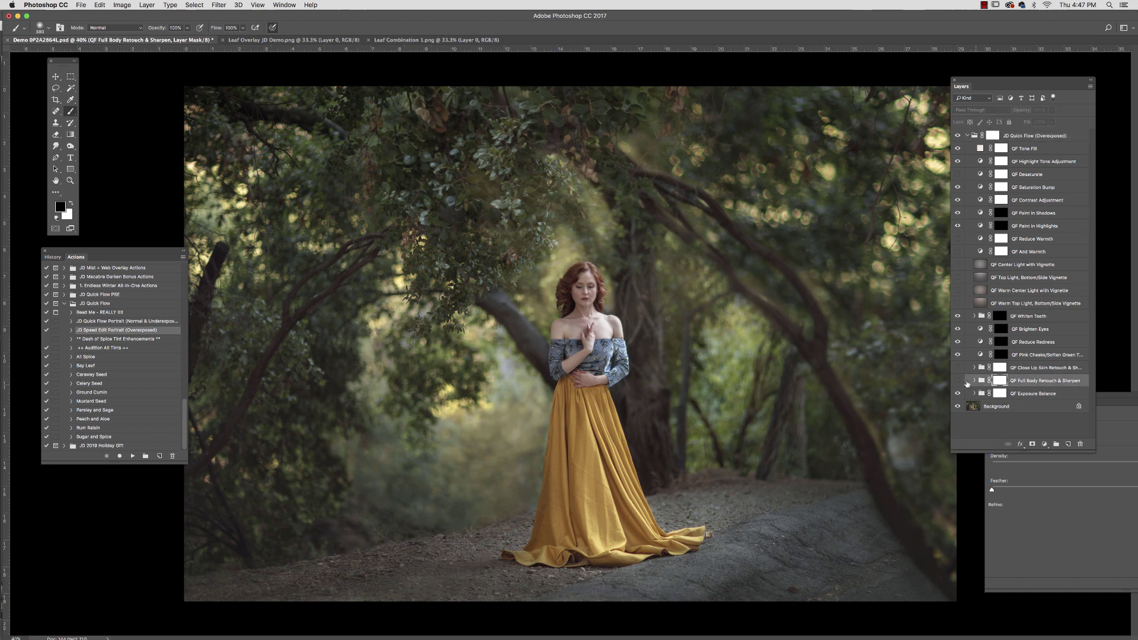
left_click(958, 381)
left_click(958, 382)
left_click(958, 382)
left_click(974, 381)
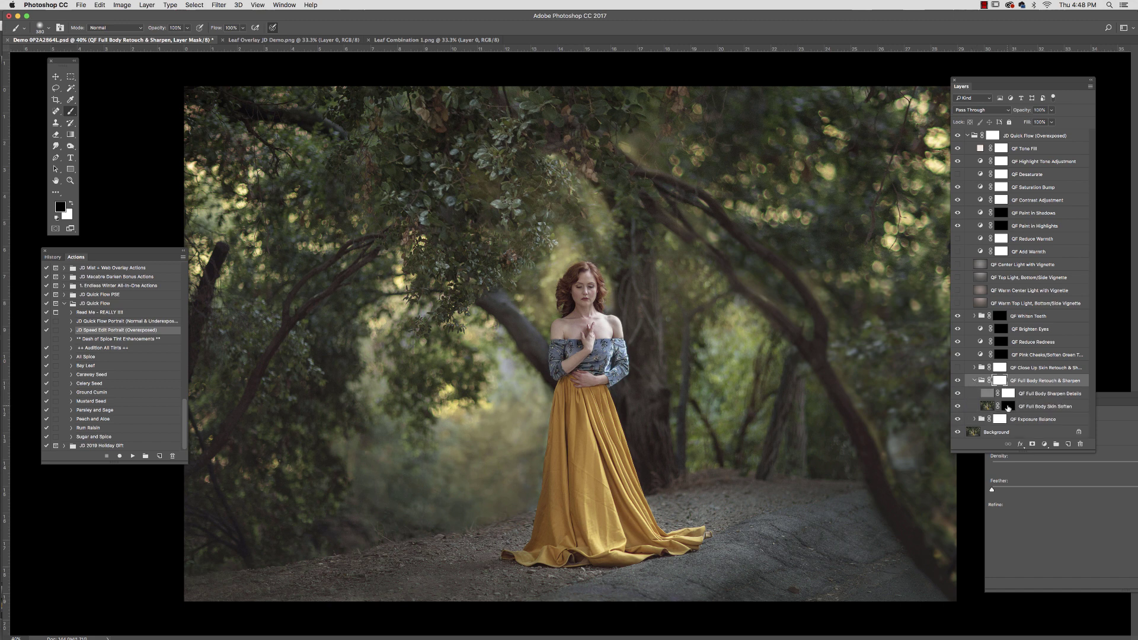
Paint white over the woman's facial skin on the QF Full Body Skin Soften mask with a 43 px brush at 15% opacity.
left_click(1008, 409)
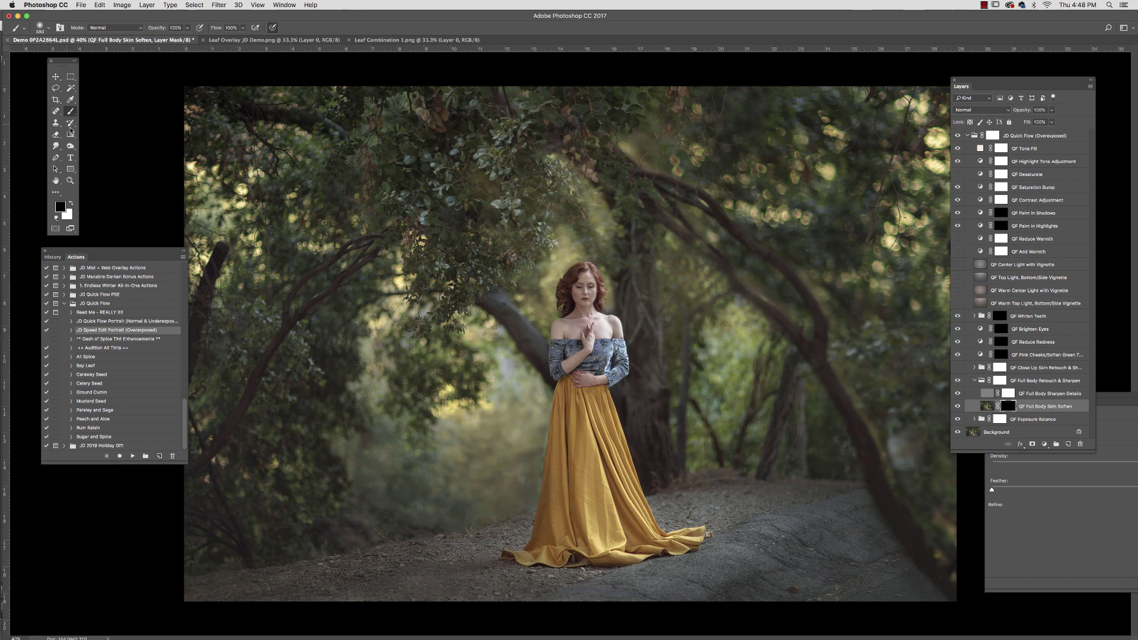
left_click(72, 205)
left_click(49, 28)
left_click_drag(81, 56, 74, 55)
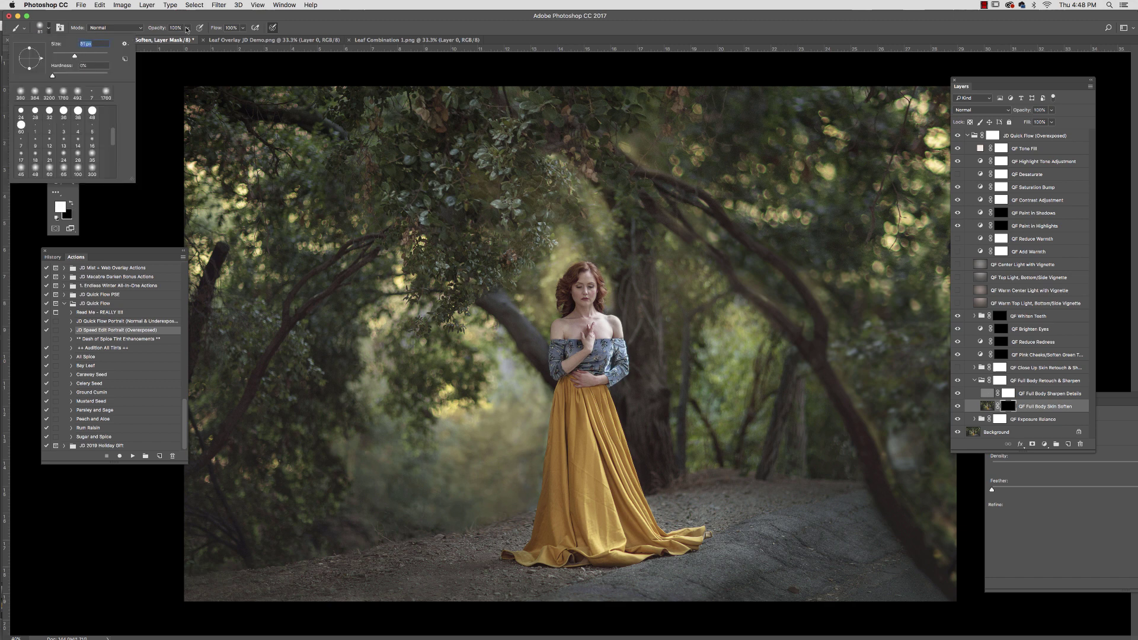
left_click(186, 28)
left_click_drag(178, 38, 164, 38)
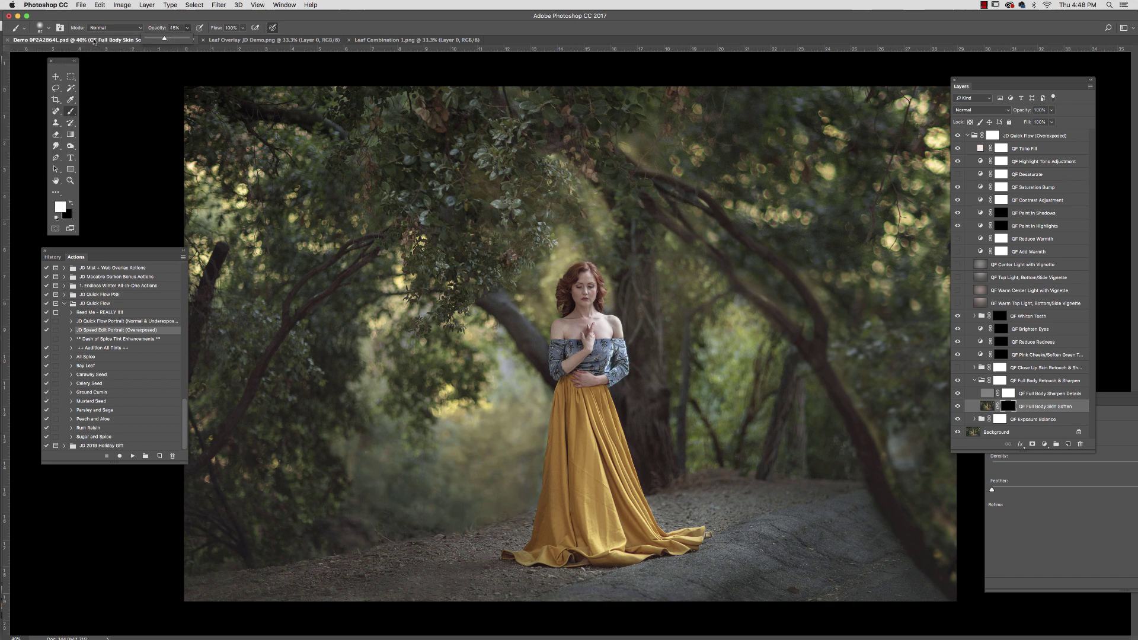
left_click(48, 28)
left_click_drag(74, 56, 64, 56)
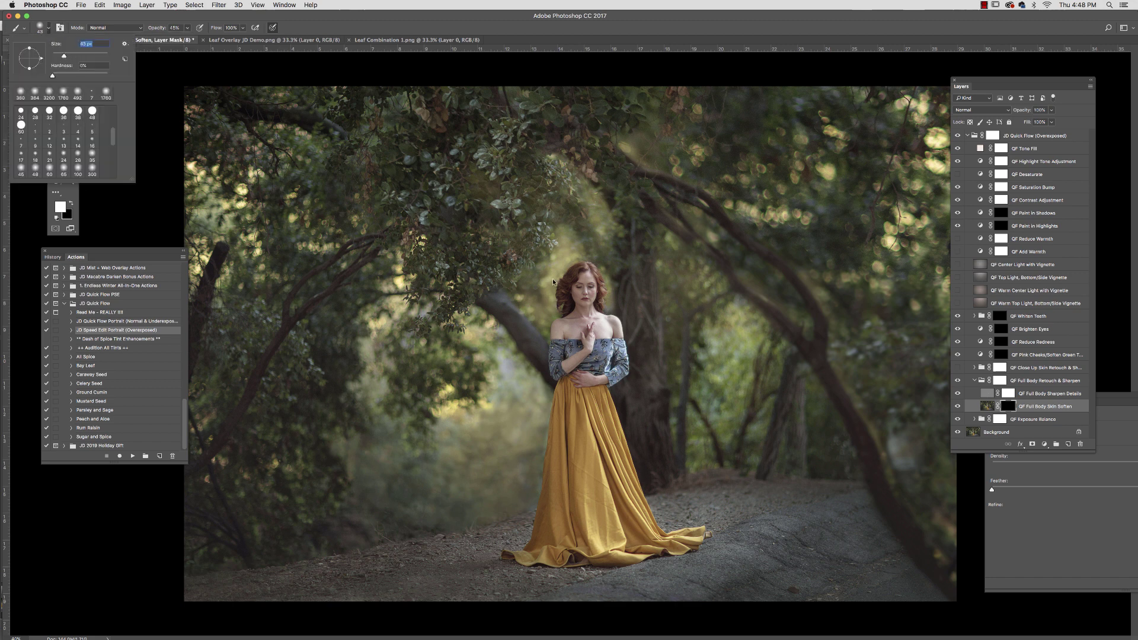
left_click(578, 291)
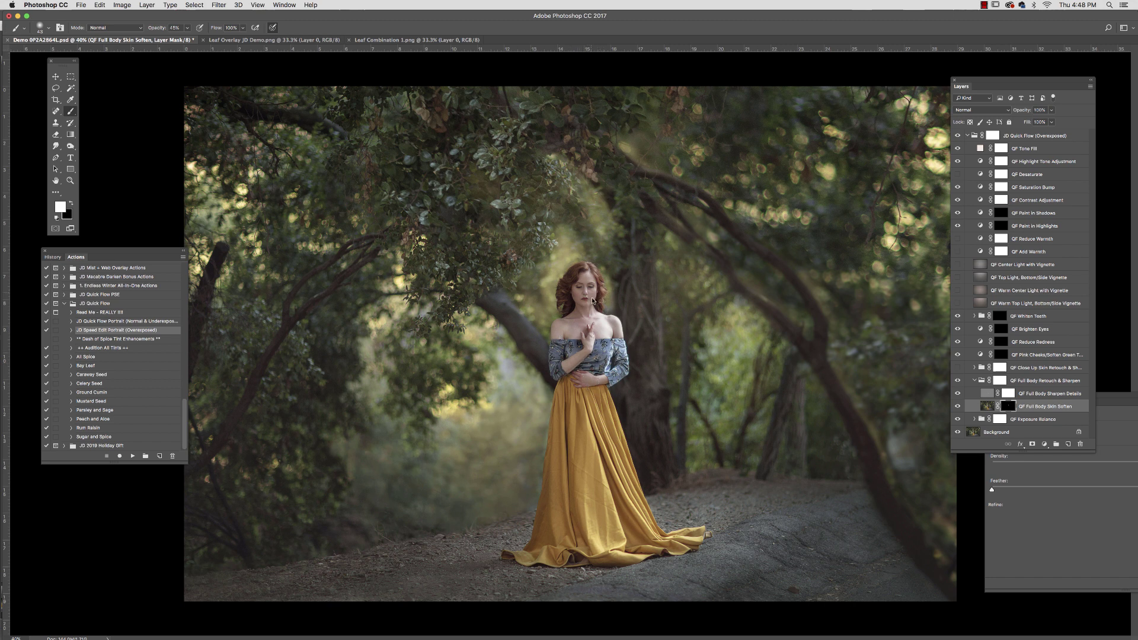
Soften the finer areas of the face on the same mask with a 27 px brush.
left_click(257, 5)
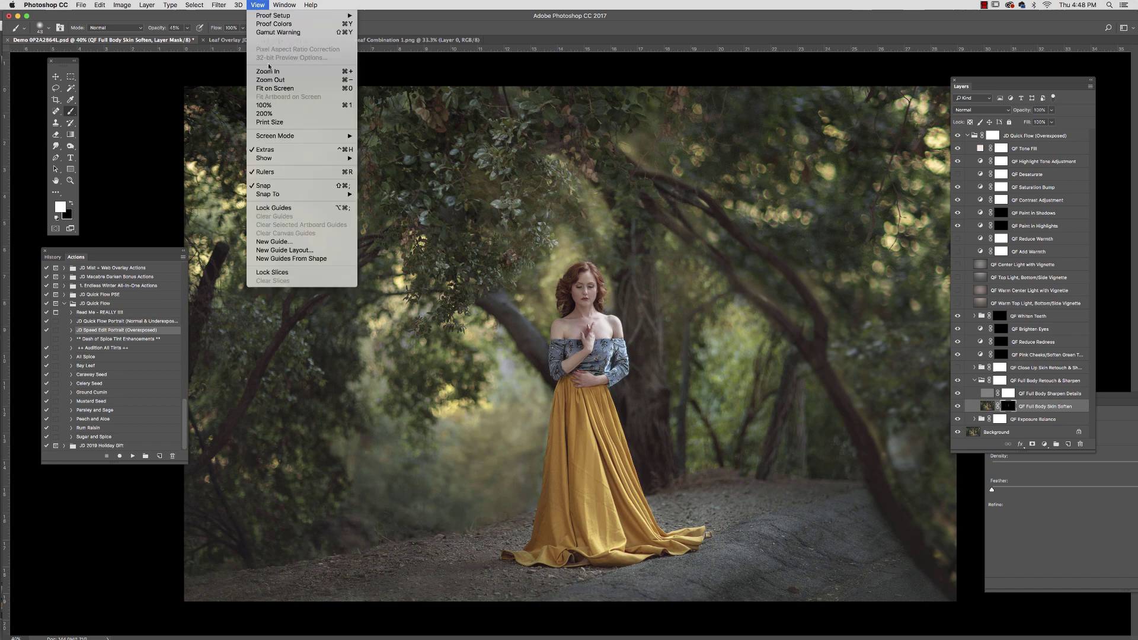
left_click(264, 76)
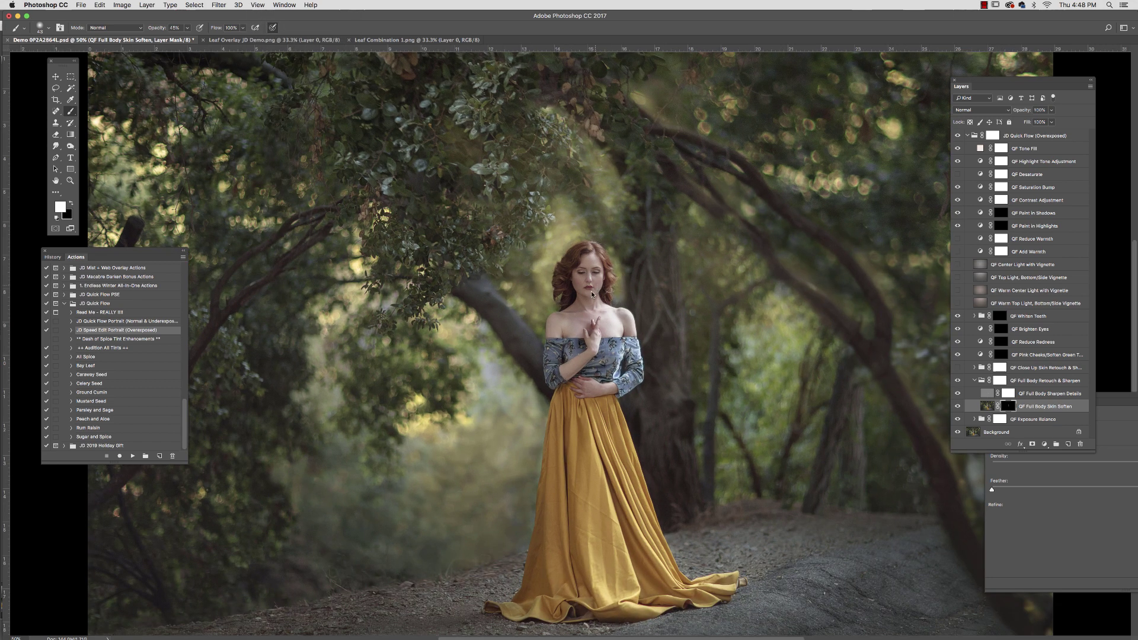
left_click(49, 28)
left_click_drag(65, 57, 61, 56)
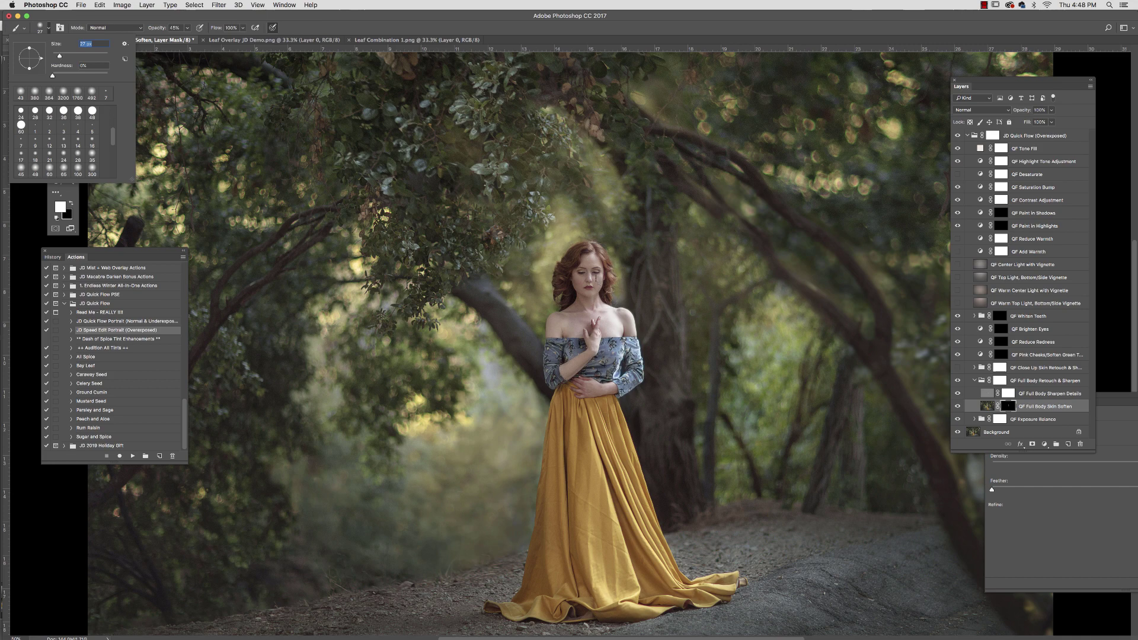
key("Return")
left_click_drag(601, 278, 599, 287)
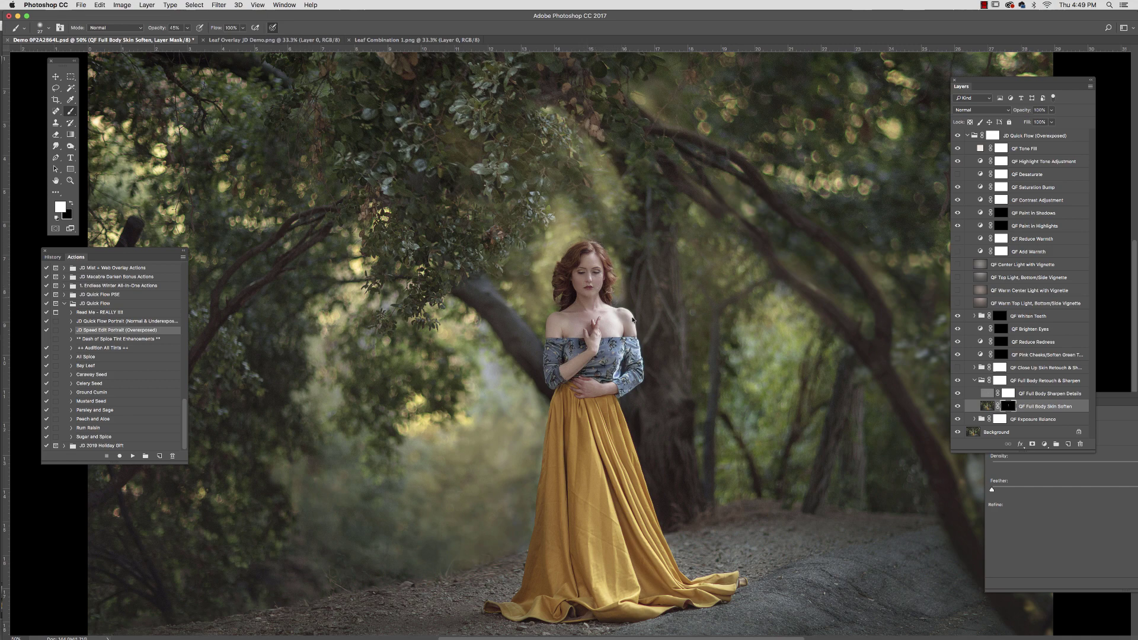
Enlarge the brush to 57 px and paint the softening over the yellow skirt.
left_click(48, 28)
left_click_drag(66, 58, 71, 59)
left_click(592, 527)
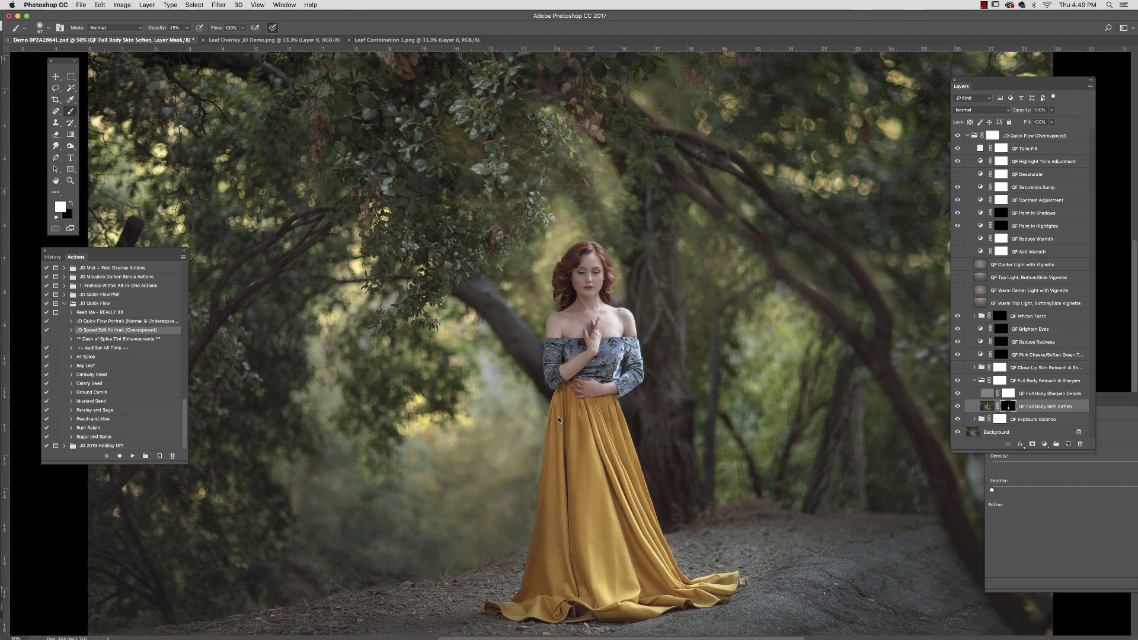
Collapse the QF Full Body Retouch & Sharpen group and toggle its visibility to compare the retouching.
left_click(974, 381)
left_click(957, 380)
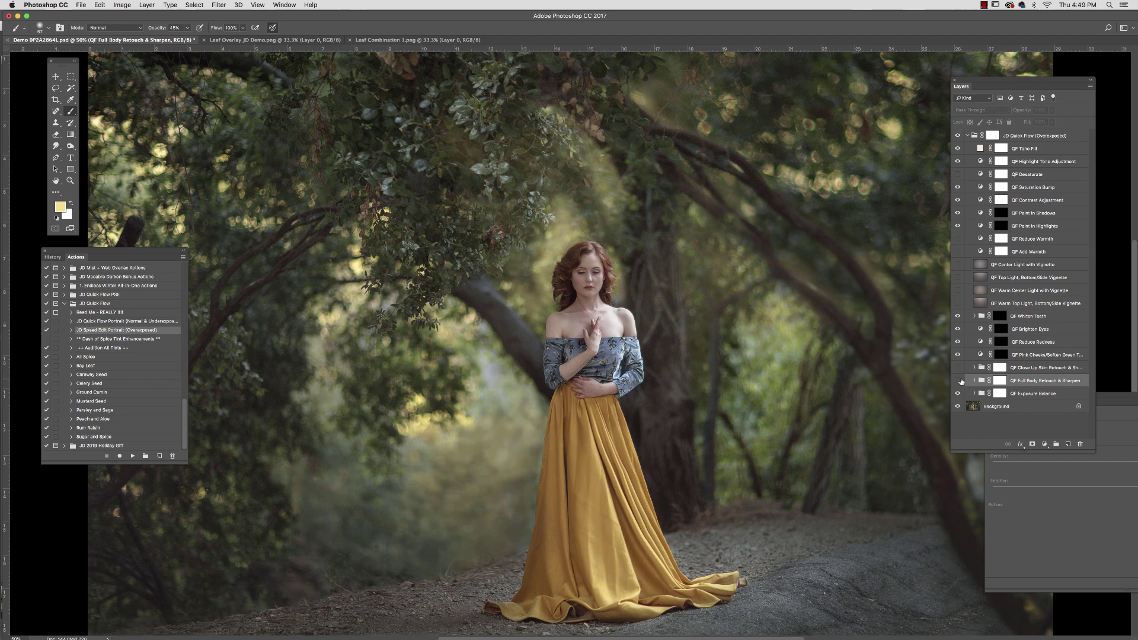
left_click(958, 381)
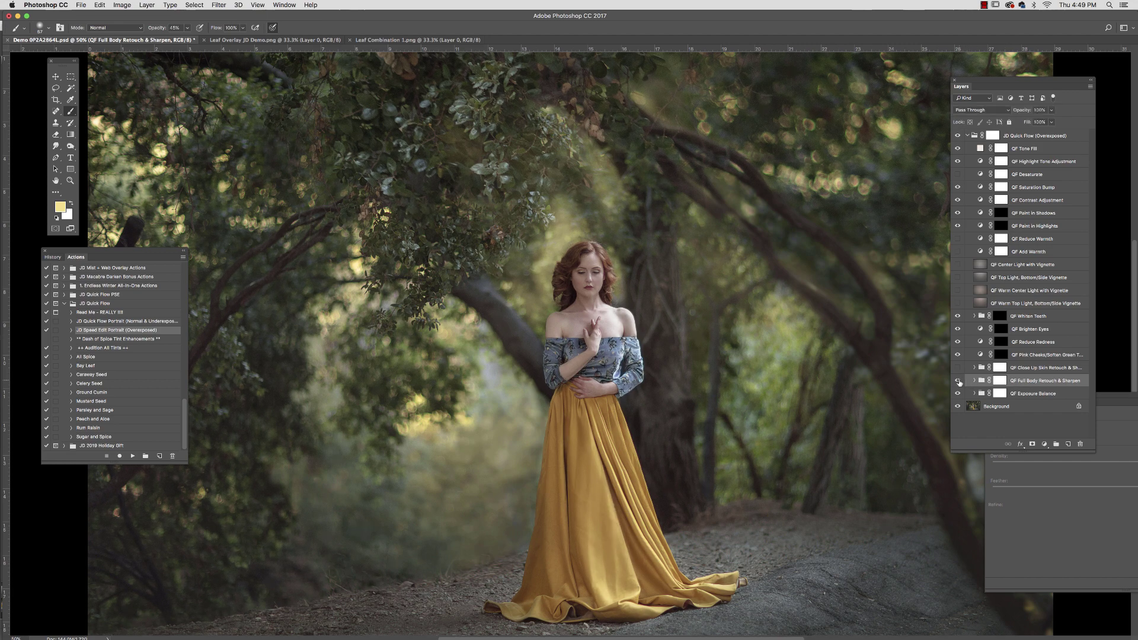
Paint the woman's cheek on the QF Pink Cheeks/Soften Green Tones mask with a 44 px brush at 10% opacity.
left_click(1034, 355)
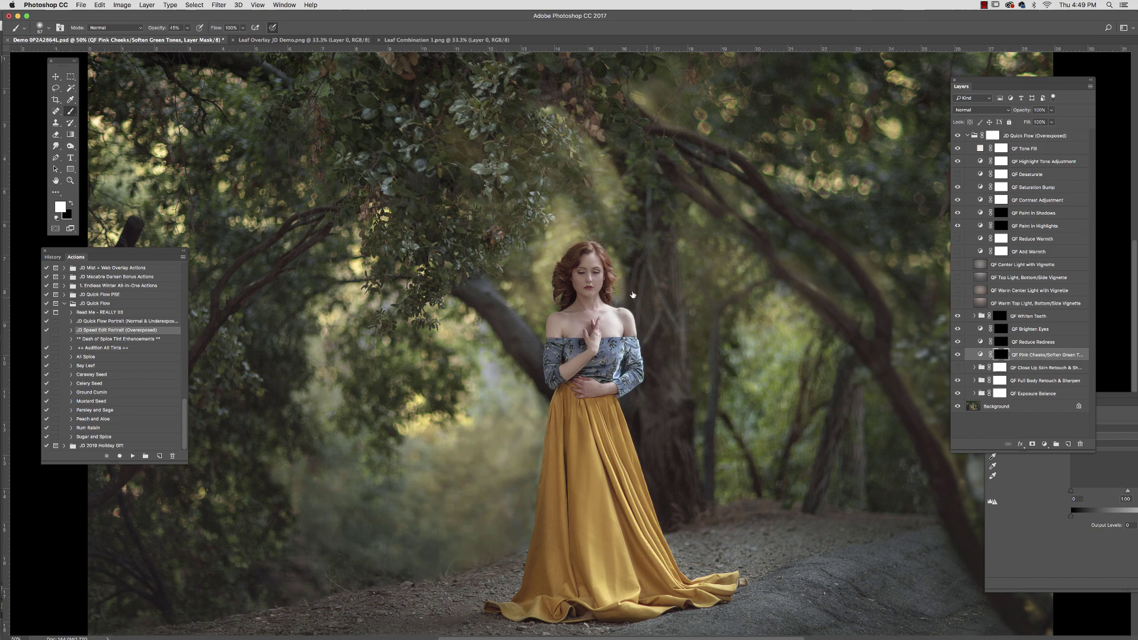
left_click(187, 28)
left_click_drag(190, 40, 176, 40)
left_click(49, 28)
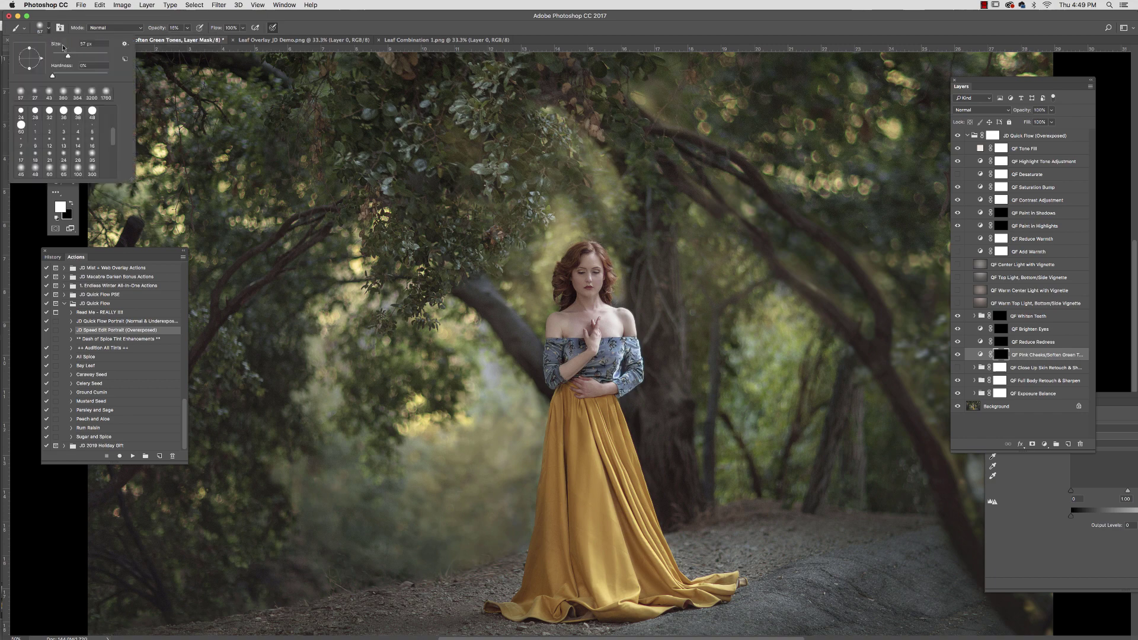
left_click_drag(68, 55, 65, 56)
left_click(579, 281)
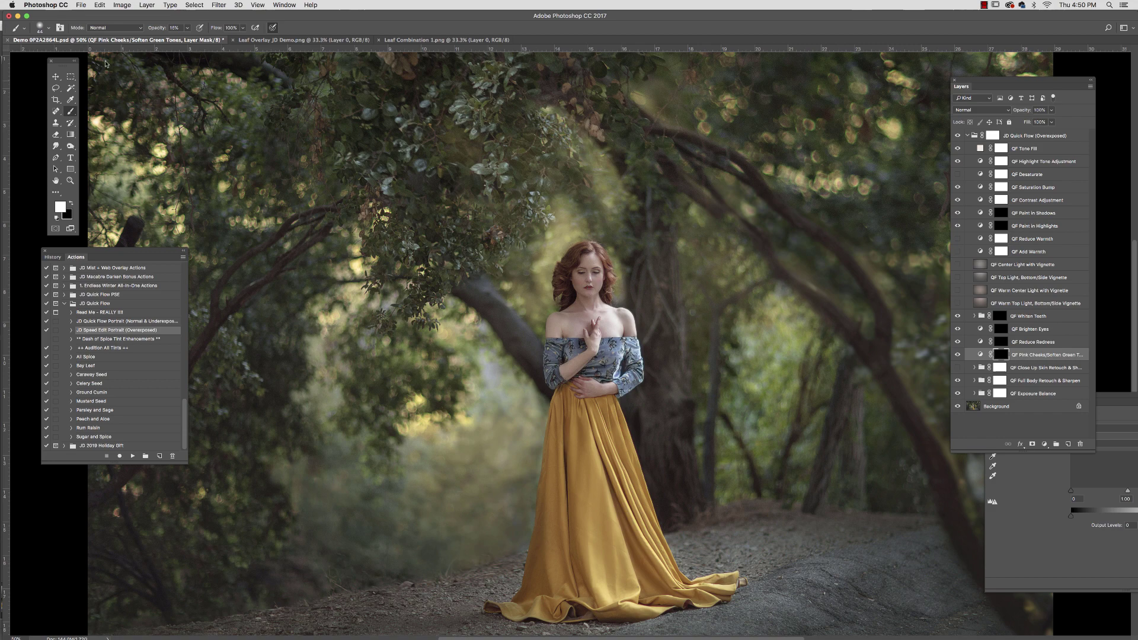
Paint pink over the lips on the same mask with a 35 px brush, and raise the brush opacity to 25%.
left_click(48, 26)
left_click_drag(59, 55, 59, 55)
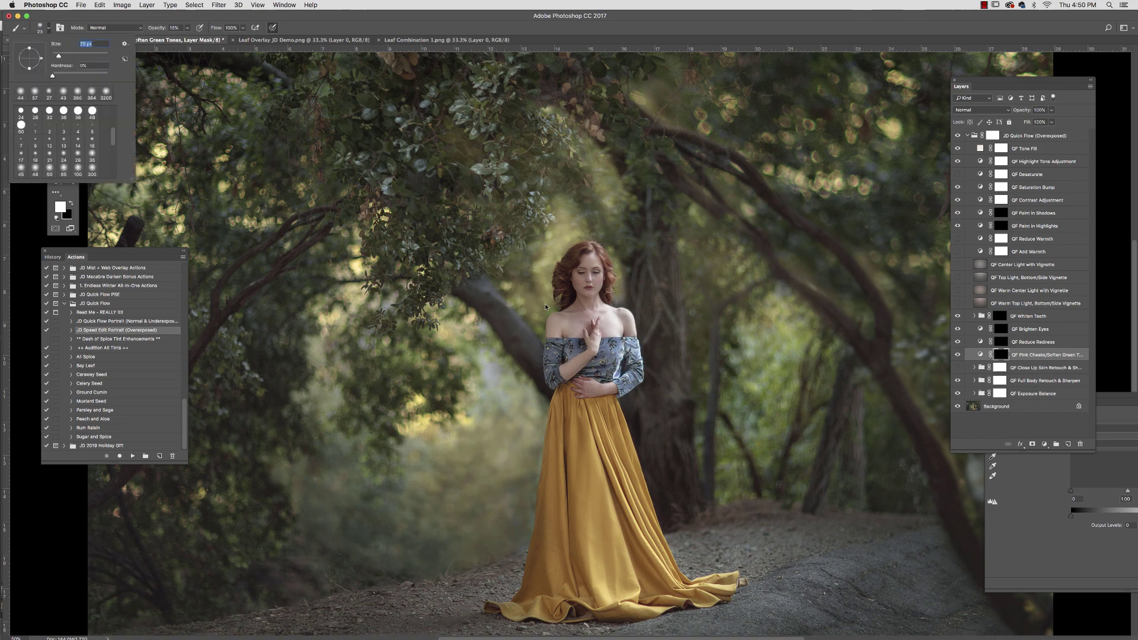
left_click(590, 289)
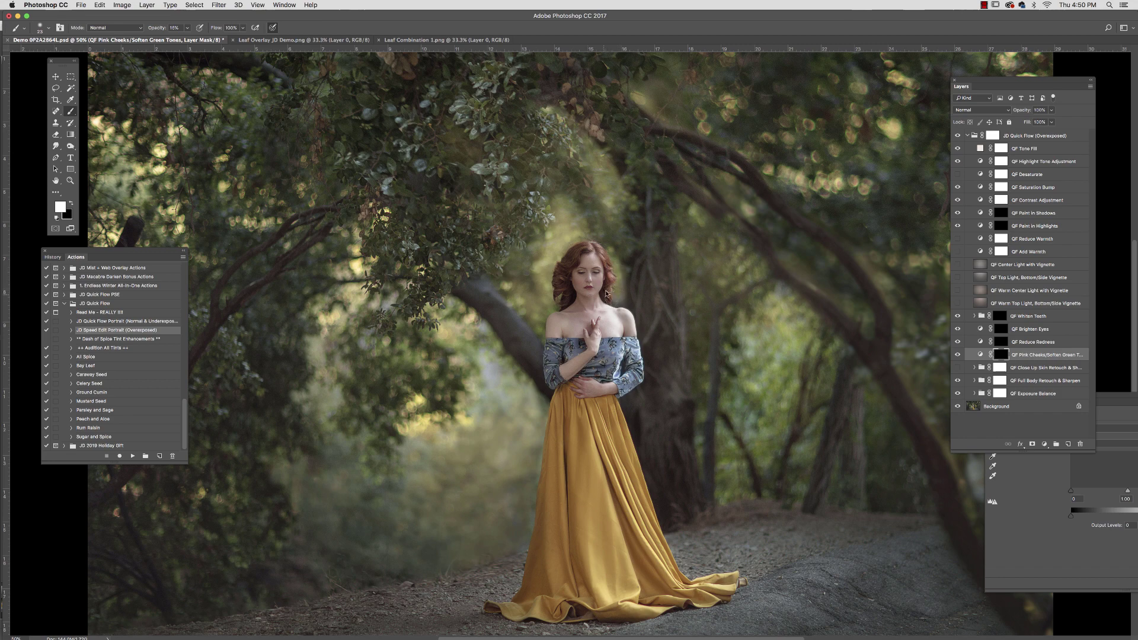
left_click_drag(187, 27, 214, 43)
left_click(548, 313)
Toggle the QF Pink Cheeks/Soften Green Tones layer's visibility to compare the painted pink with the image without it.
left_click(957, 354)
left_click(958, 355)
left_click(958, 354)
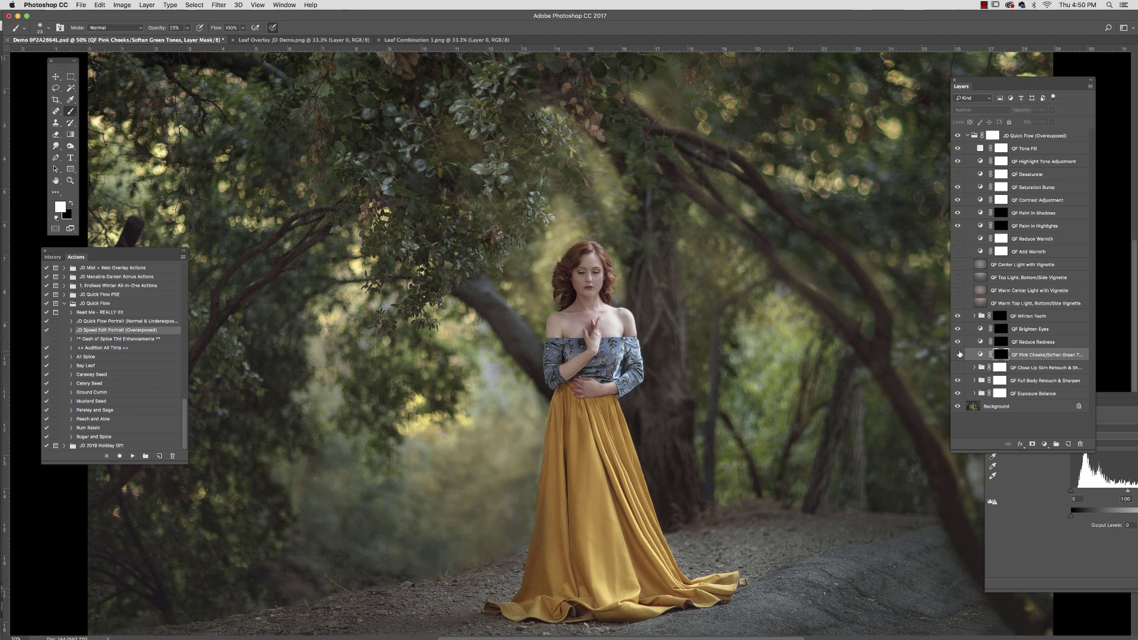
left_click(958, 354)
Paint over the woman's hands on the QF Reduce Redness mask with 52 px and 30 px brushes, and compare the layer's effect.
left_click(1006, 343)
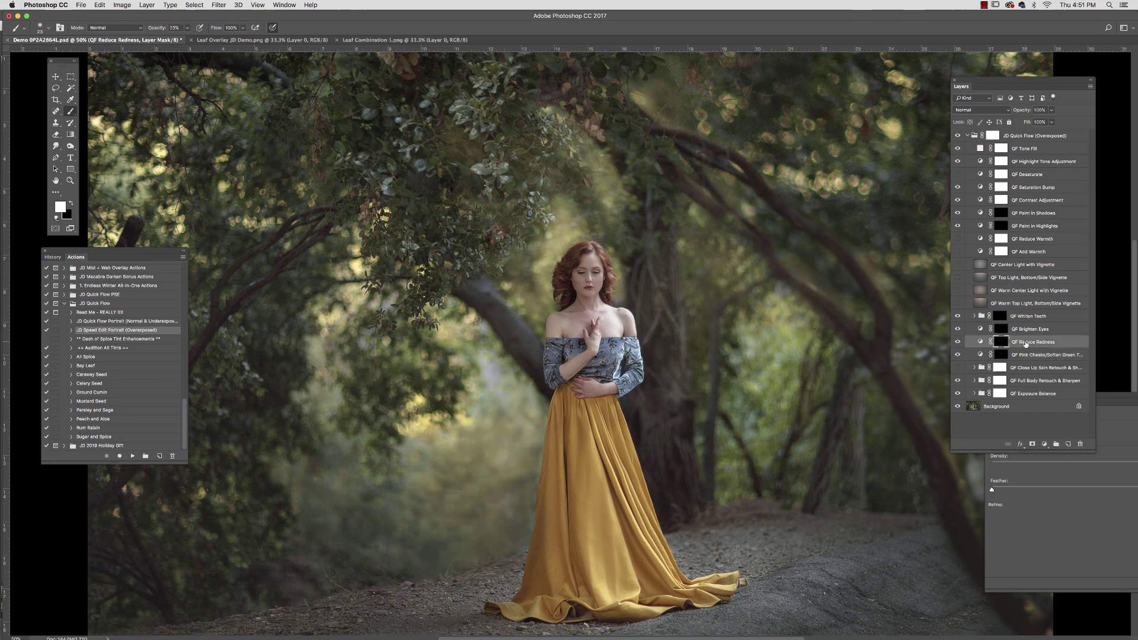
left_click(49, 27)
left_click_drag(67, 56, 68, 55)
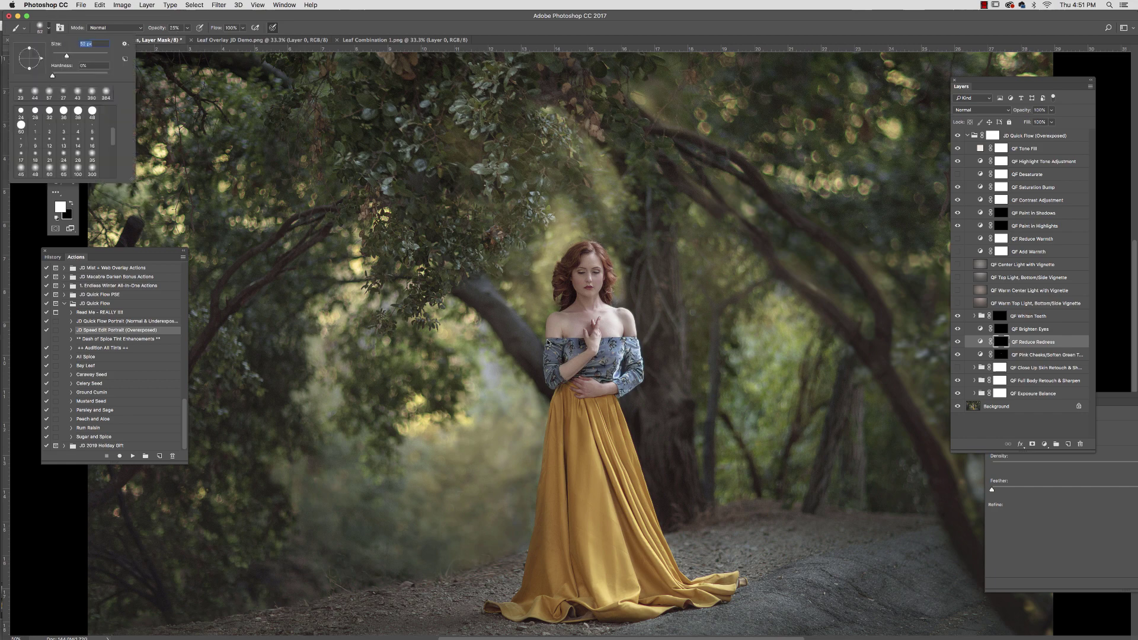
key("Return")
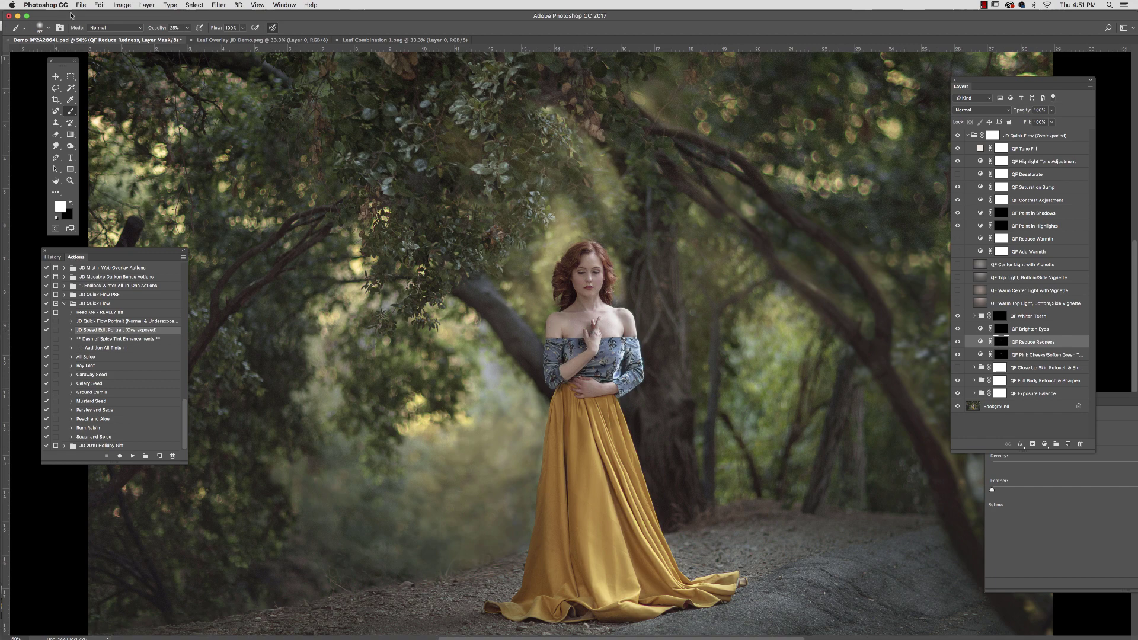
left_click(42, 27)
left_click(60, 56)
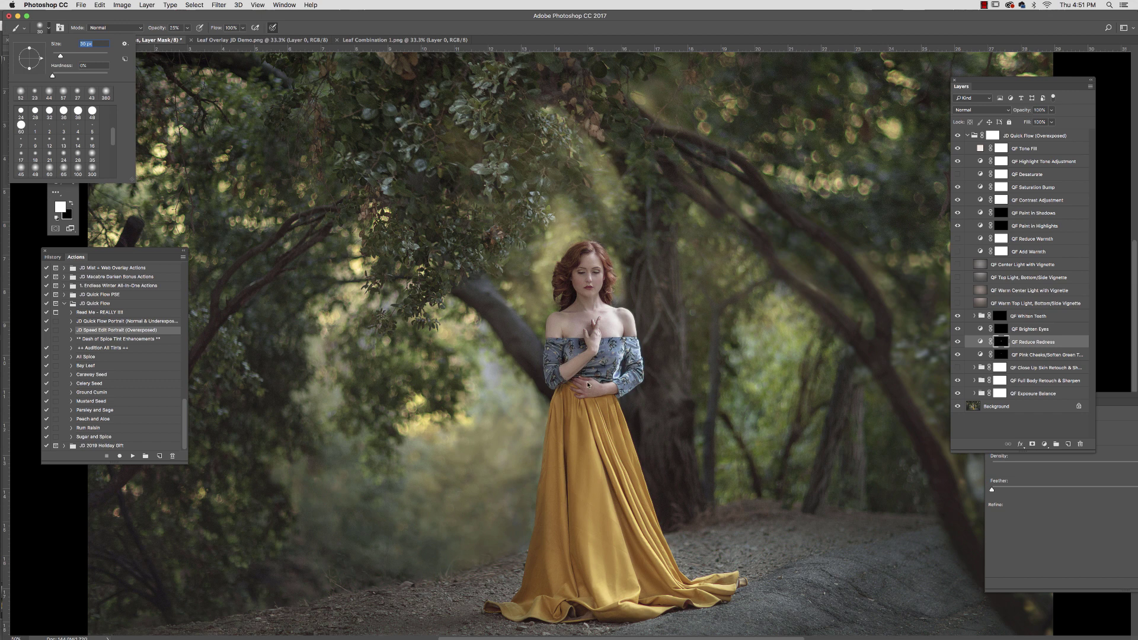
key("Return")
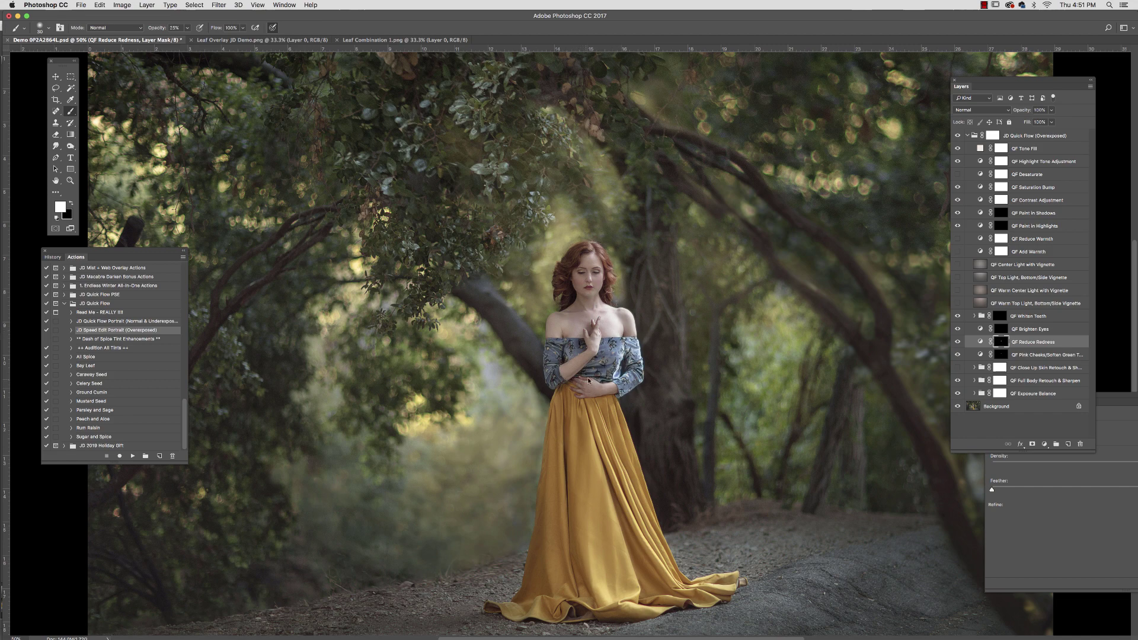
left_click(957, 341)
left_click(957, 341)
Soften the painted strokes on the QF Reduce Redness mask with a Gaussian Blur, previewing the hands while raising the radius.
left_click(218, 5)
mouse_move(249, 110)
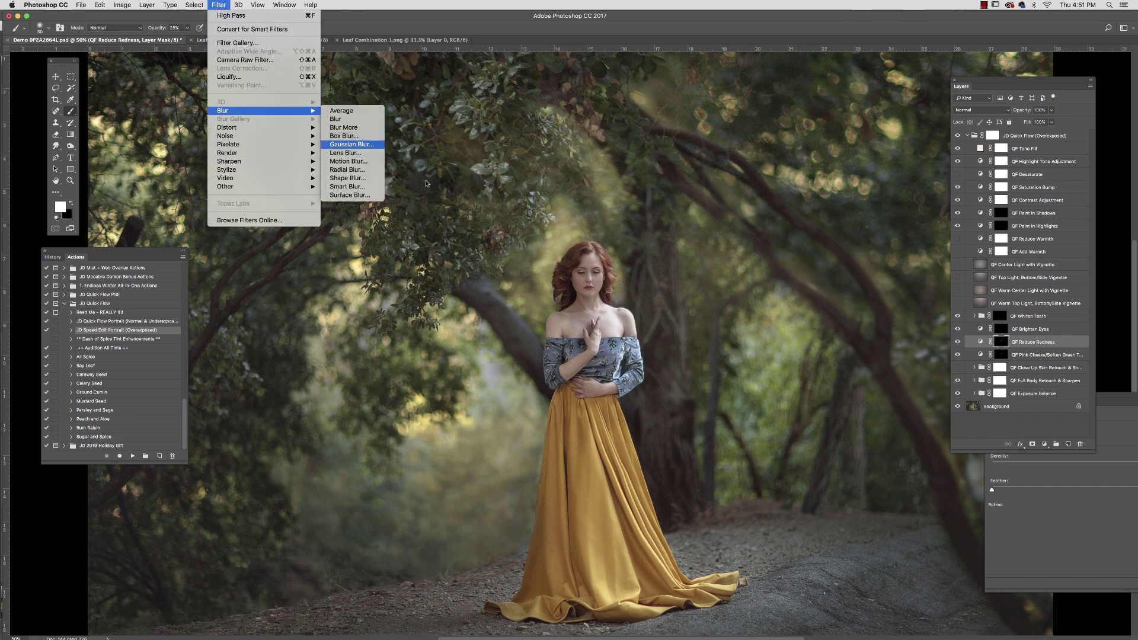
left_click(351, 144)
left_click_drag(920, 427, 929, 431)
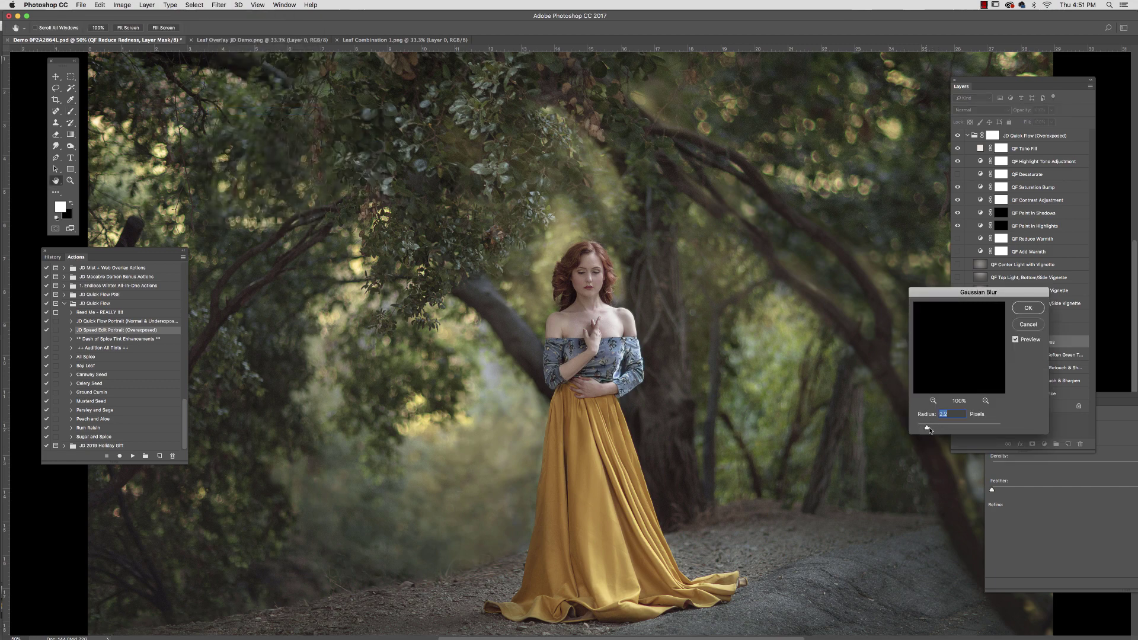
left_click(592, 378)
left_click_drag(928, 422, 932, 426)
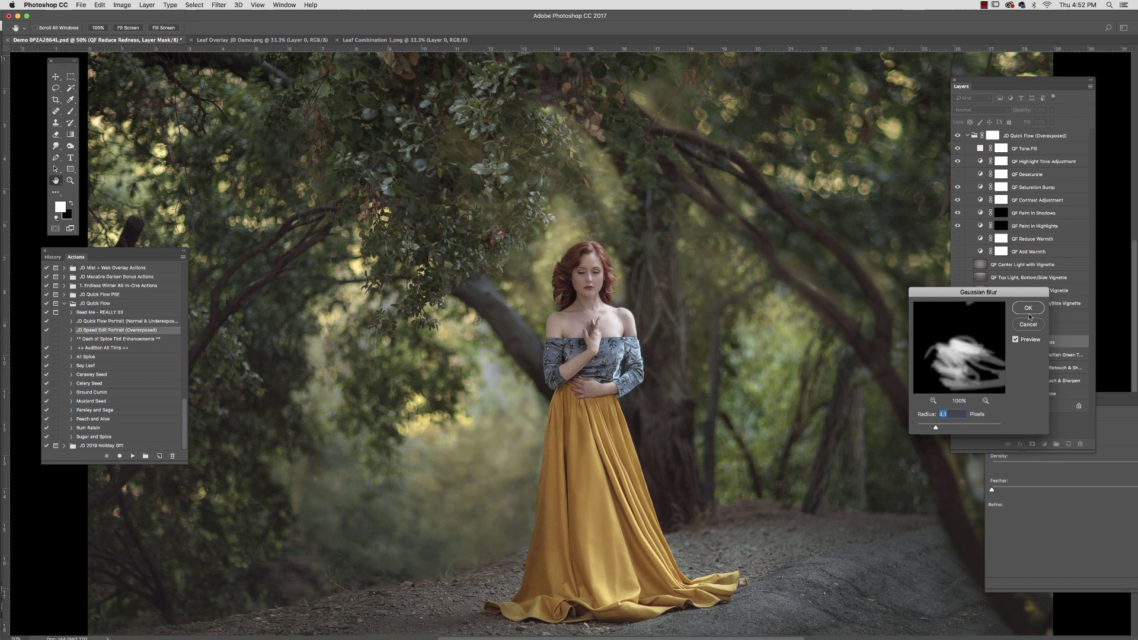
key("Up")
key("Up")
key("Up")
key("Up")
key("Up")
left_click(1028, 308)
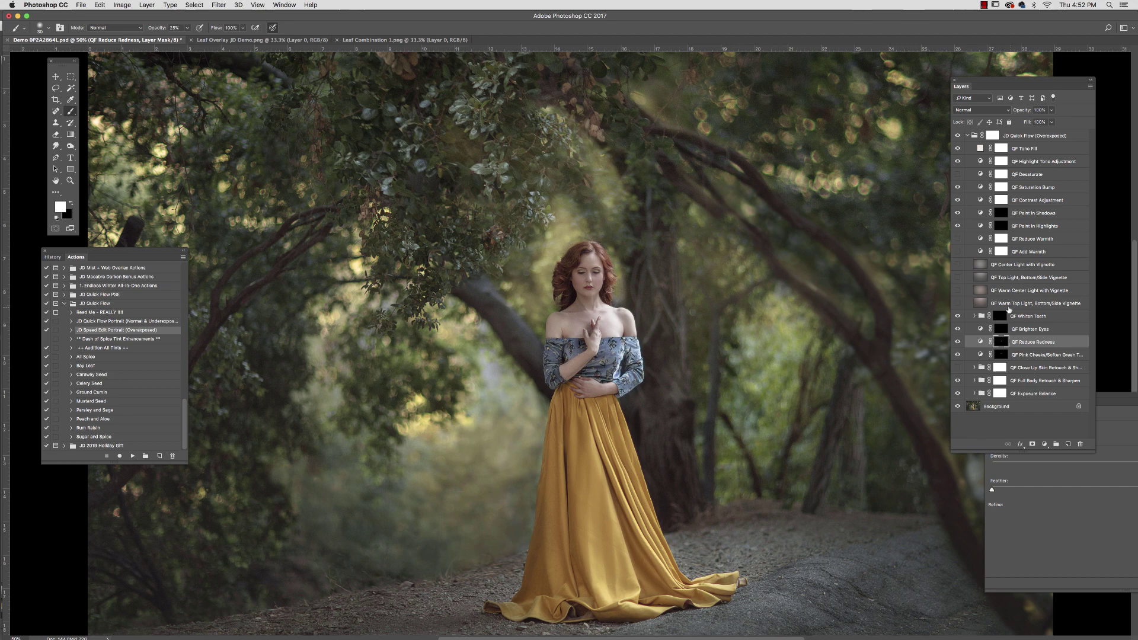
Turn on the QF Warm Top Light, Bottom/Side Vignette layer and compare its effect on the whole image.
left_click(1006, 304)
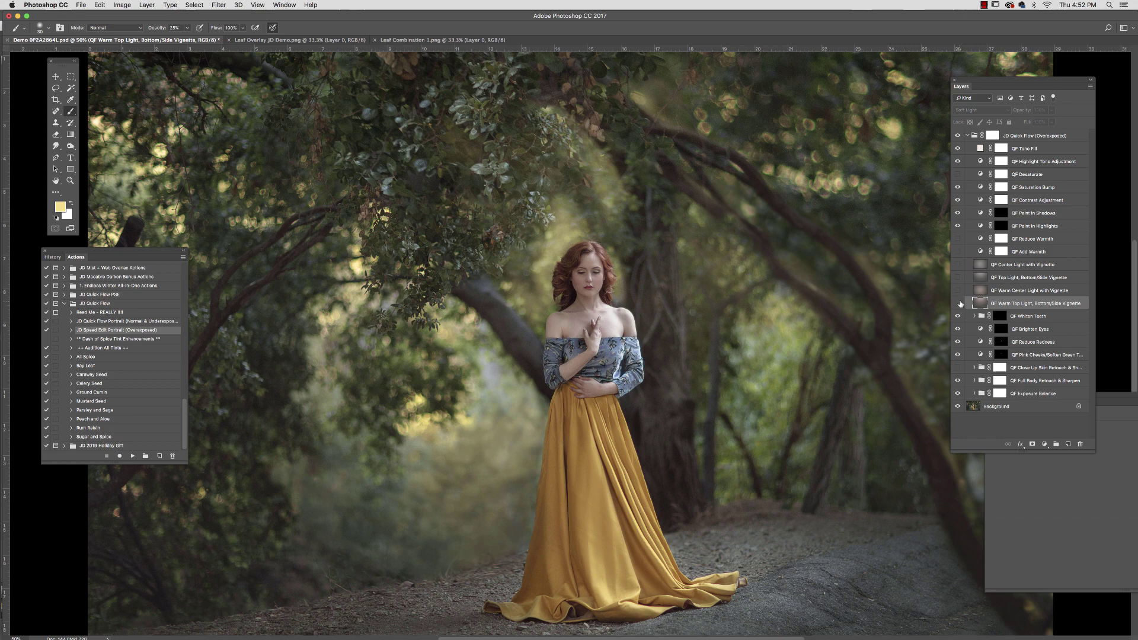
left_click(958, 303)
left_click(258, 5)
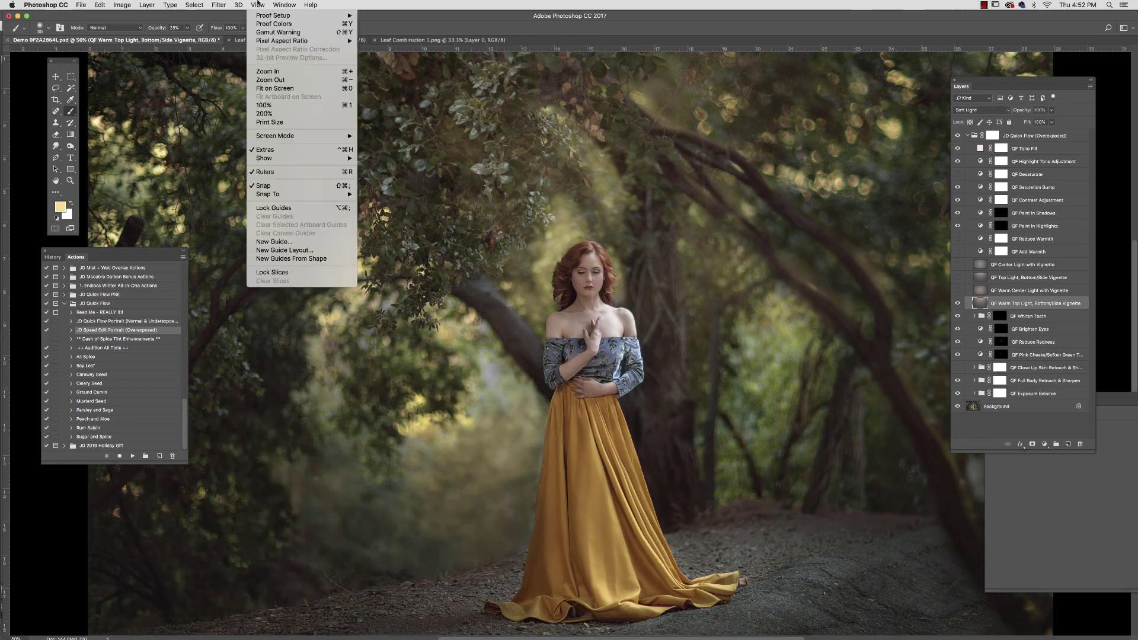
left_click(270, 79)
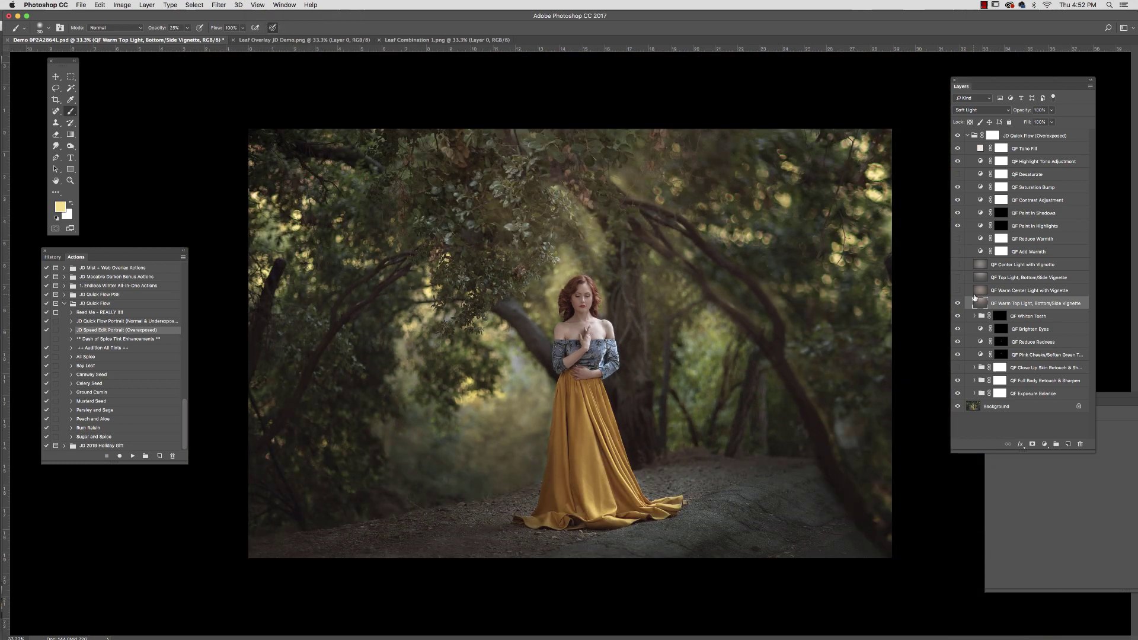
left_click(957, 304)
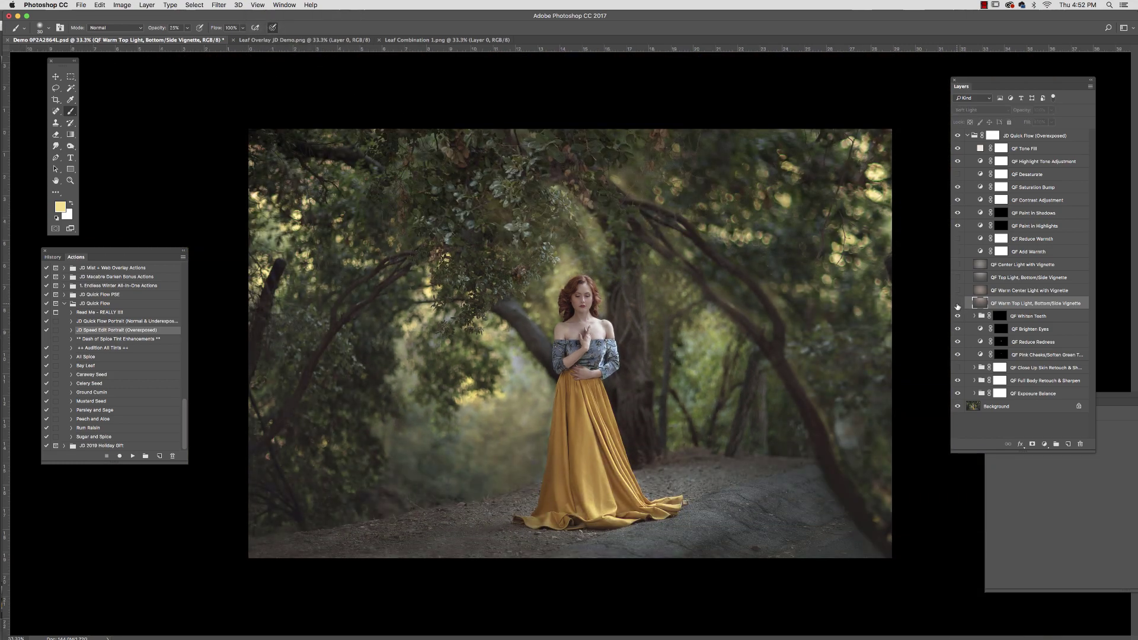
left_click(957, 304)
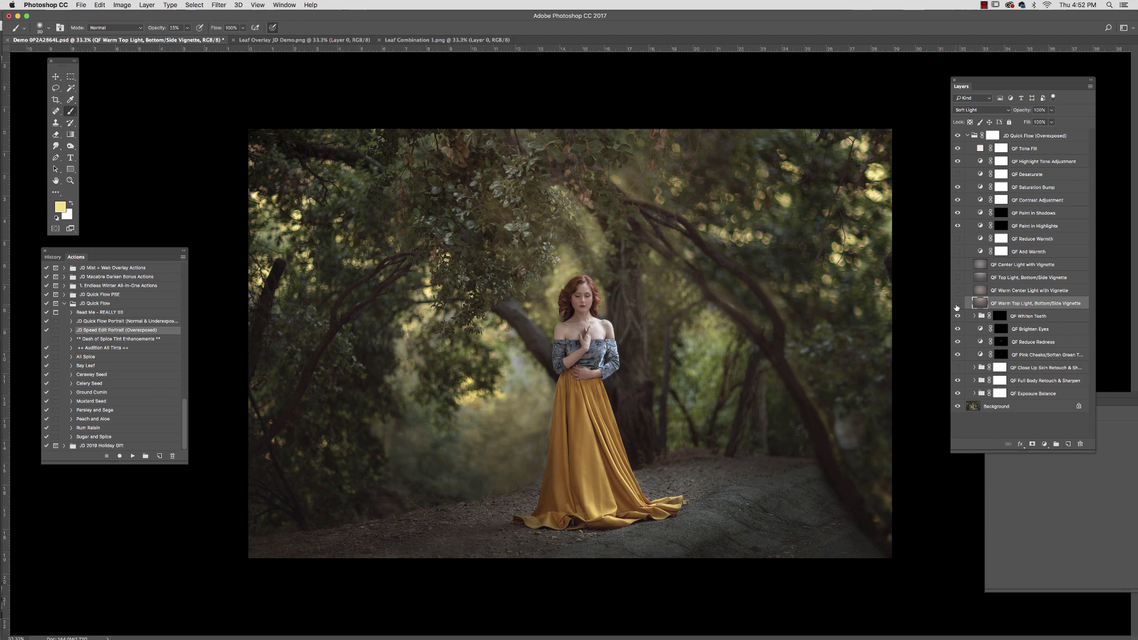
left_click(956, 304)
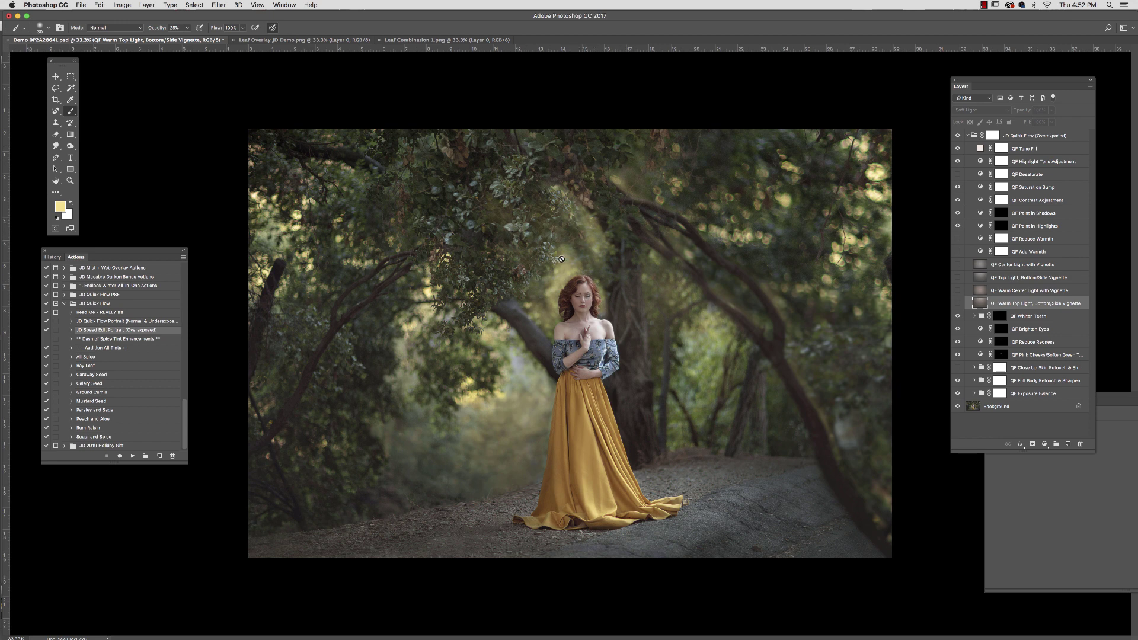
left_click(957, 304)
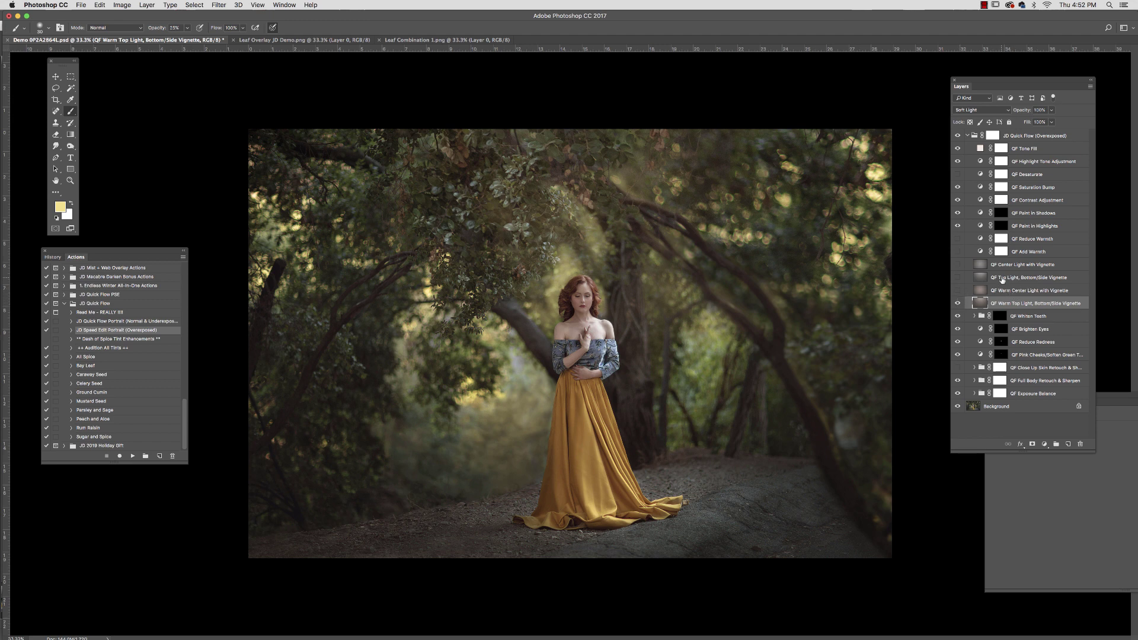
Preview the QF Warm Center Light with Vignette layer, hide it again, and turn on QF Top Light, Bottom/Side Vignette.
left_click(958, 290)
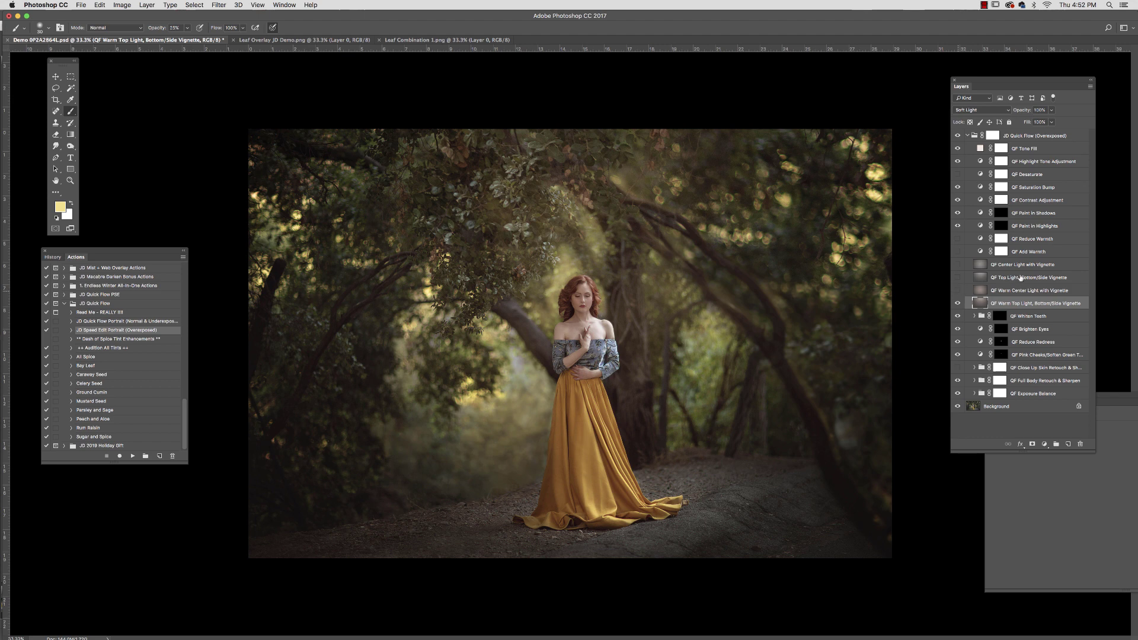
left_click(959, 291)
left_click(984, 277)
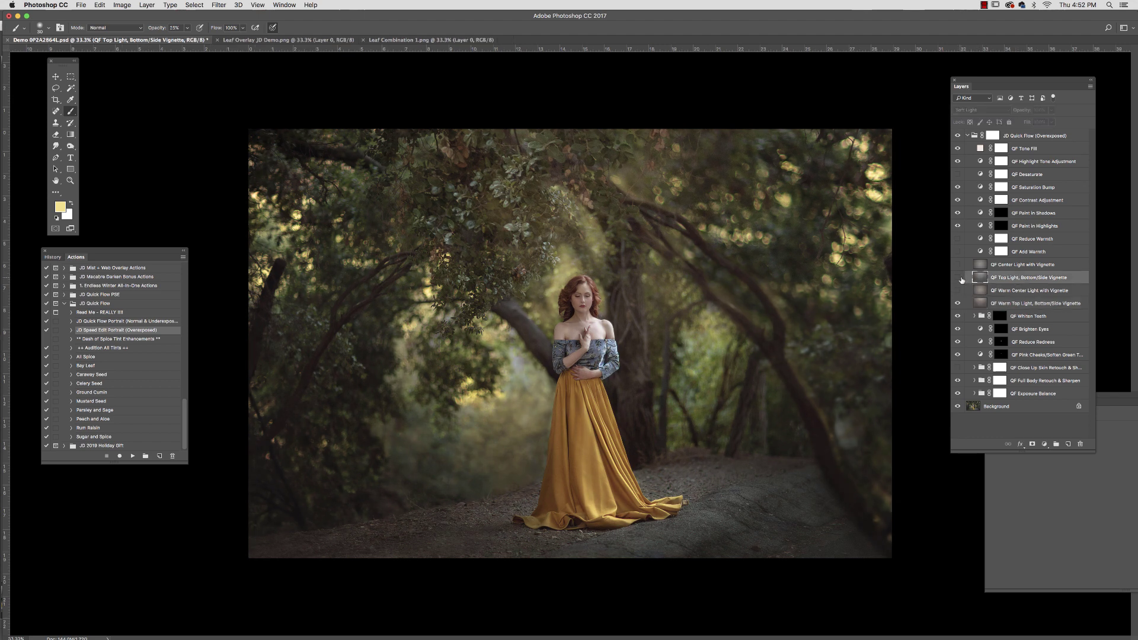
left_click(958, 277)
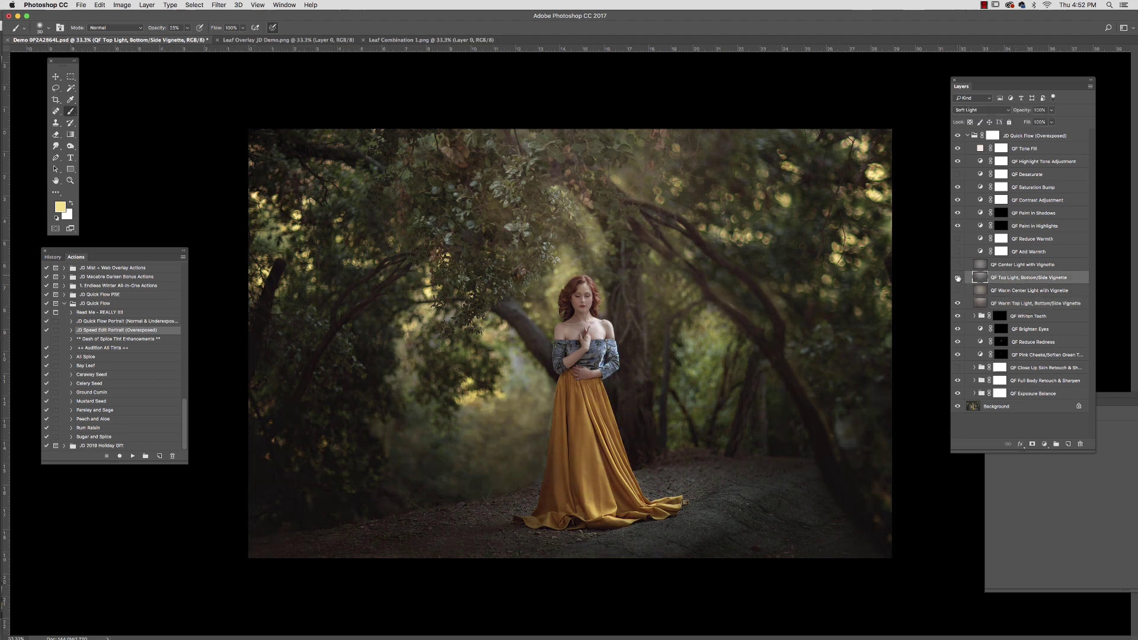
Turn on the QF Center Light with Vignette layer and delete the unused QF Warm Center Light with Vignette layer.
left_click(996, 264)
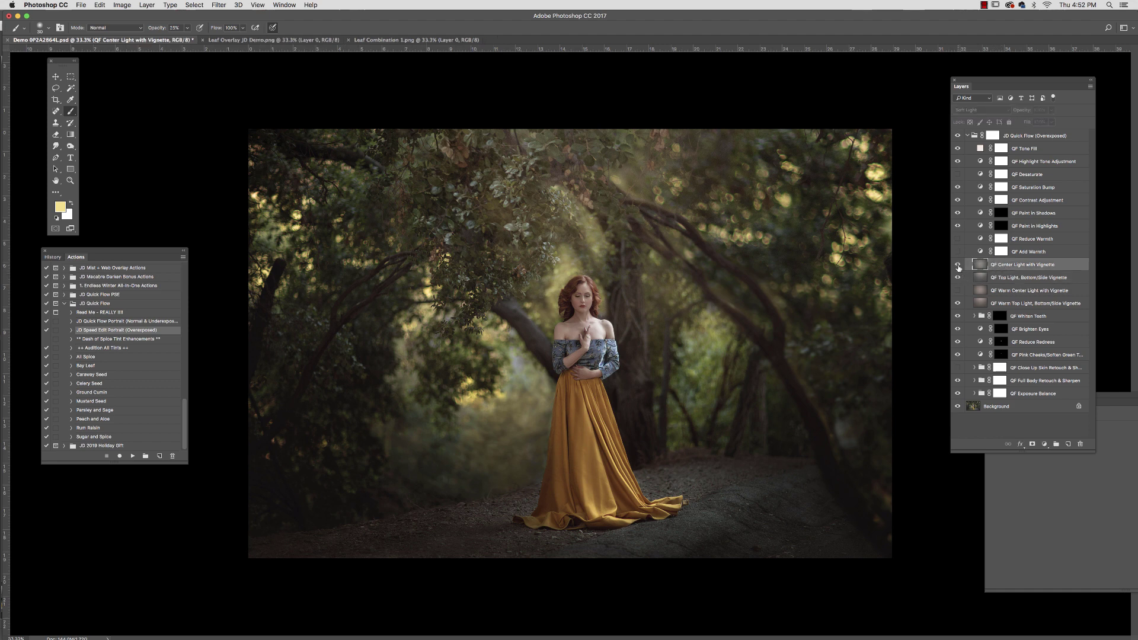
left_click(957, 265)
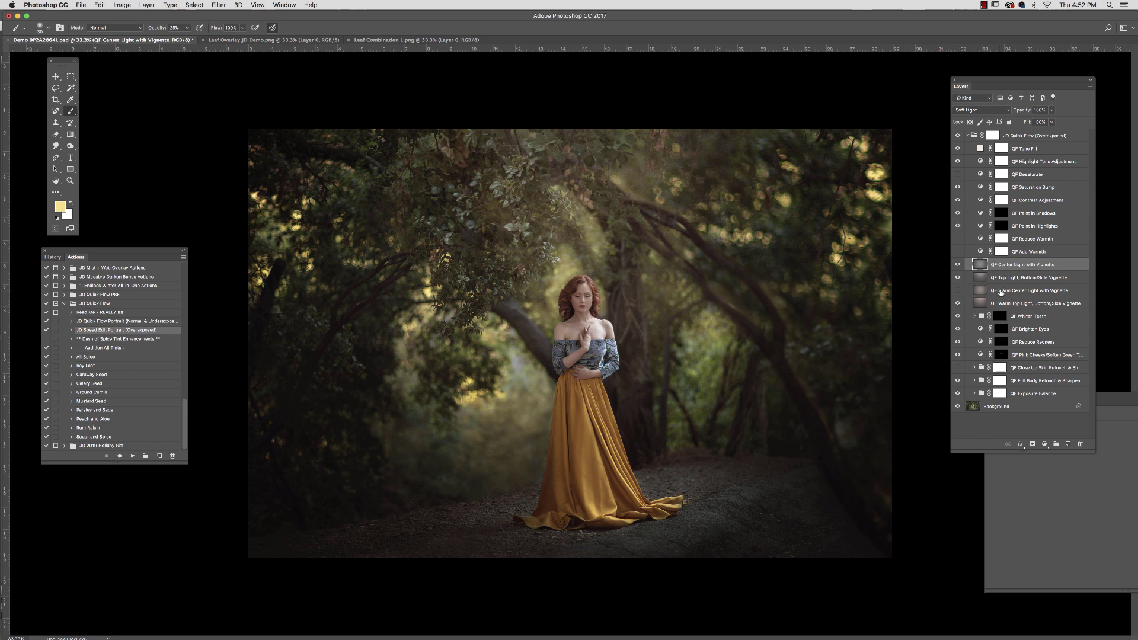
left_click_drag(1008, 302, 1079, 444)
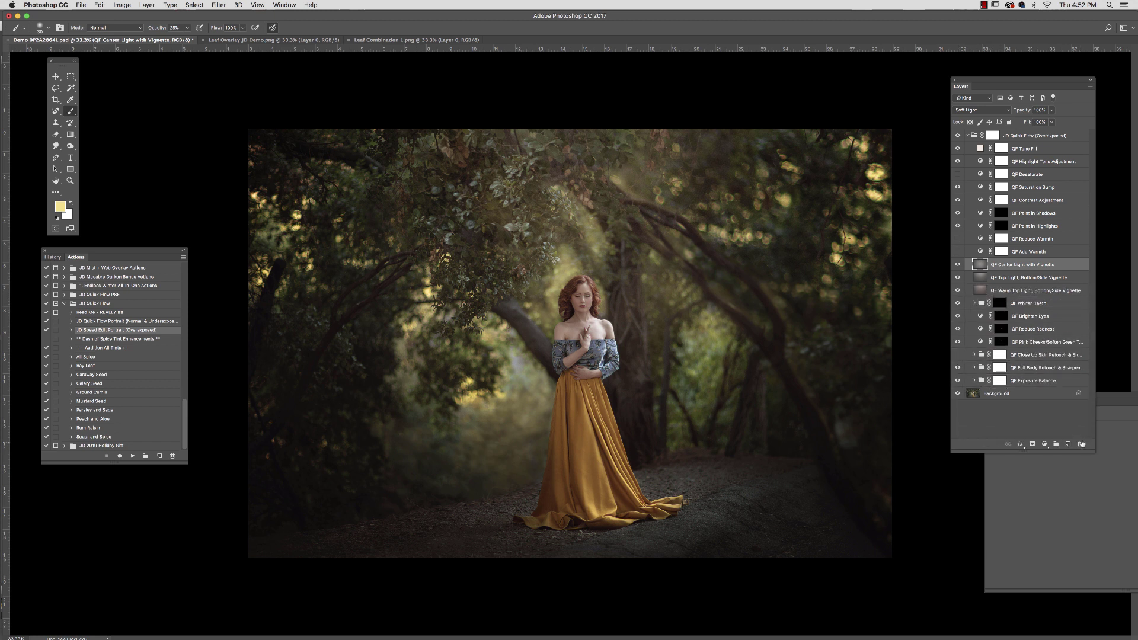
mouse_move(957, 264)
left_mouse_down()
mouse_move(961, 290)
mouse_move(958, 265)
left_mouse_up()
Brighten the woman on the QF Paint in Highlights mask with a 44 px brush at 6% opacity.
left_click(1001, 227)
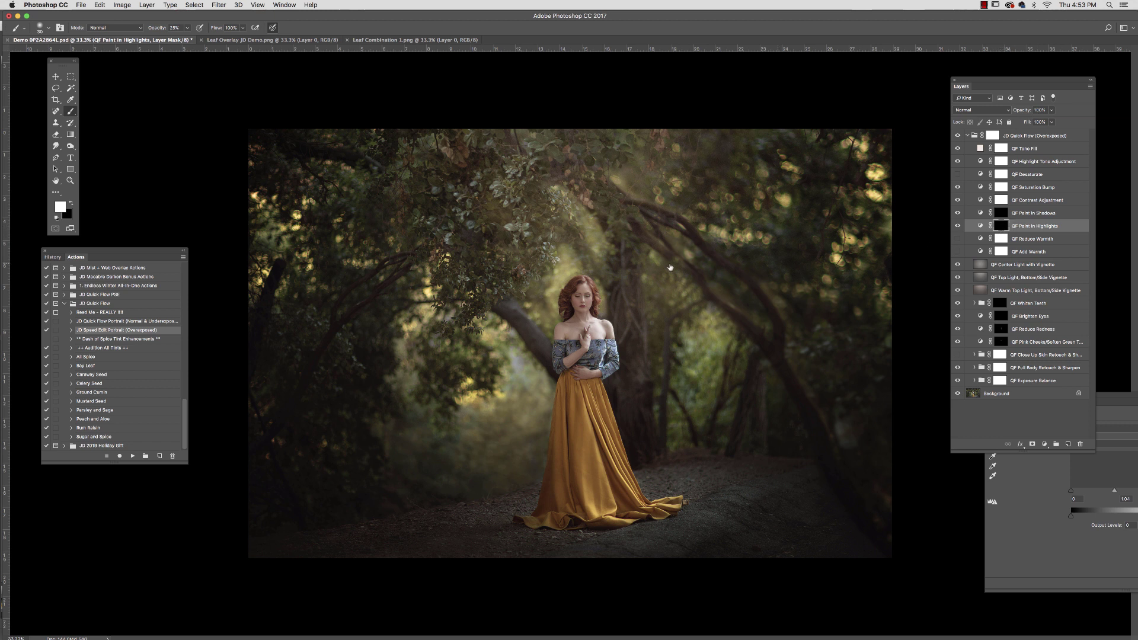
left_click(48, 28)
left_click_drag(59, 55, 62, 56)
key("Return")
left_click(48, 27)
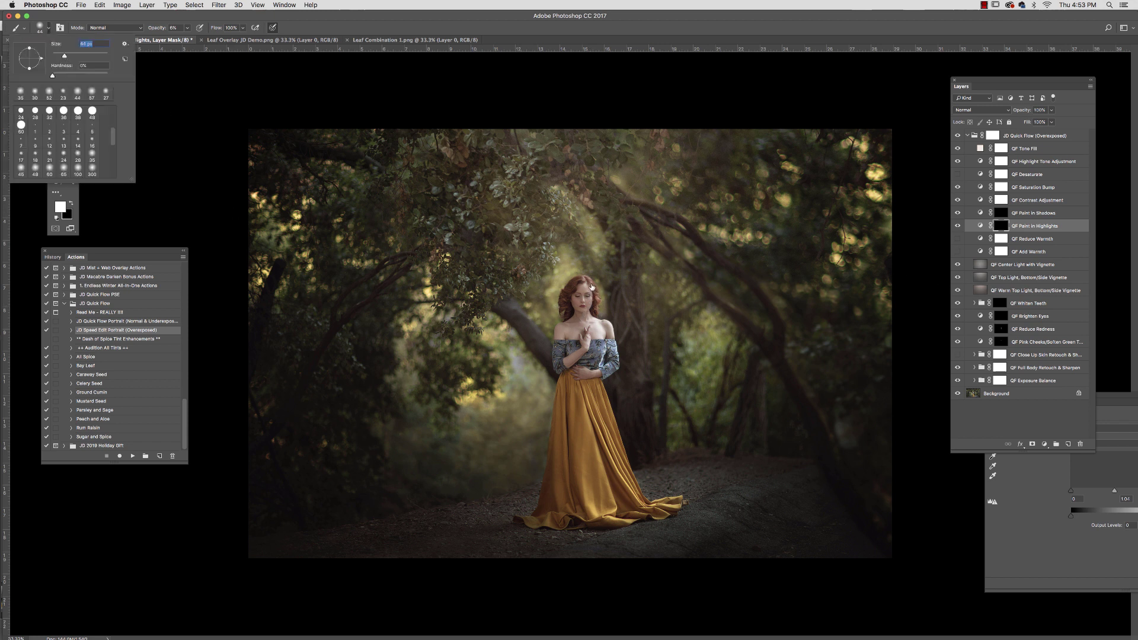
key("Return")
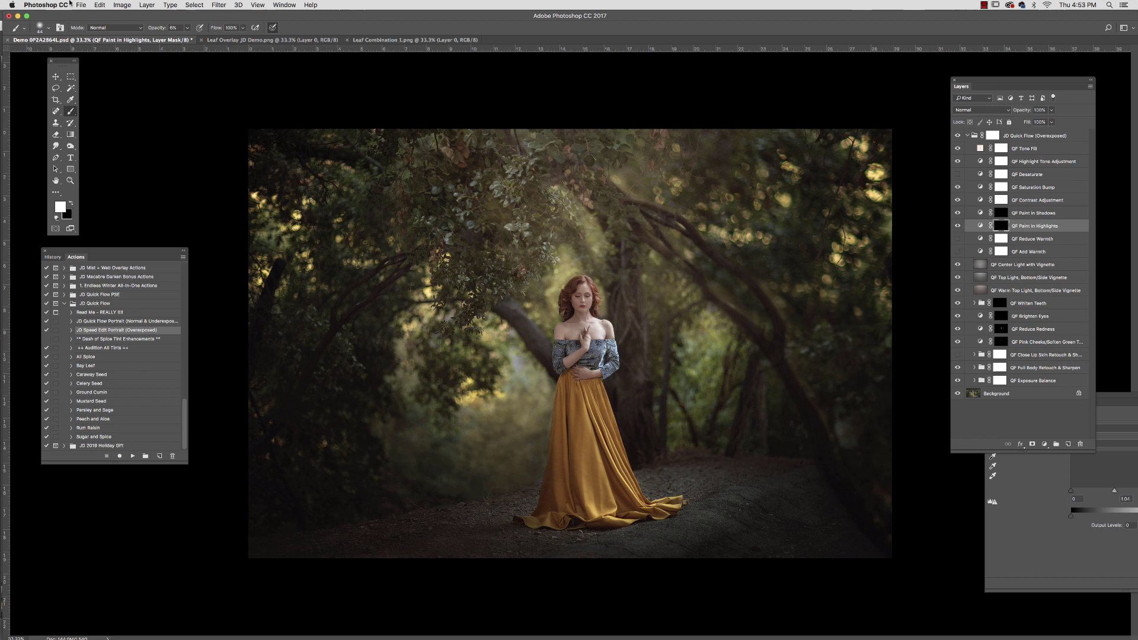
Continue painting highlights over the woman with the brush enlarged to 75 px and 100 px.
left_click(50, 29)
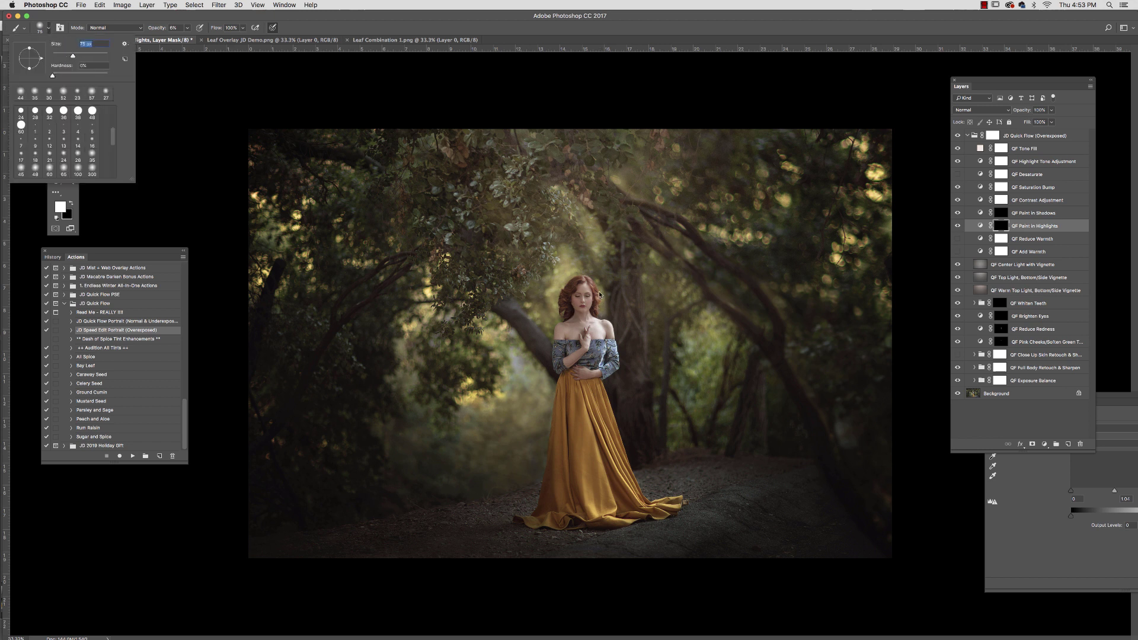
key("Return")
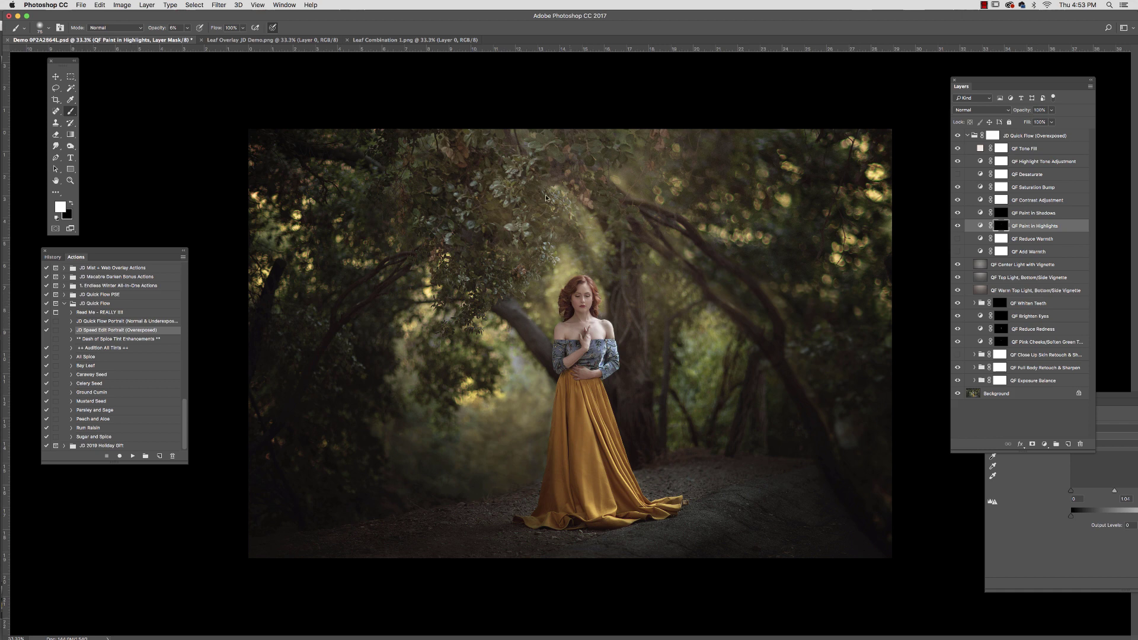
left_click(49, 29)
left_click_drag(80, 55, 84, 55)
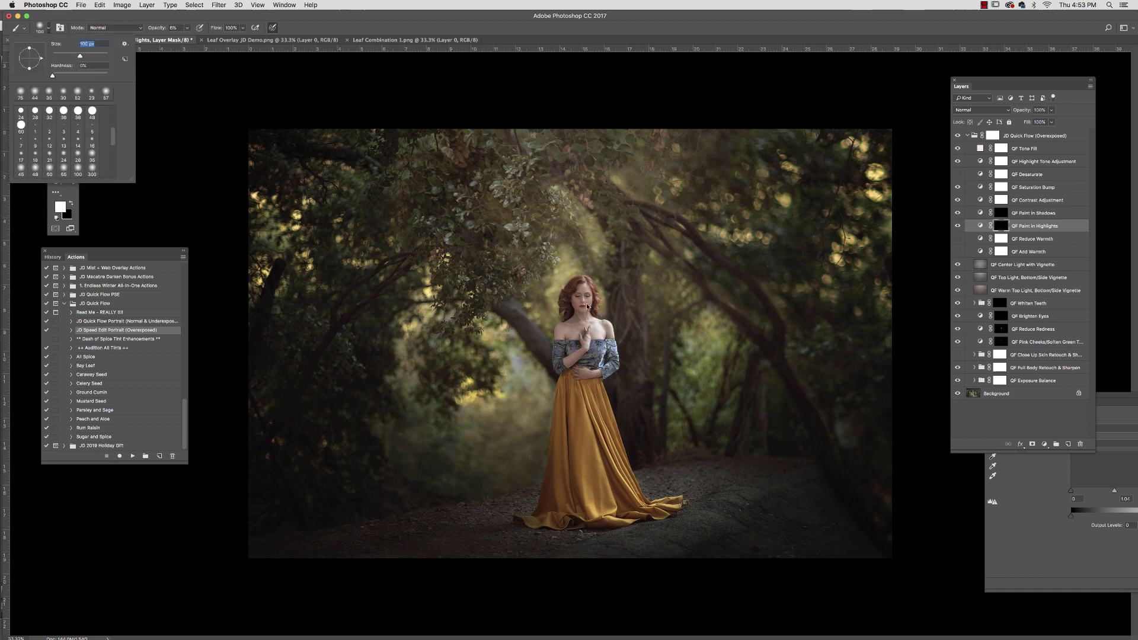
left_click(585, 307)
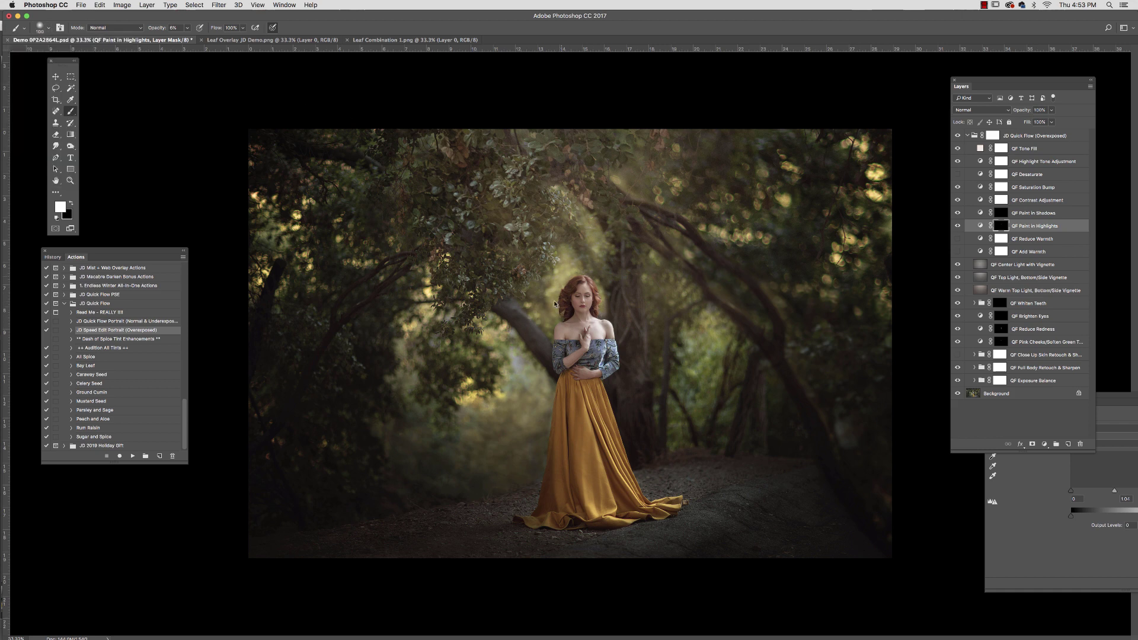
Toggle the QF Paint in Highlights layer's visibility repeatedly to compare the painted highlights.
left_click(957, 226)
left_click(957, 225)
left_click(957, 227)
left_click(955, 229)
left_click(957, 225)
left_click(956, 227)
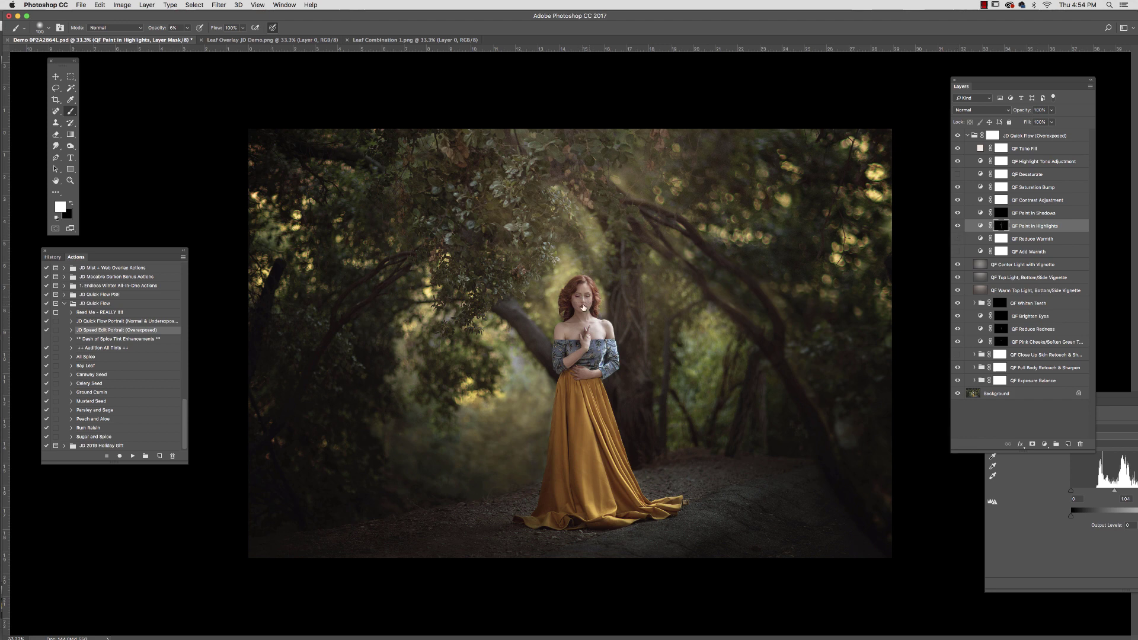
Check the painted highlights once more and reapply the last Gaussian Blur to the QF Paint in Highlights mask.
left_click(957, 227)
left_click(958, 228)
left_click(217, 4)
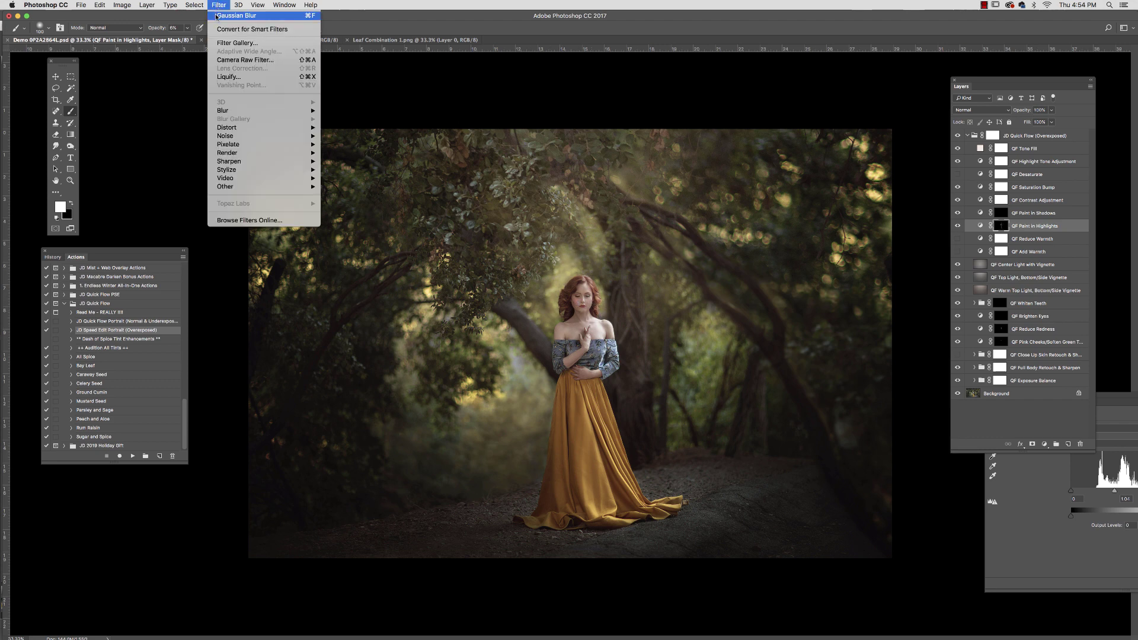
left_click(217, 16)
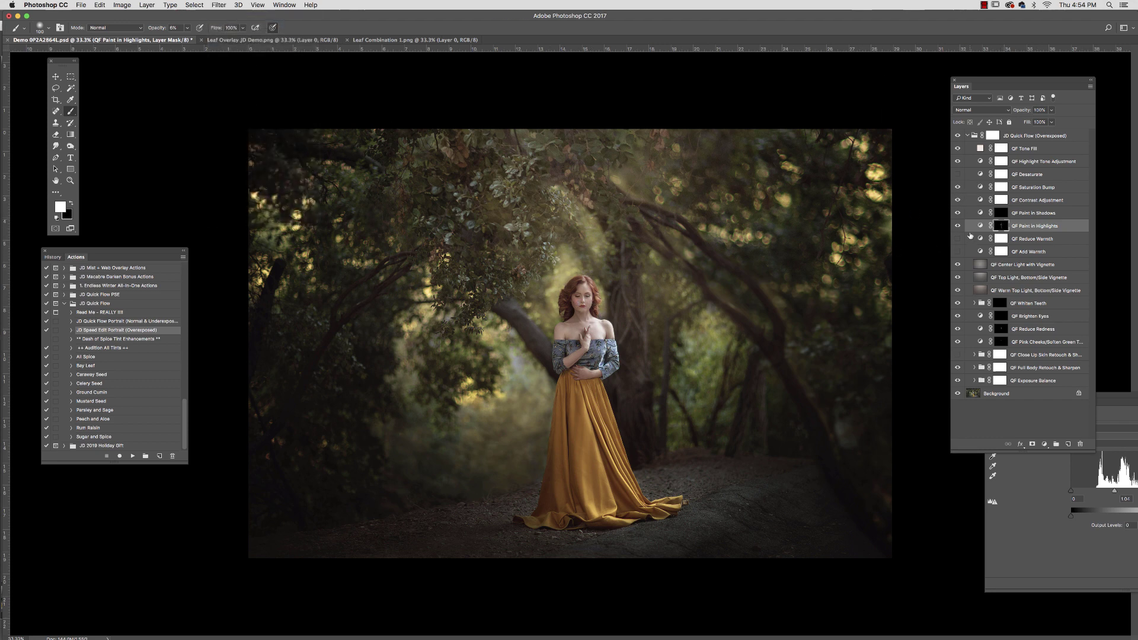
Deepen the shadows around the woman's head on the QF Paint in Shadows mask with a 14 px brush at 6% opacity.
left_click(1001, 213)
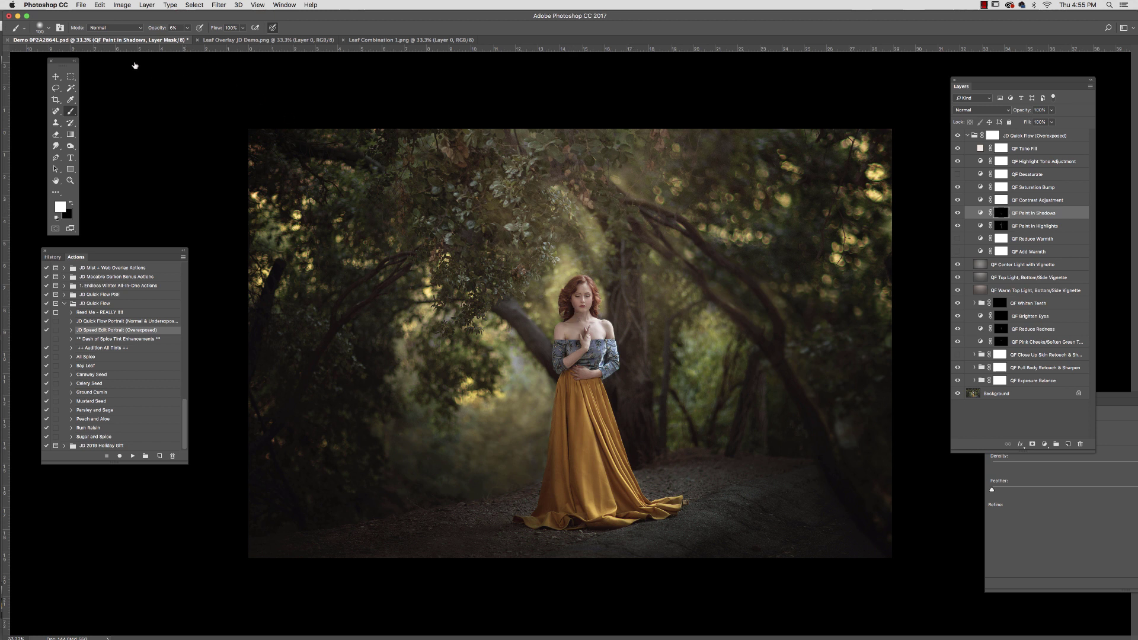
left_click(42, 27)
left_click(57, 55)
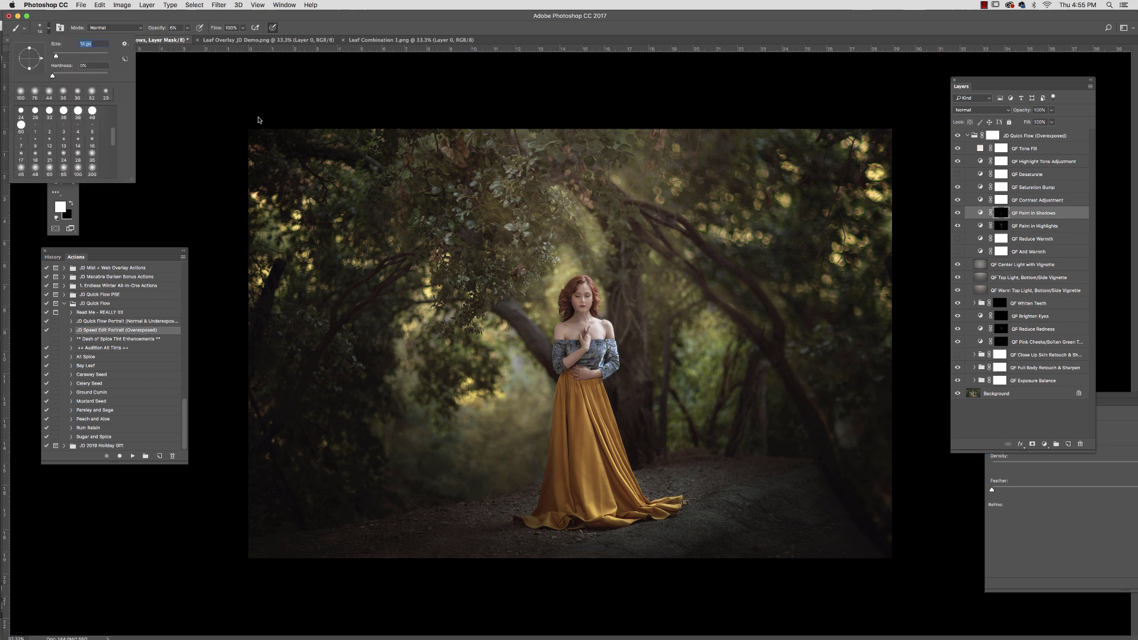
left_click(580, 300)
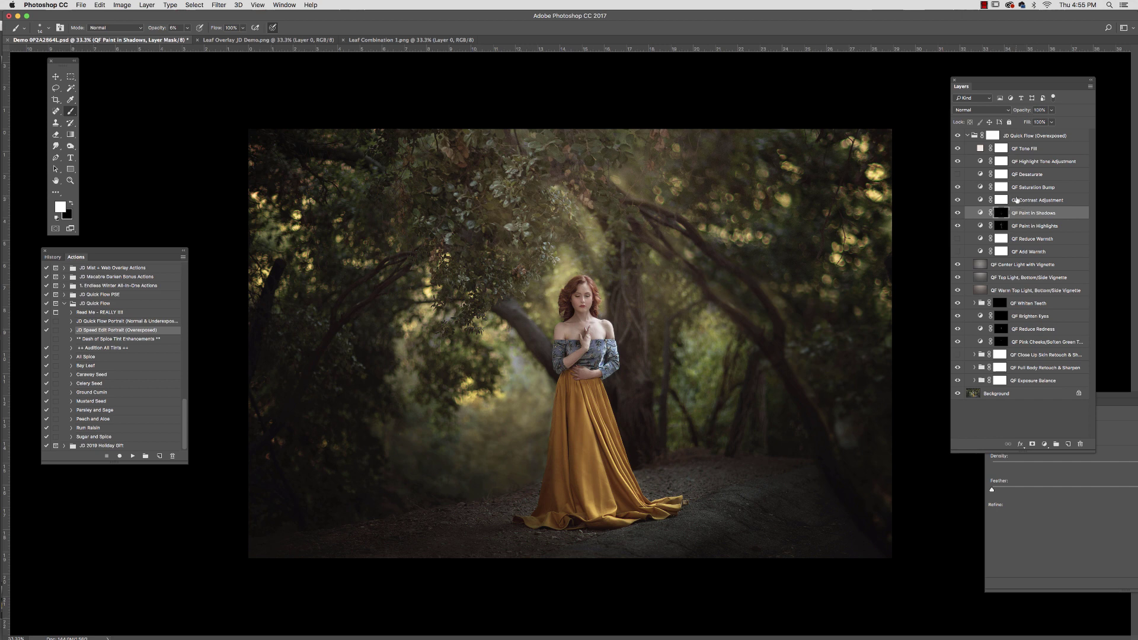
Collapse the JD Quick Flow (Overexposed) group and toggle its visibility to compare the edit with the original.
left_click(1025, 137)
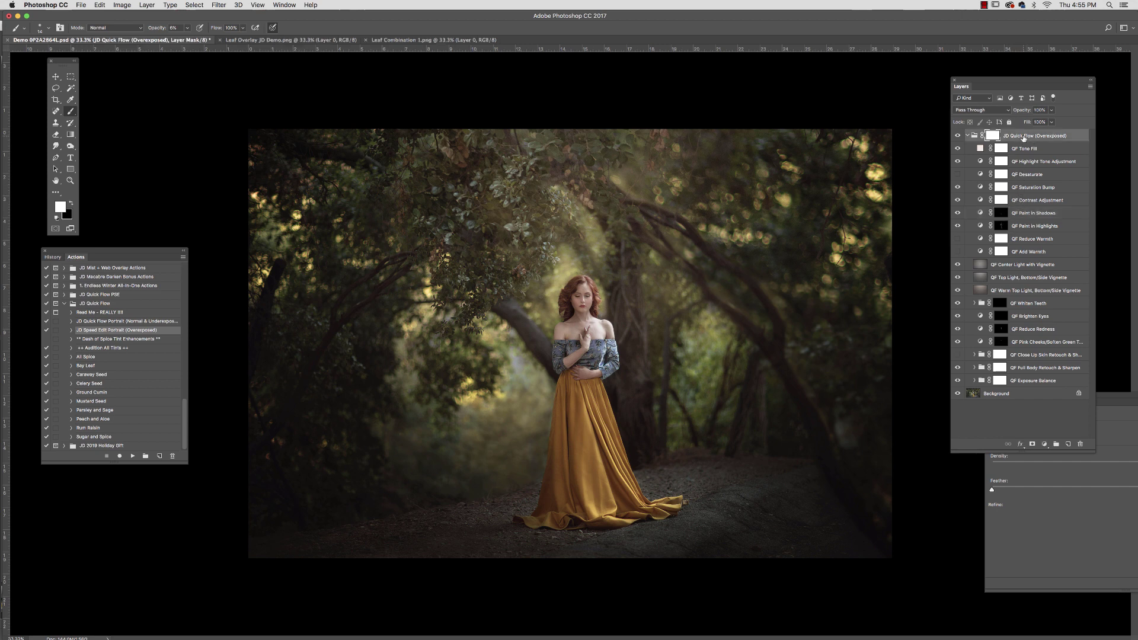
left_click(967, 136)
left_click(957, 137)
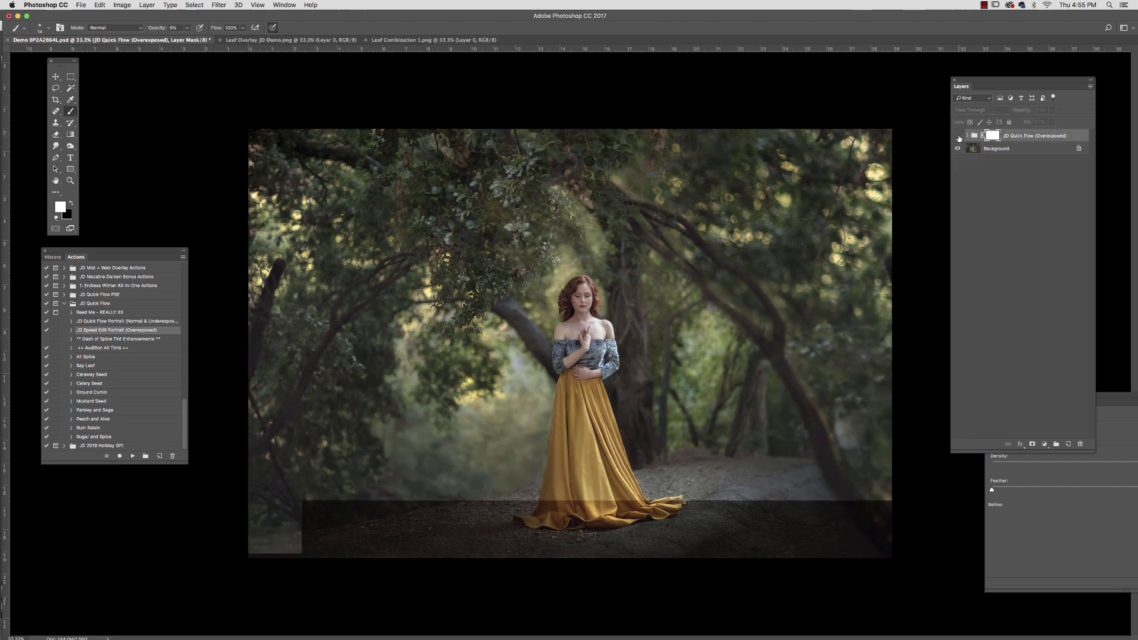
left_click(958, 136)
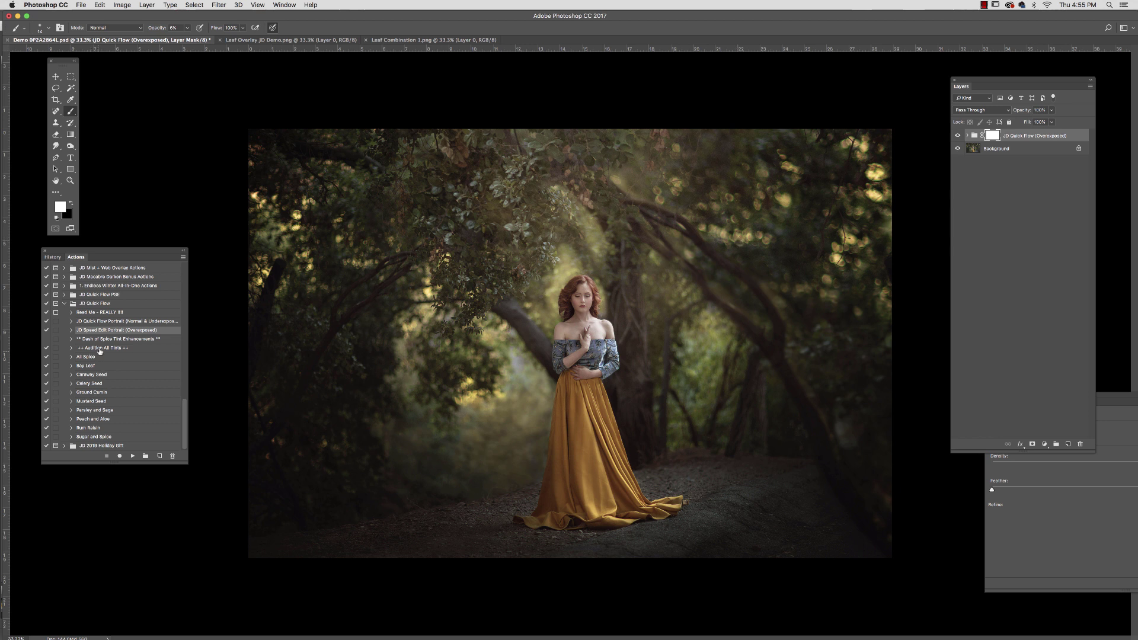
Run the Audition All Tints action and preview the All Spice tint on the portrait.
left_click(99, 350)
left_click(132, 455)
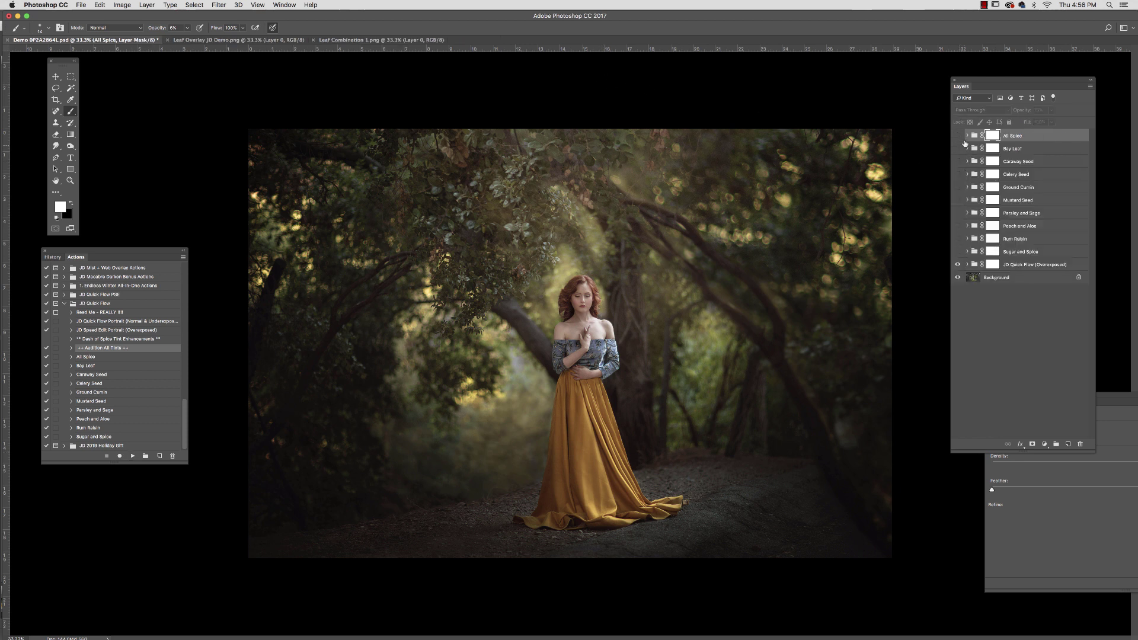
left_click(957, 136)
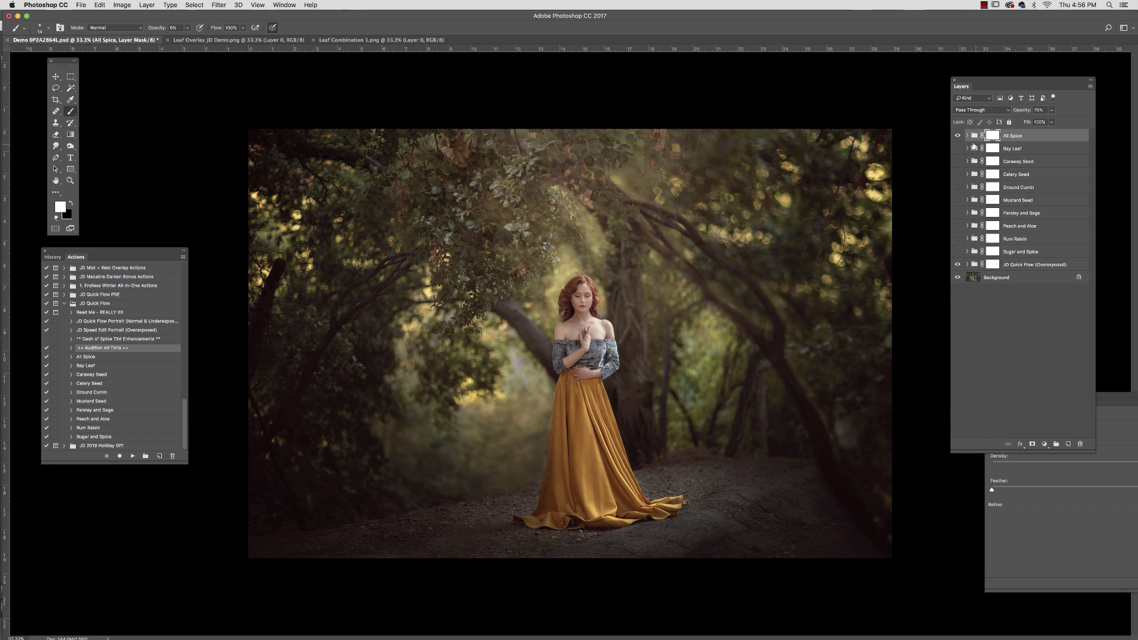
left_click(958, 136)
Preview the Bay Leaf, Caraway Seed, Celery Seed, Ground Cumin and Mustard Seed tints one at a time.
left_click(957, 148)
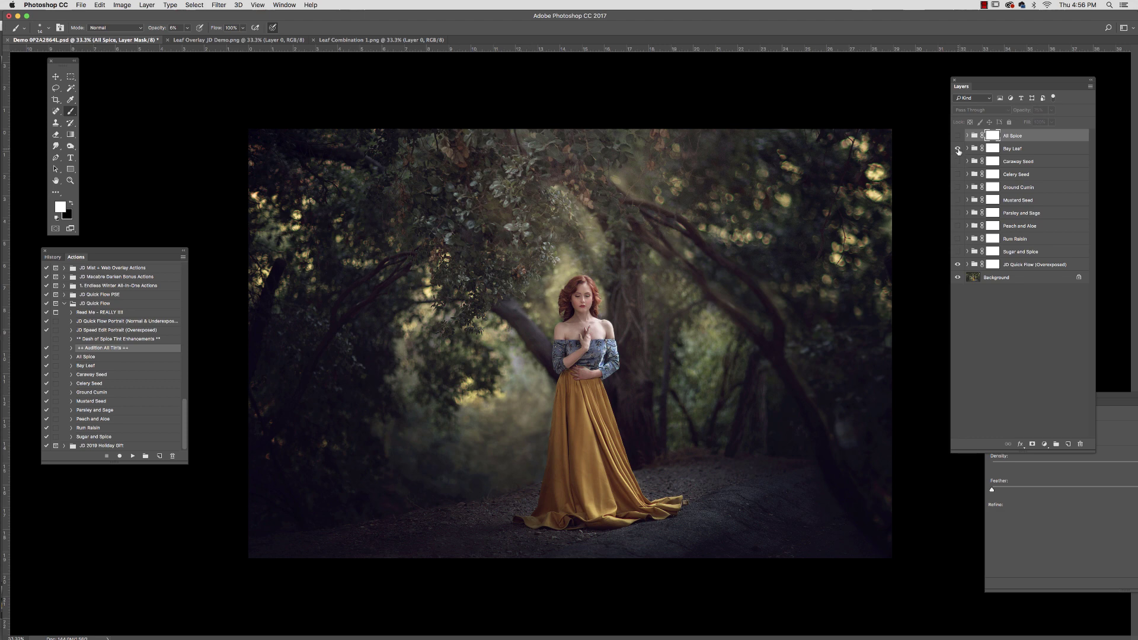
left_click(960, 151)
left_click(958, 162)
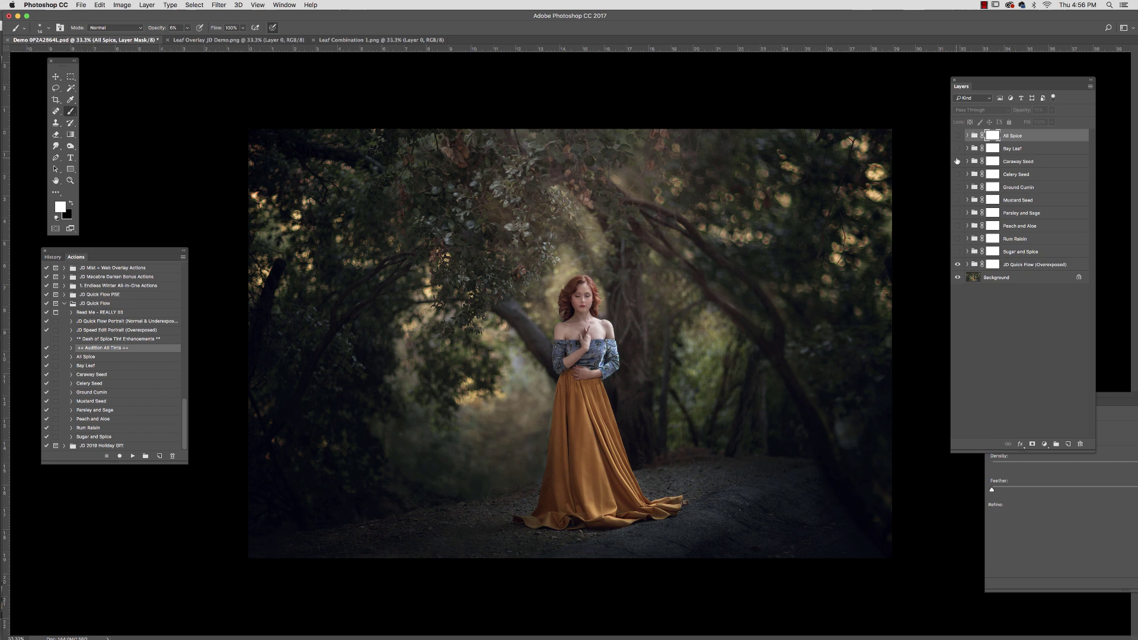
left_click(957, 162)
left_click(956, 175)
left_click(956, 175)
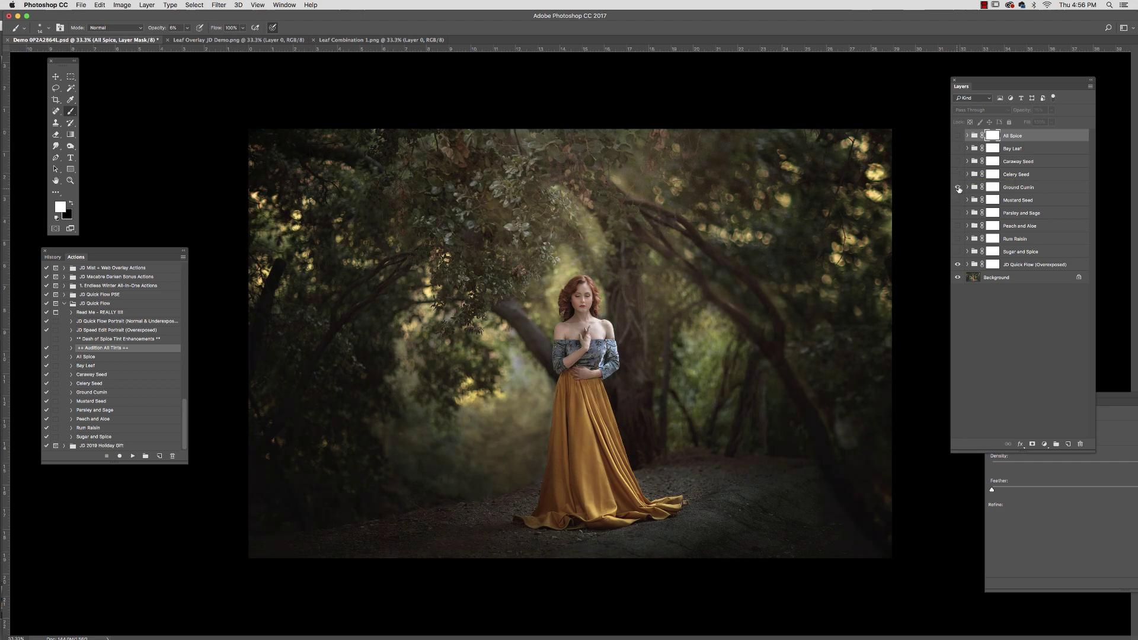
left_click(957, 188)
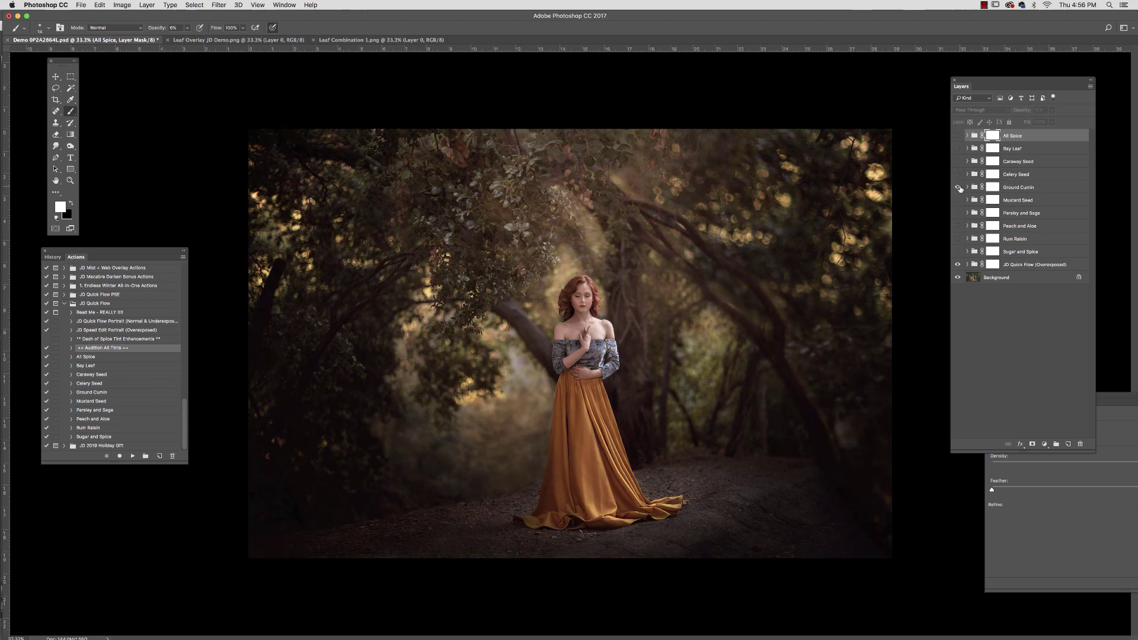
left_click(958, 188)
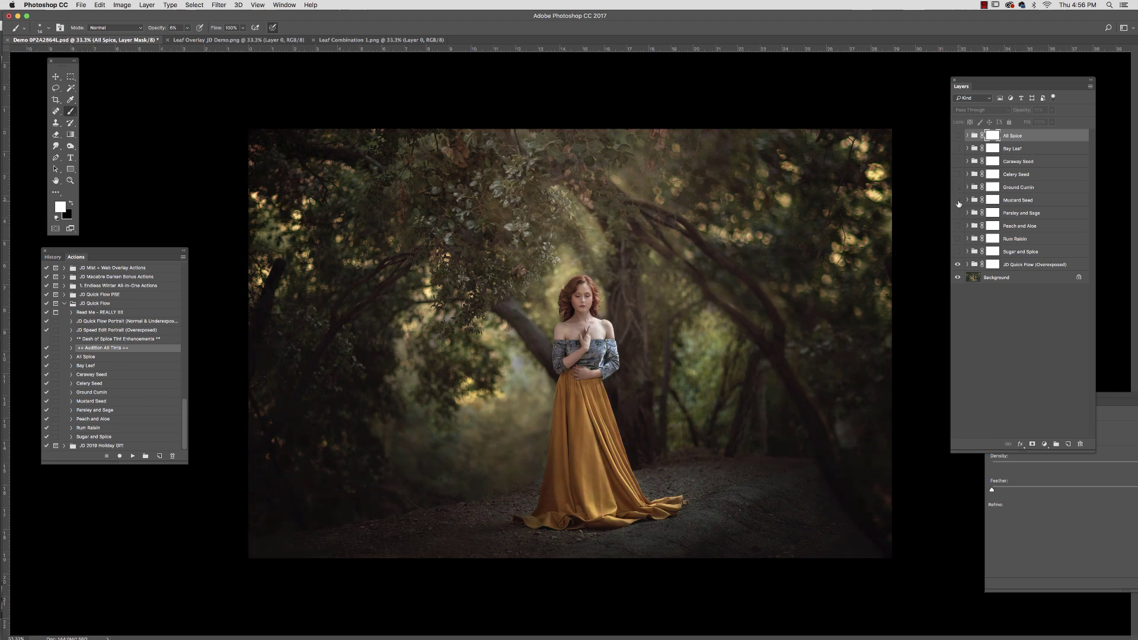
left_click(957, 201)
left_click(957, 201)
Preview the Rum Raisin, Sugar and Spice, and Peach and Aloe tints one after another.
left_click(957, 239)
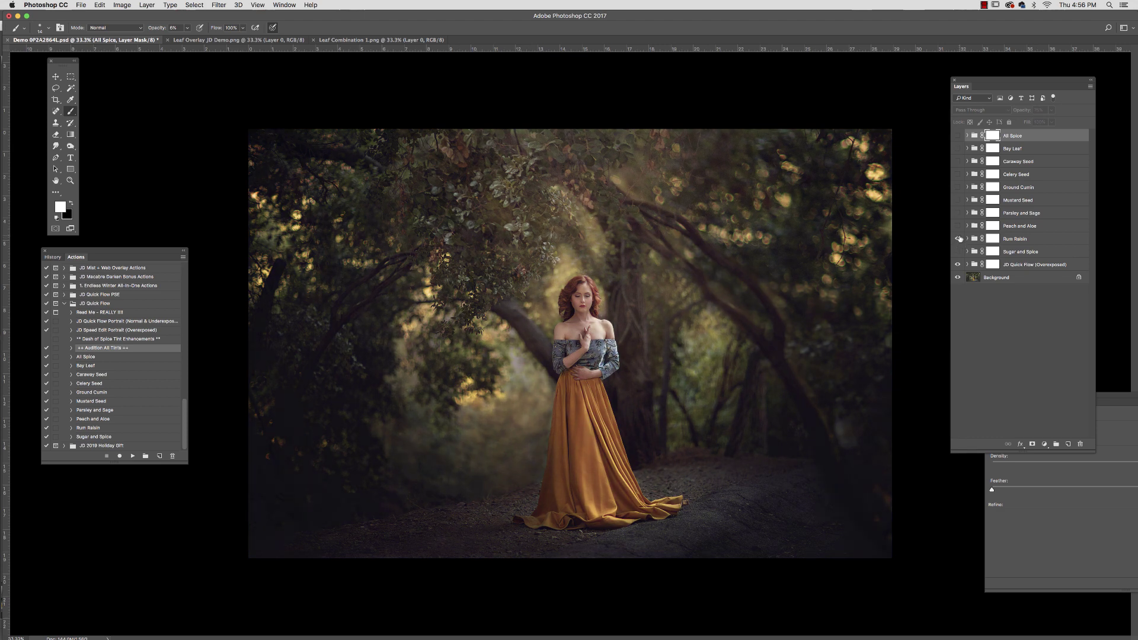
left_click(958, 252)
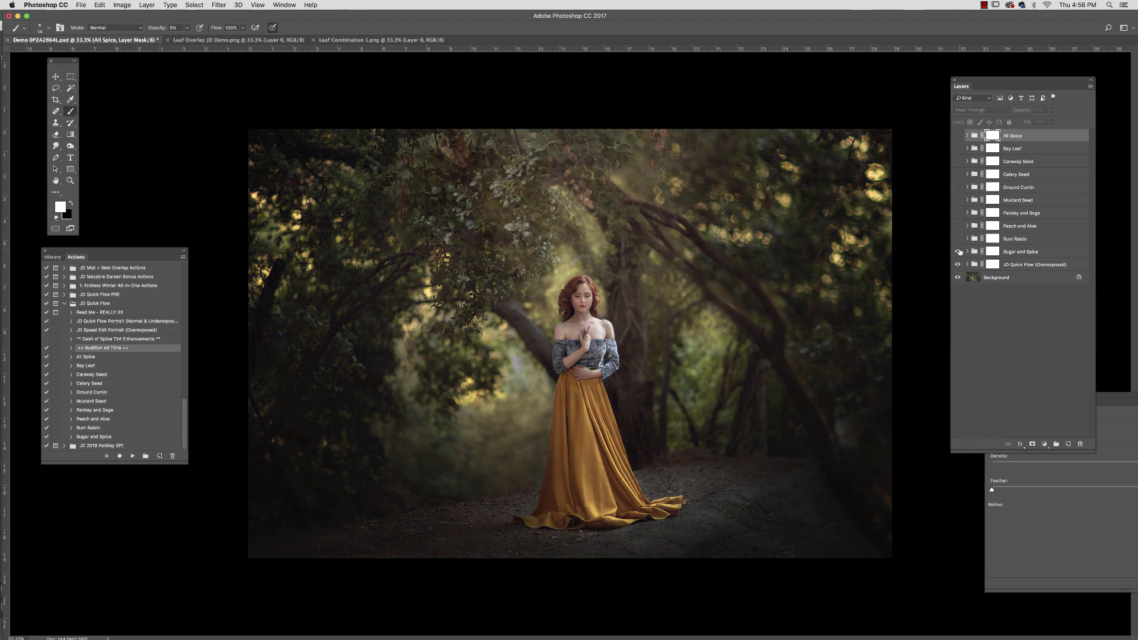
left_click(958, 252)
left_click(958, 227)
left_click(958, 227)
Compare the portrait with and without the Rum Raisin tint and leave that tint switched on.
left_click(957, 239)
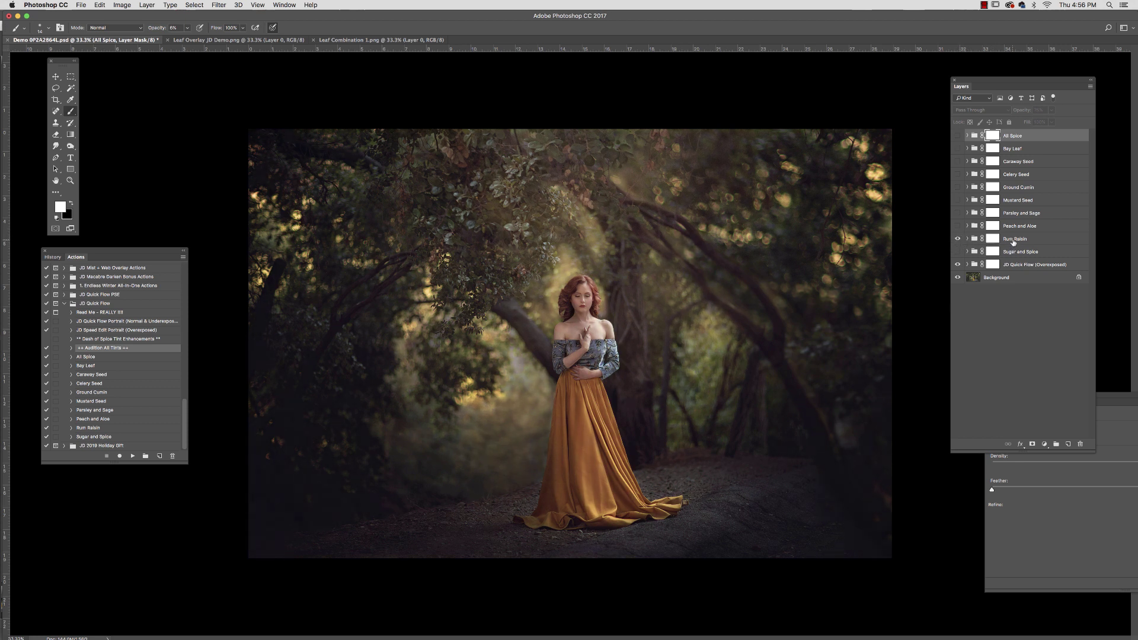
left_click(958, 239)
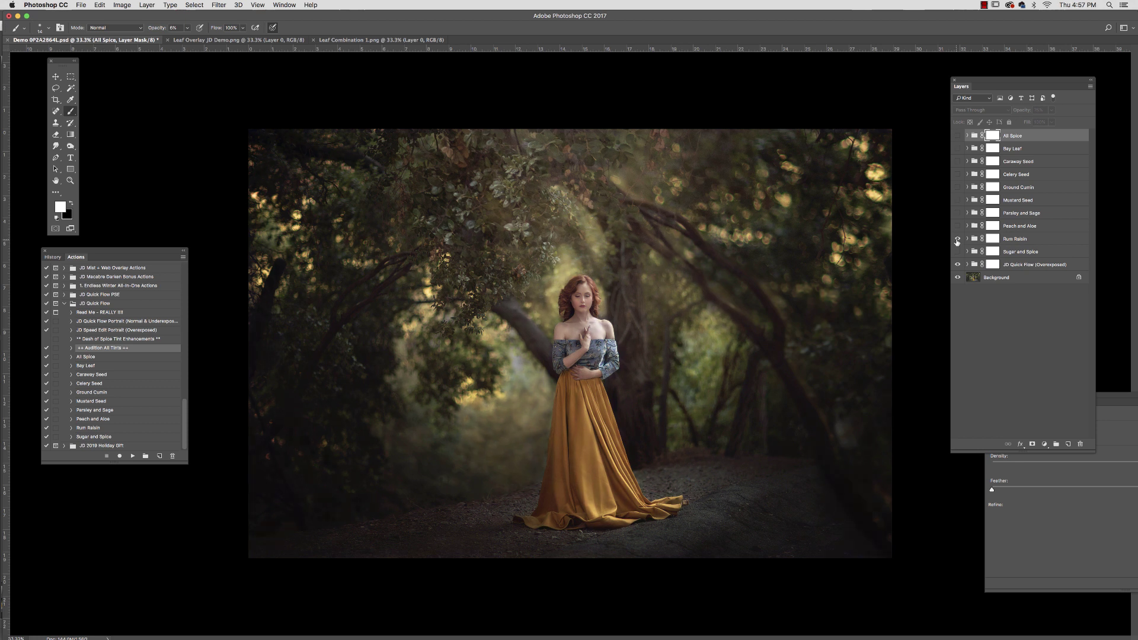
left_click(957, 239)
Mask the Rum Raisin tint off the woman using an enlarged black brush at 77% opacity.
left_click(988, 238)
left_click(50, 27)
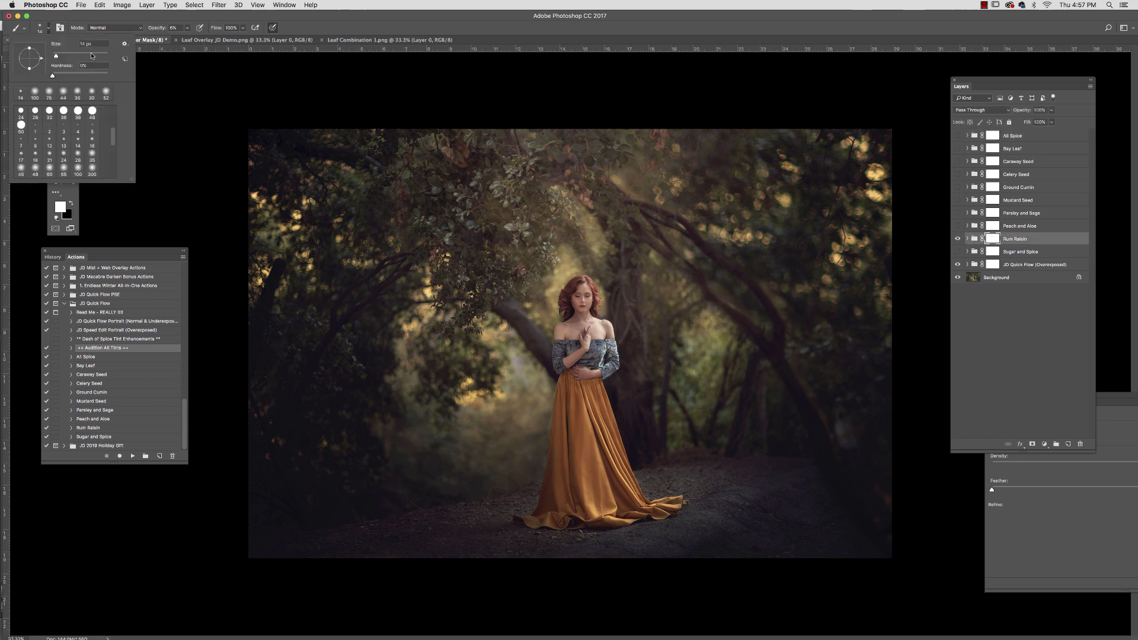
left_click(90, 55)
left_click(188, 27)
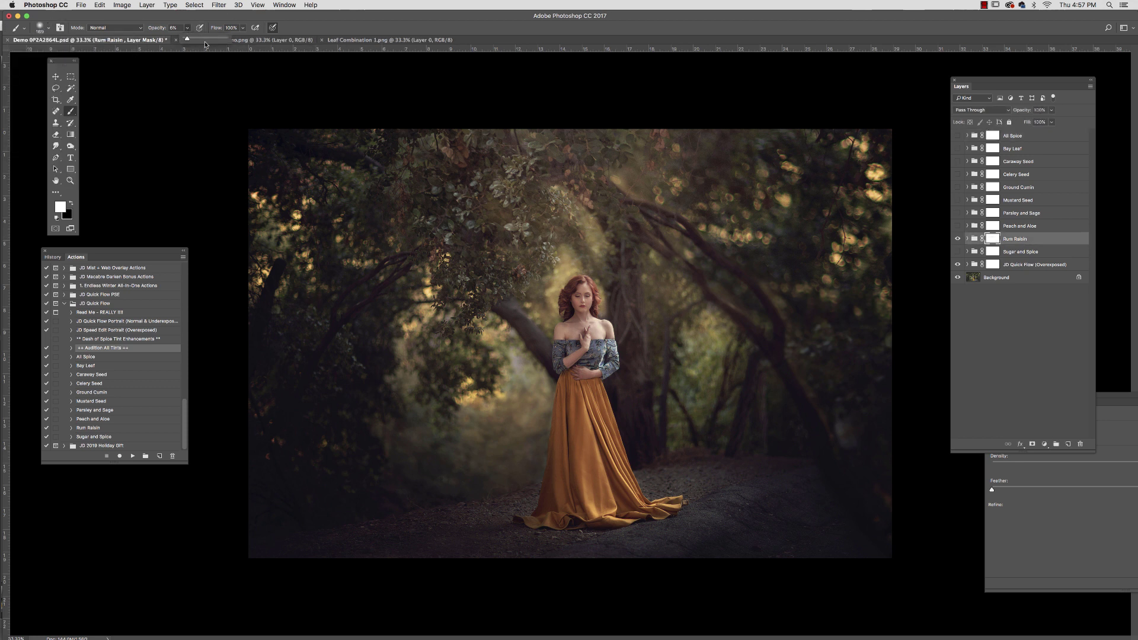
left_click_drag(187, 38, 216, 38)
left_click(992, 237)
left_click(71, 203)
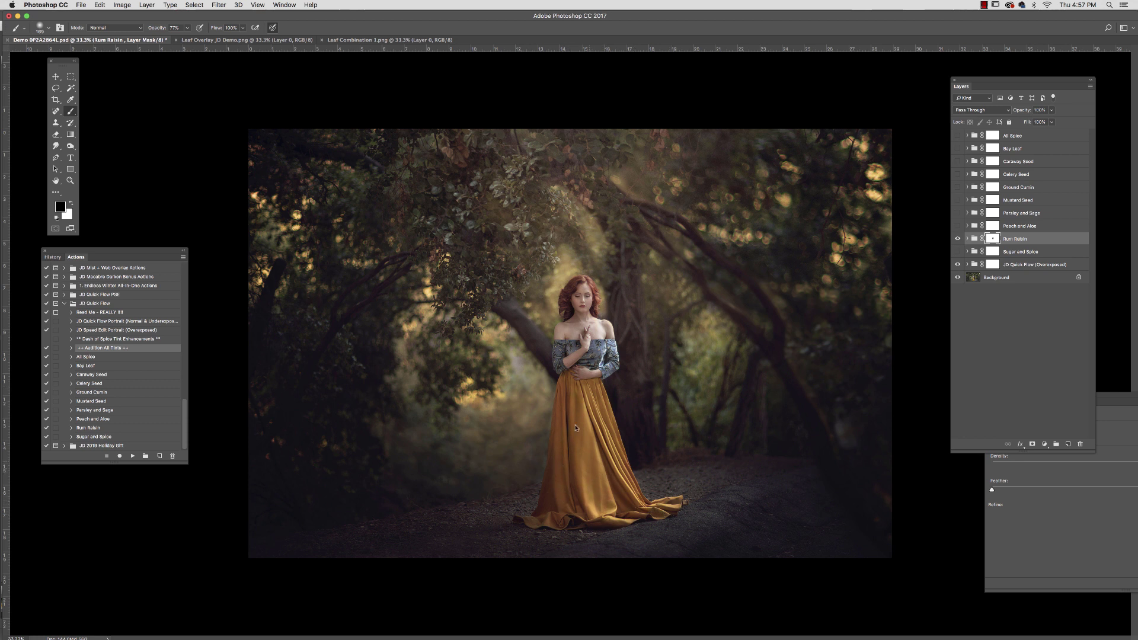
Refine the Rum Raisin mask over the woman with a resized brush at 17% opacity, ending with white as the paint colour.
key("4")
key("7")
left_click(47, 31)
left_click_drag(73, 56, 71, 172)
left_click(71, 204)
Show the Parsley and Sage and All Spice tints, and fill the All Spice mask with black.
left_click(957, 215)
left_click(958, 137)
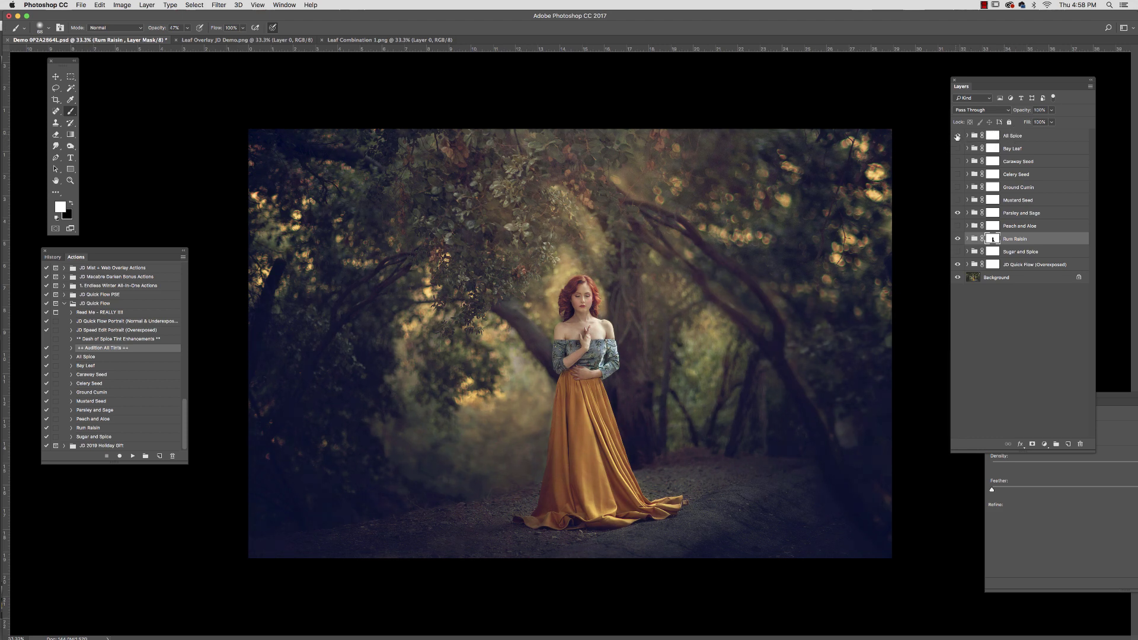
left_click(993, 137)
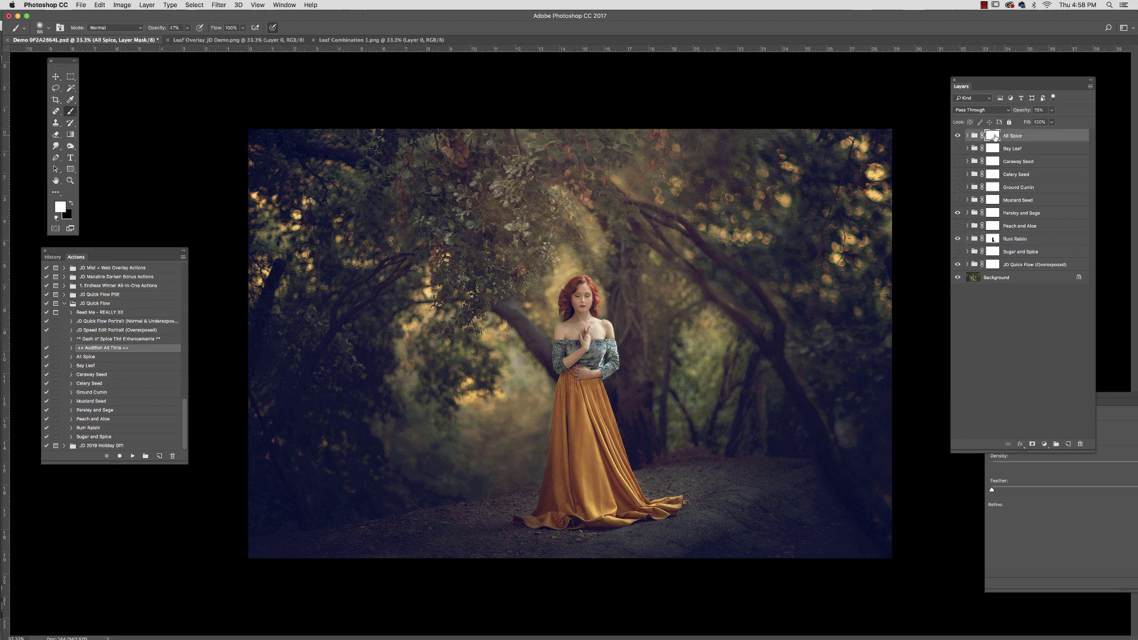
left_click(100, 5)
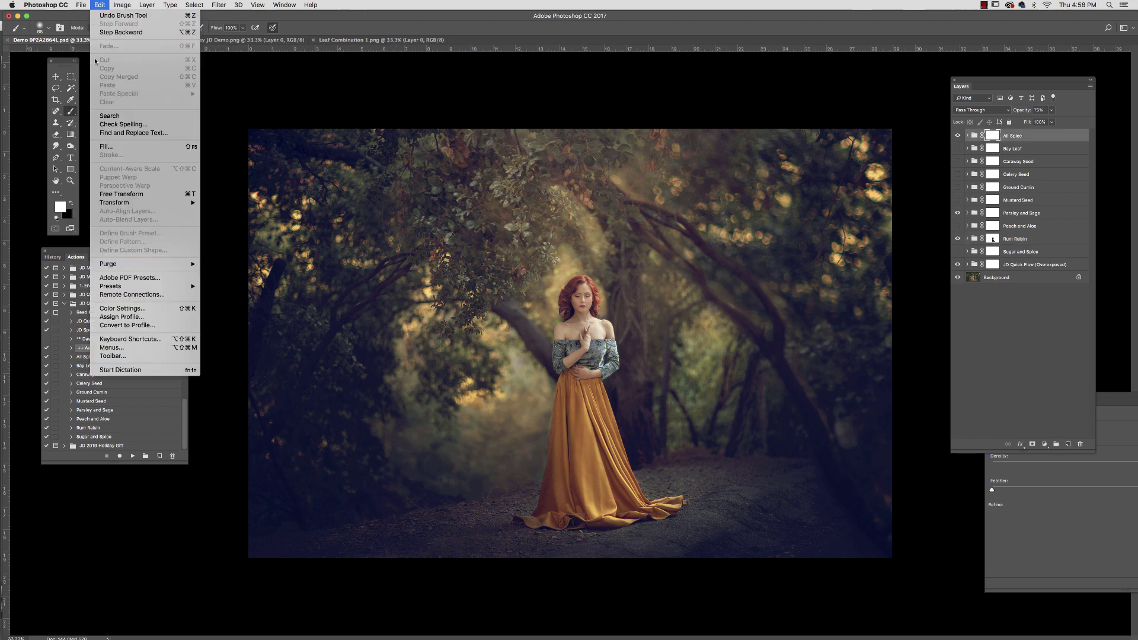
left_click(105, 147)
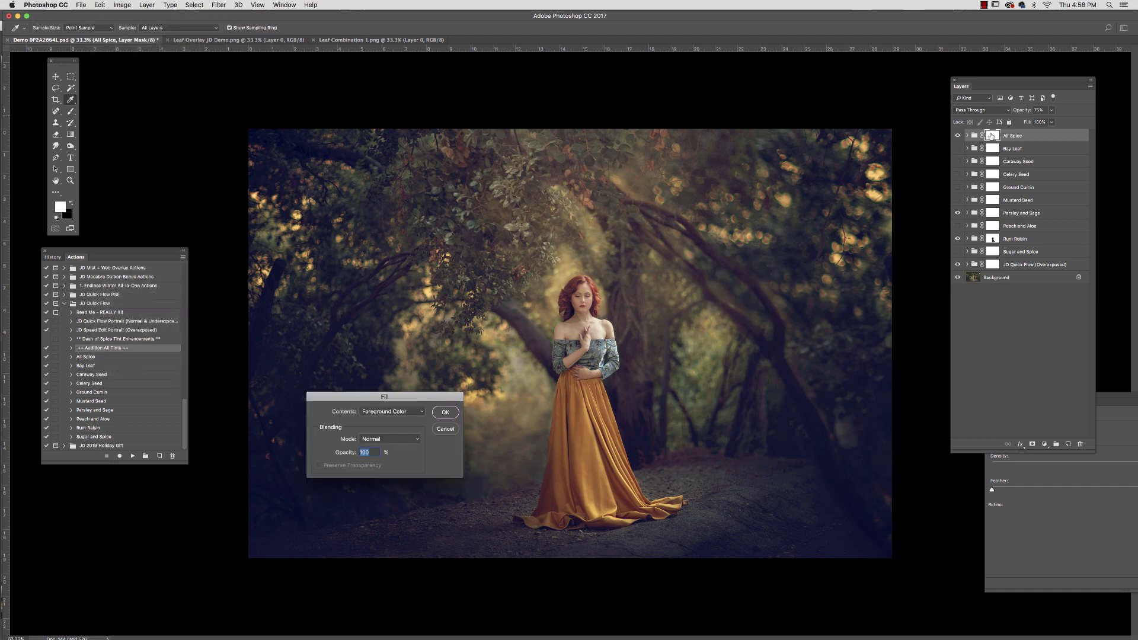
left_click(391, 411)
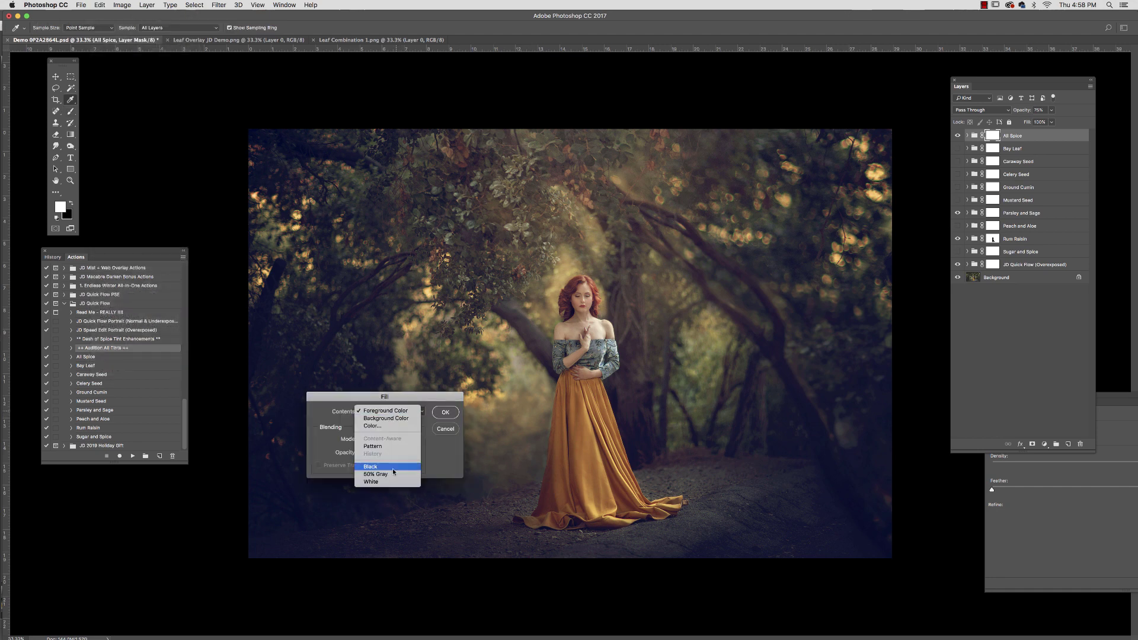
left_click(450, 418)
left_click(450, 416)
key("b")
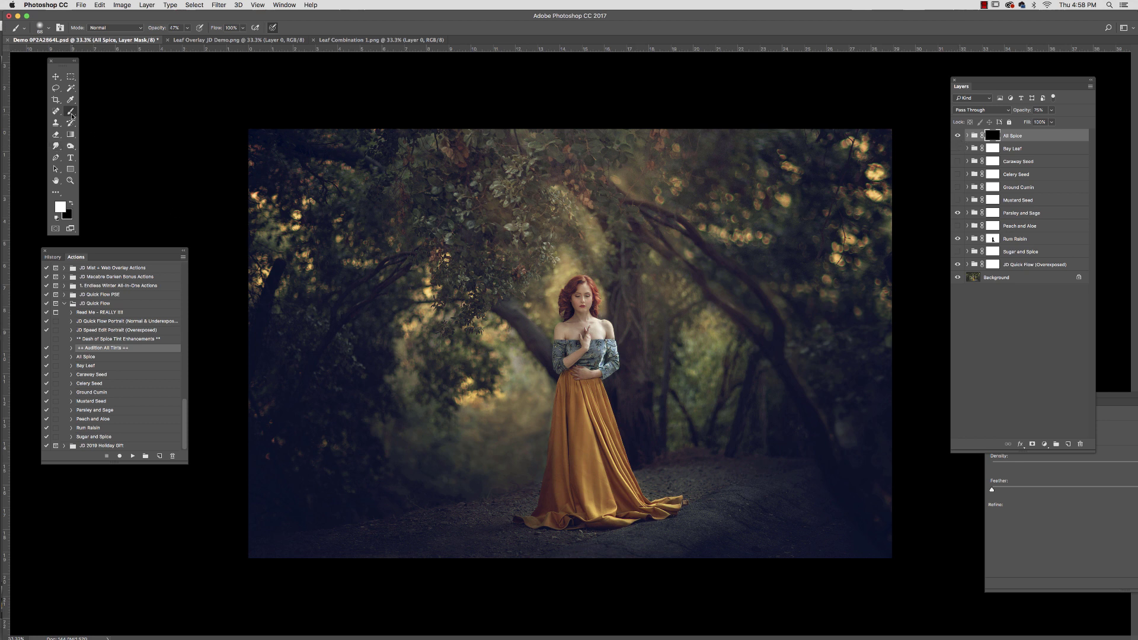
Paint the All Spice tint back into the area around the woman and the trees with a large white brush at 31% opacity.
left_click(49, 27)
left_click_drag(93, 56, 87, 56)
left_click(188, 28)
left_click_drag(188, 39, 196, 39)
left_click(49, 27)
left_click_drag(93, 55, 96, 56)
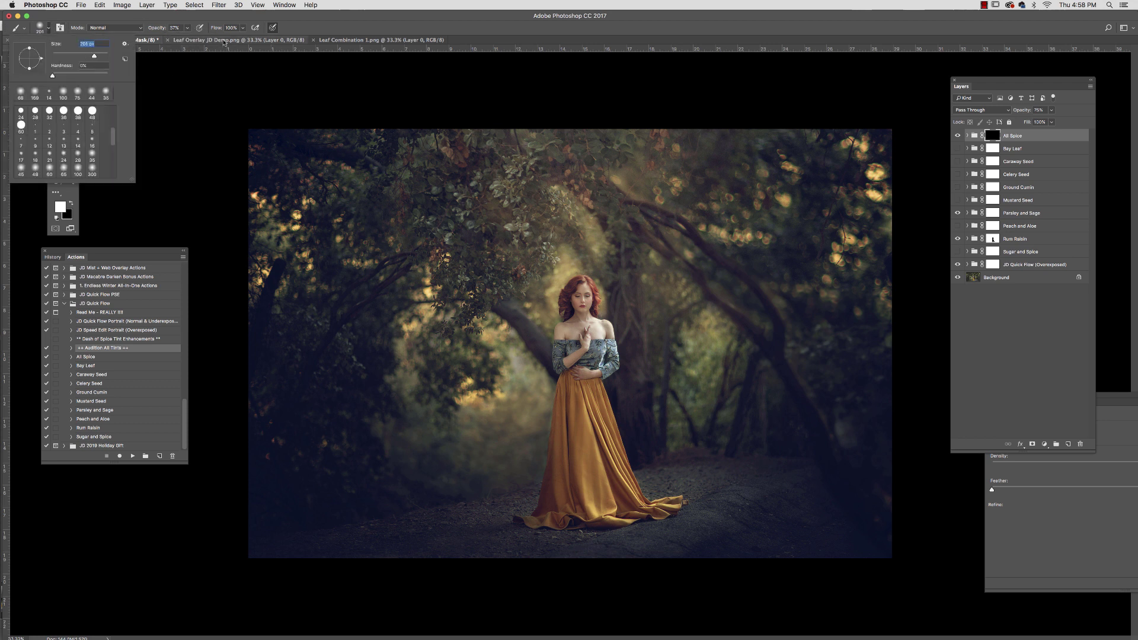
left_click(187, 28)
left_click_drag(198, 40, 185, 39)
left_click(540, 322)
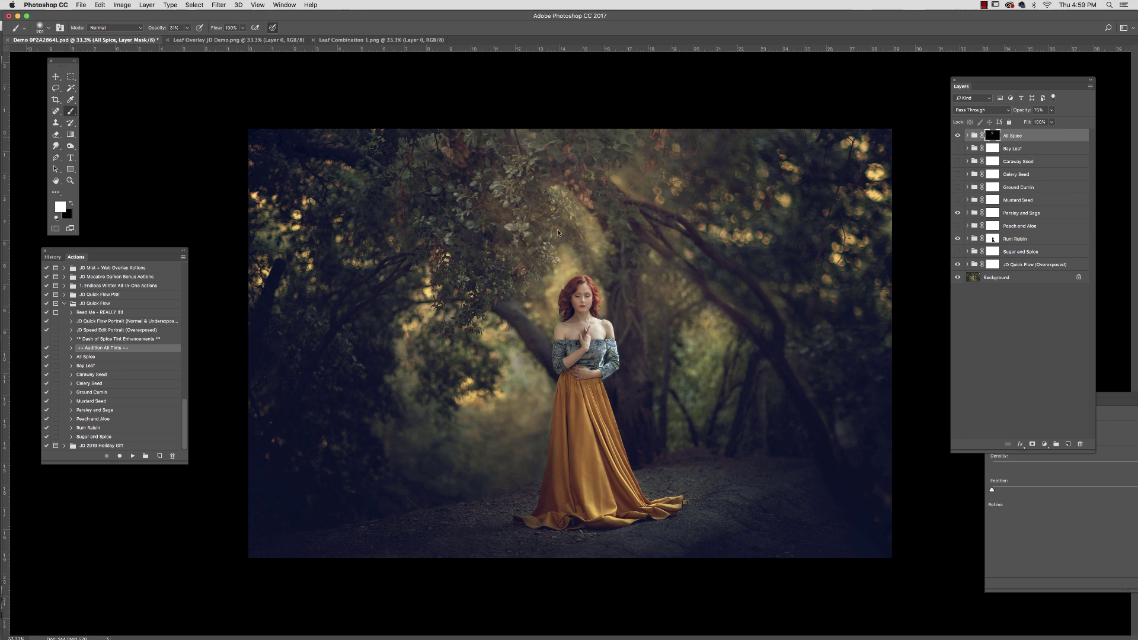
left_click_drag(558, 233, 408, 256)
mouse_move(413, 421)
left_mouse_down()
mouse_move(333, 210)
mouse_move(374, 244)
left_mouse_up()
Toggle the All Spice group's visibility repeatedly to compare the painted tint.
left_click(958, 136)
left_click(958, 137)
left_click(958, 136)
left_click(958, 136)
left_click(958, 137)
left_click(957, 139)
Soften the All Spice mask with a Gaussian Blur of 20.4 pixels radius and return to the Brush tool.
left_click(219, 5)
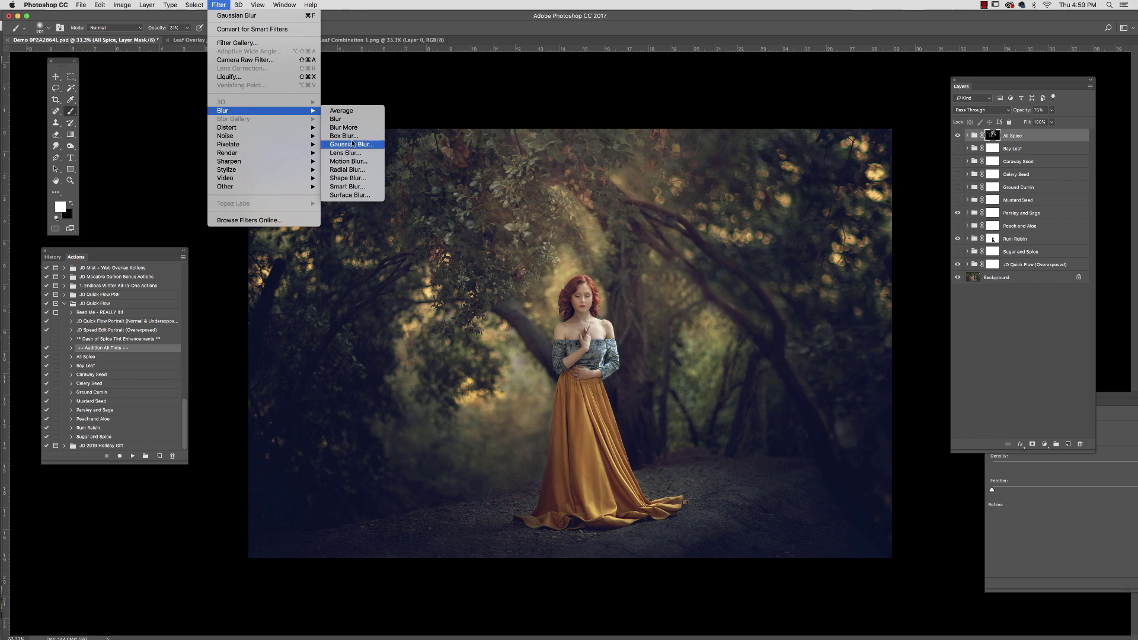
left_click(352, 144)
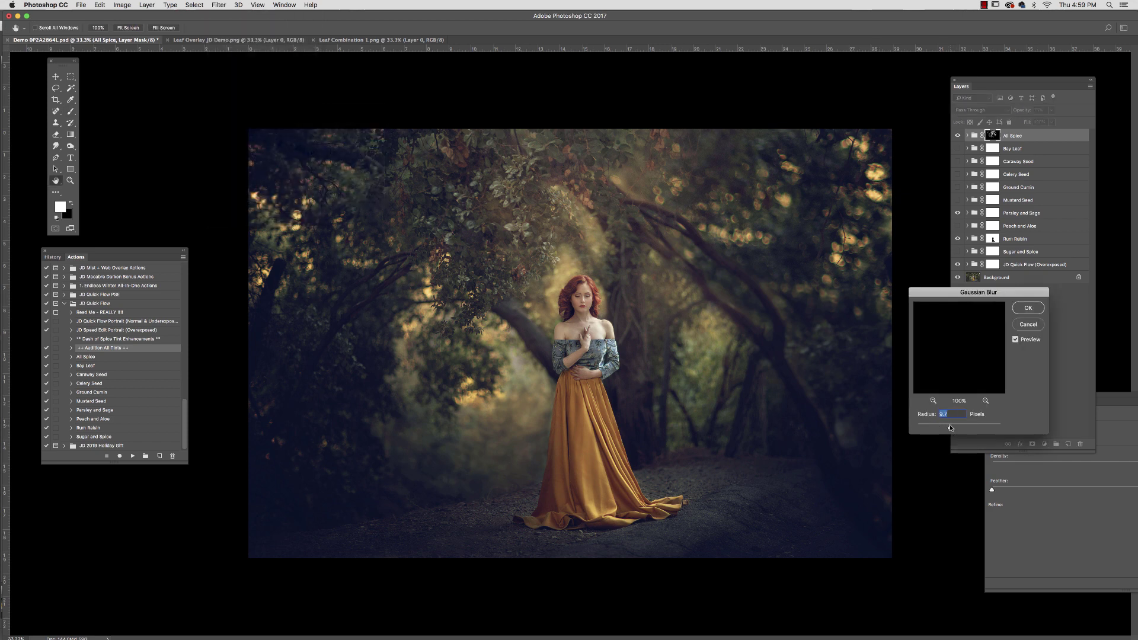
left_click(878, 345)
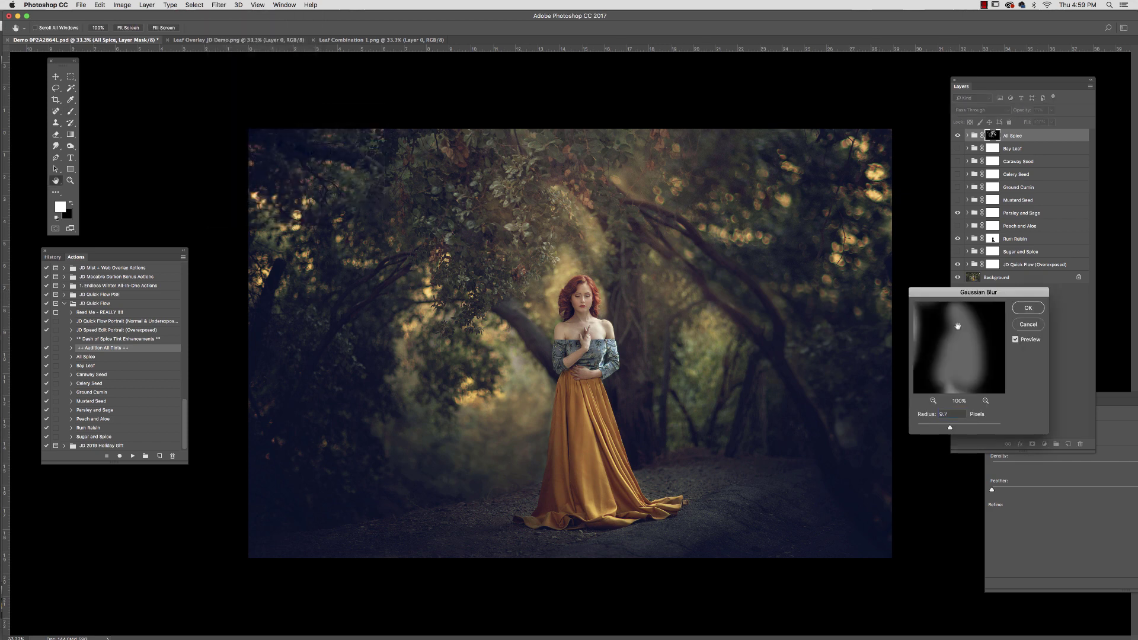
left_click_drag(949, 426, 954, 425)
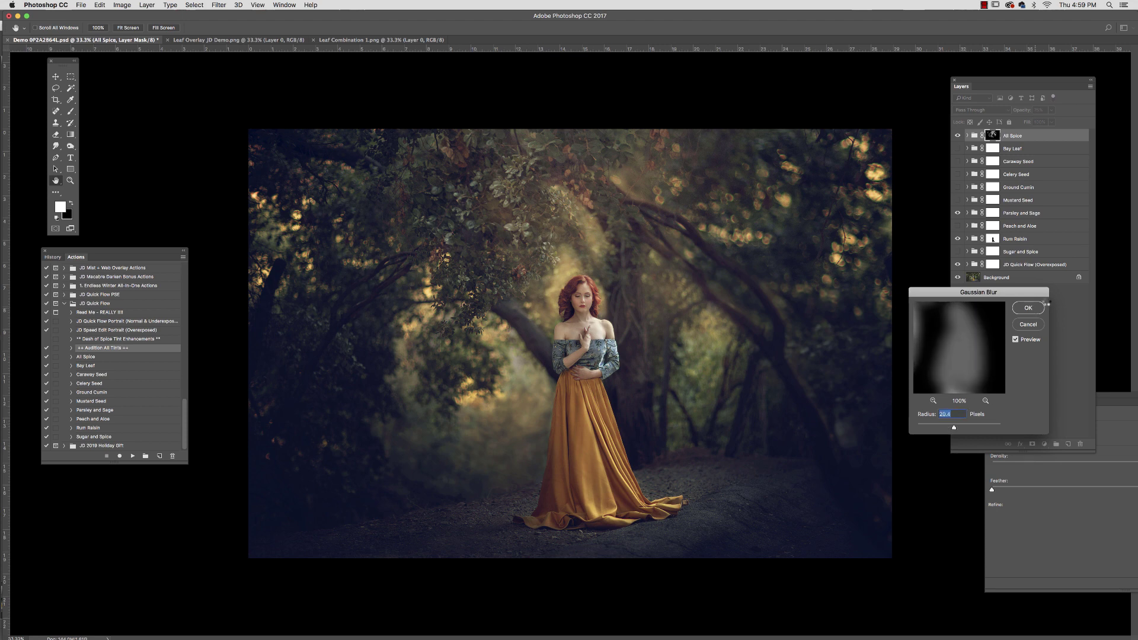
left_click(1038, 305)
key("b")
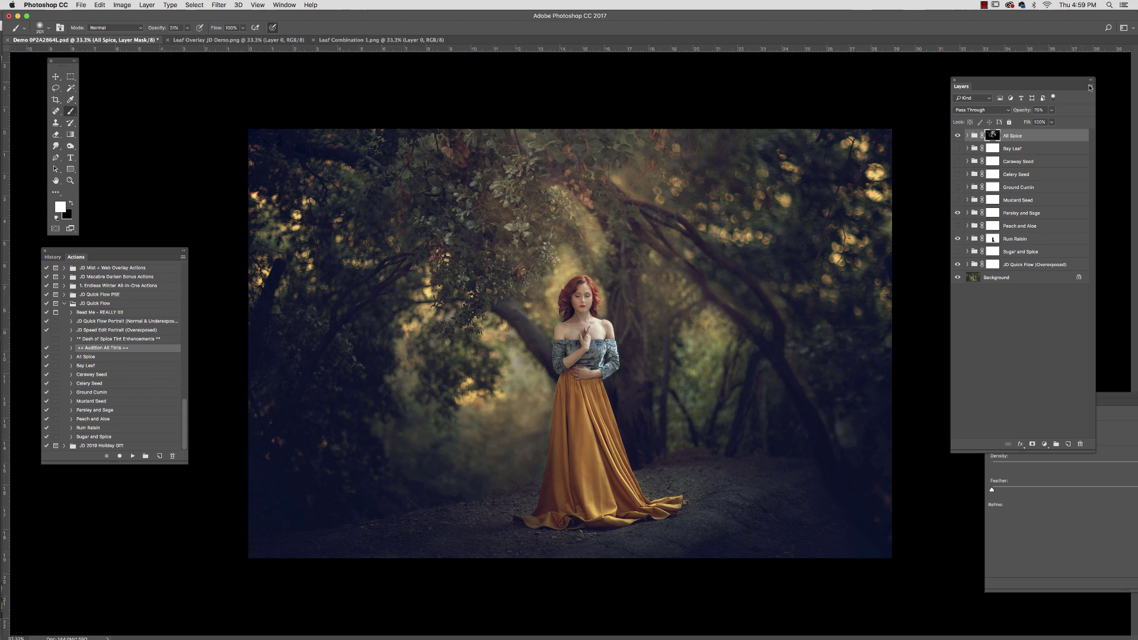
Delete all the hidden tint groups from the layer stack.
left_click(1089, 87)
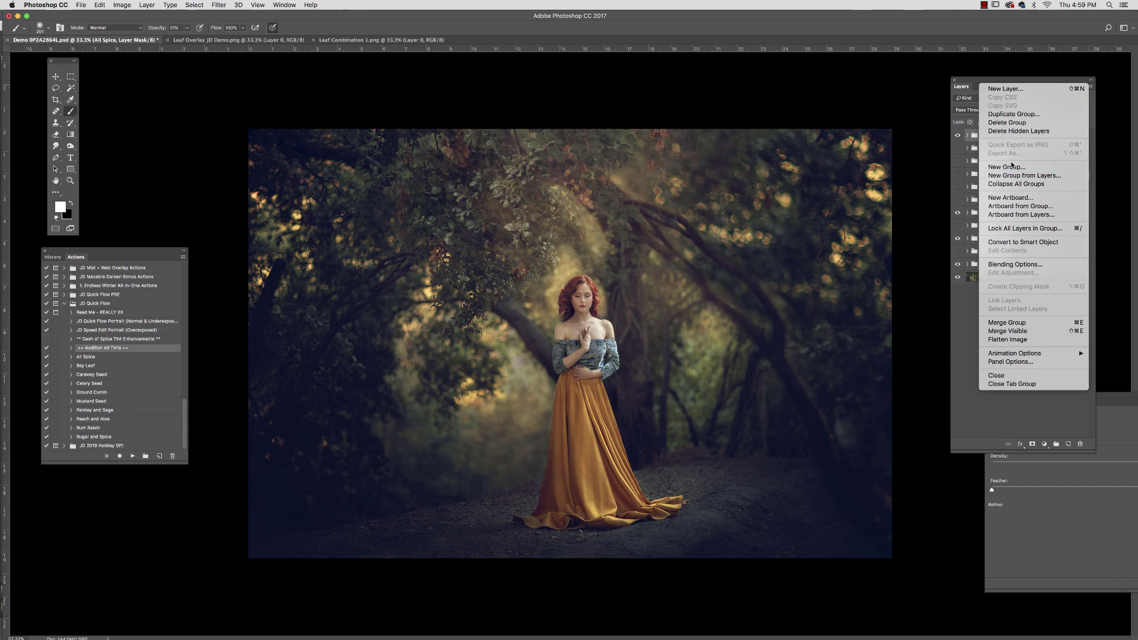
left_click(1014, 131)
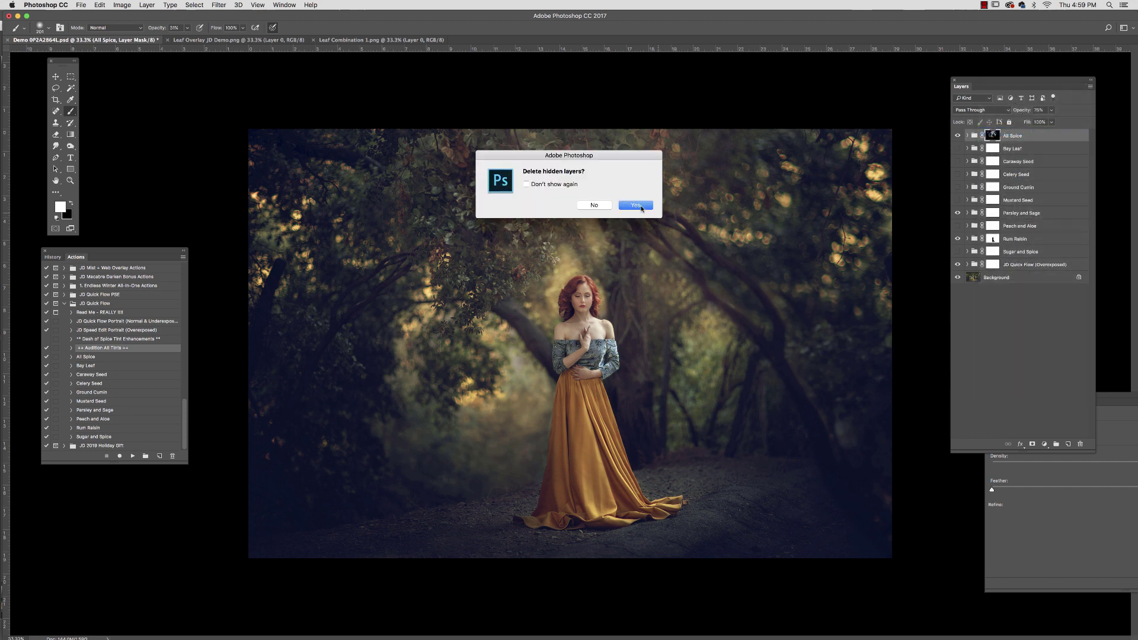
left_click(641, 206)
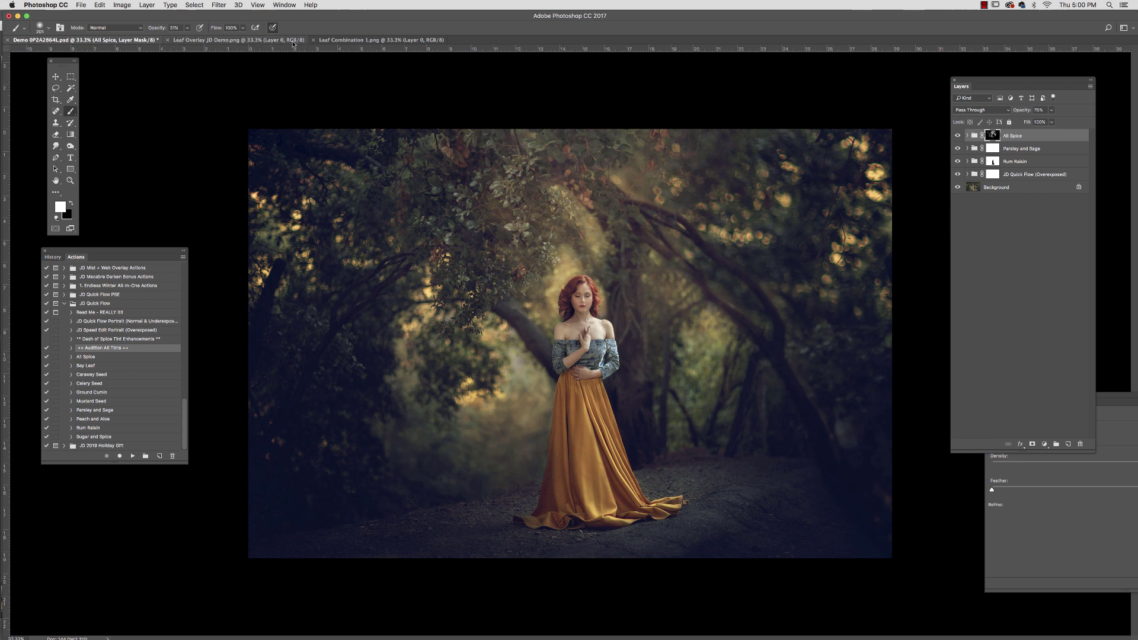
Copy all the leaves from Leaf Combination 1.png, paste them over the portrait, and toggle the new layer's visibility to compare.
left_click(360, 41)
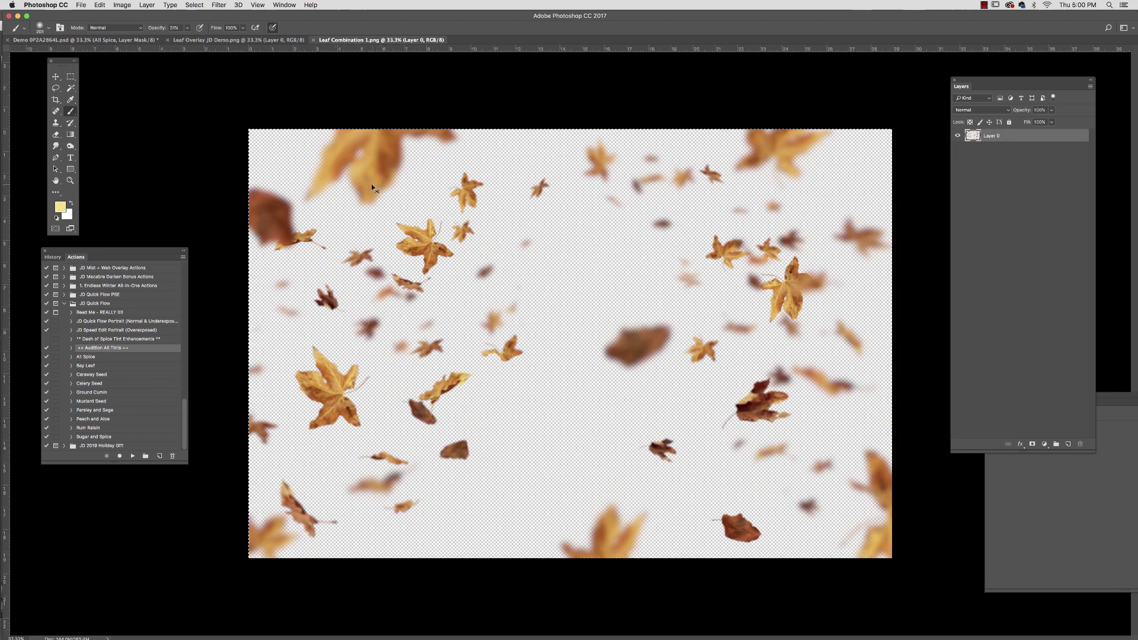
key("super+a")
key("super+c")
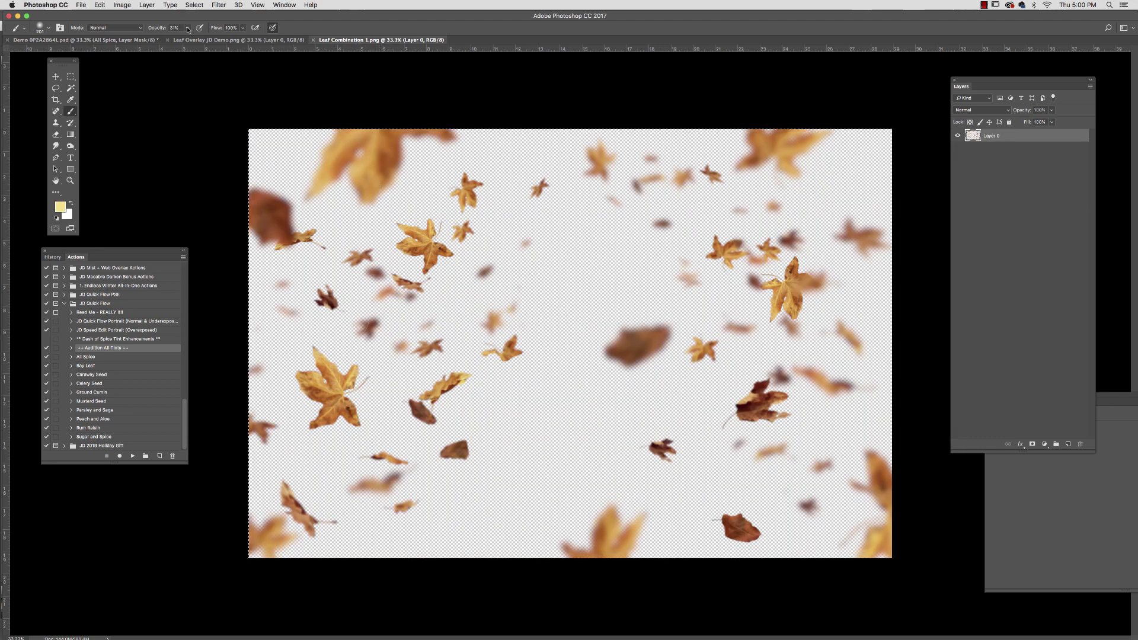
left_click(121, 40)
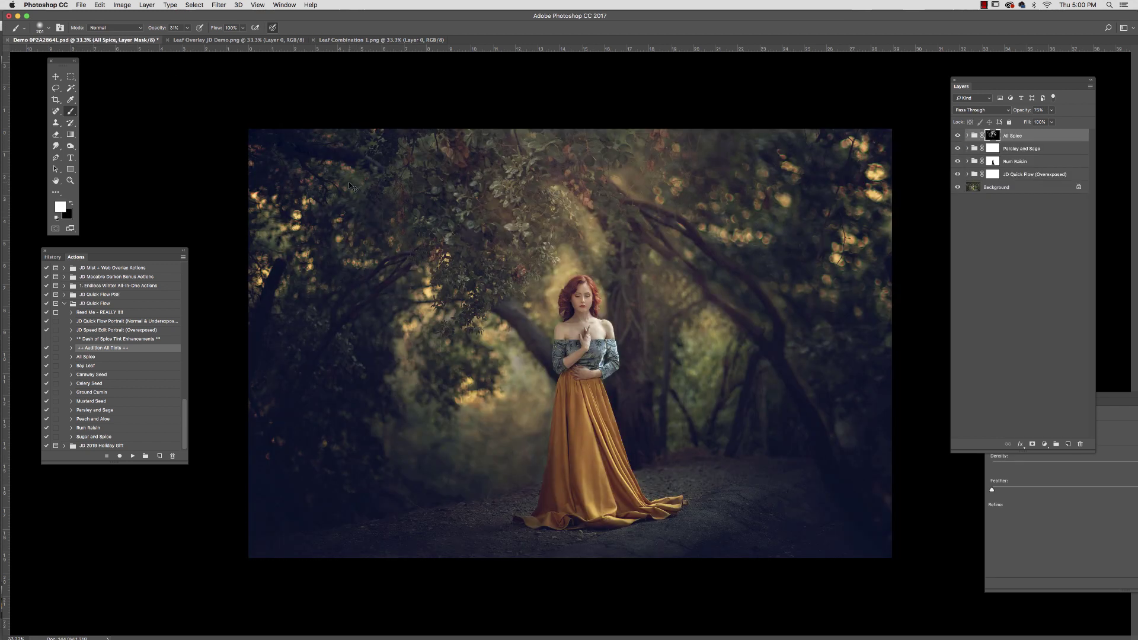
key("super+v")
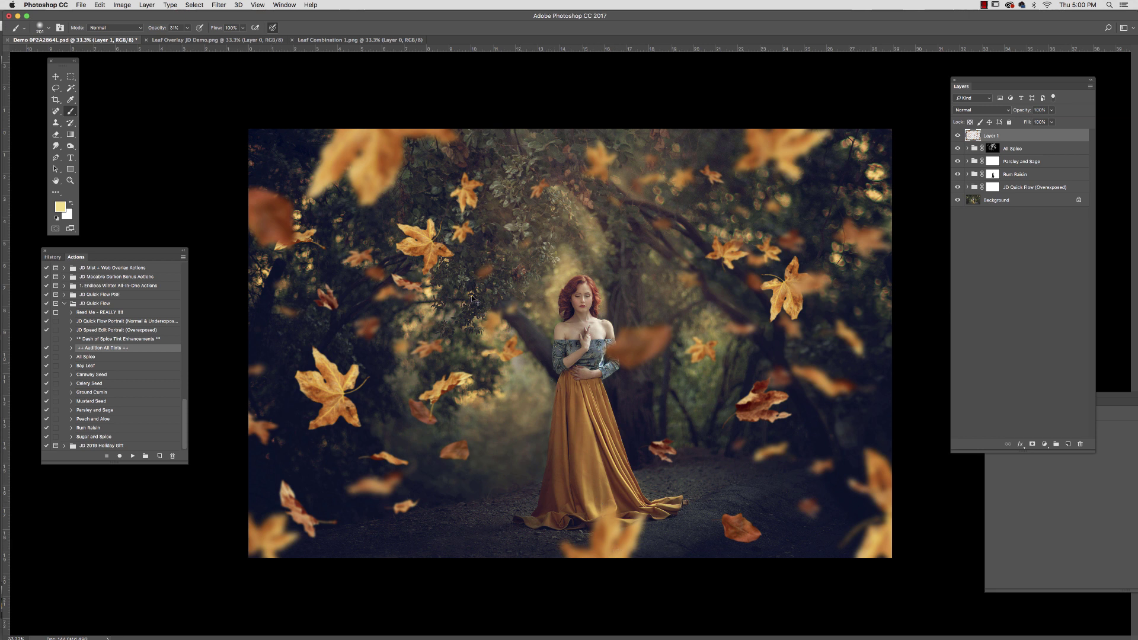
left_click(957, 136)
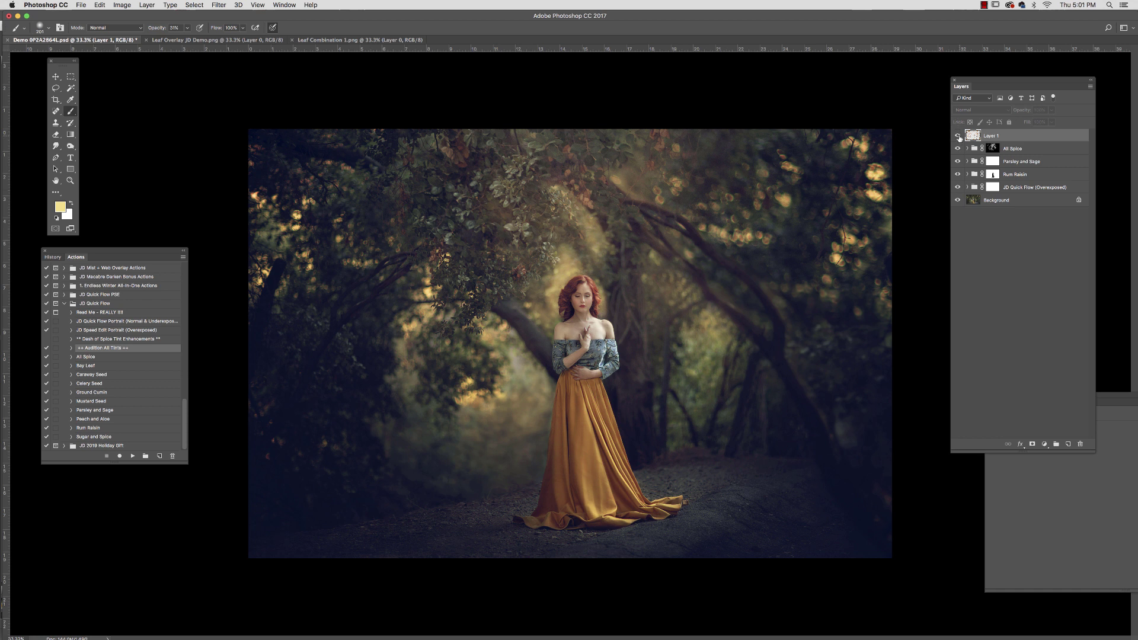
left_click(957, 135)
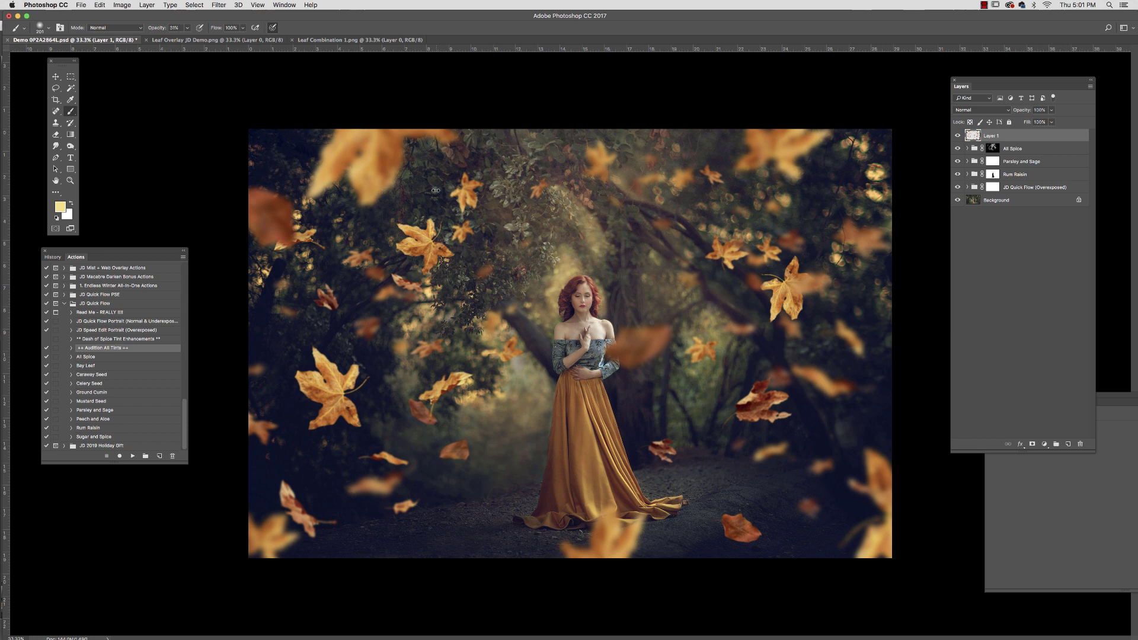
Lasso the small leaf in the upper left part of the photo, scale it down, and place it beside the skirt.
left_click(55, 88)
mouse_move(461, 170)
left_mouse_down()
mouse_move(450, 217)
mouse_move(474, 223)
mouse_move(494, 178)
mouse_move(481, 161)
mouse_move(478, 197)
mouse_move(549, 372)
mouse_move(548, 415)
mouse_move(514, 431)
mouse_move(499, 417)
mouse_move(507, 428)
left_mouse_up()
left_click(56, 76)
key("super+t")
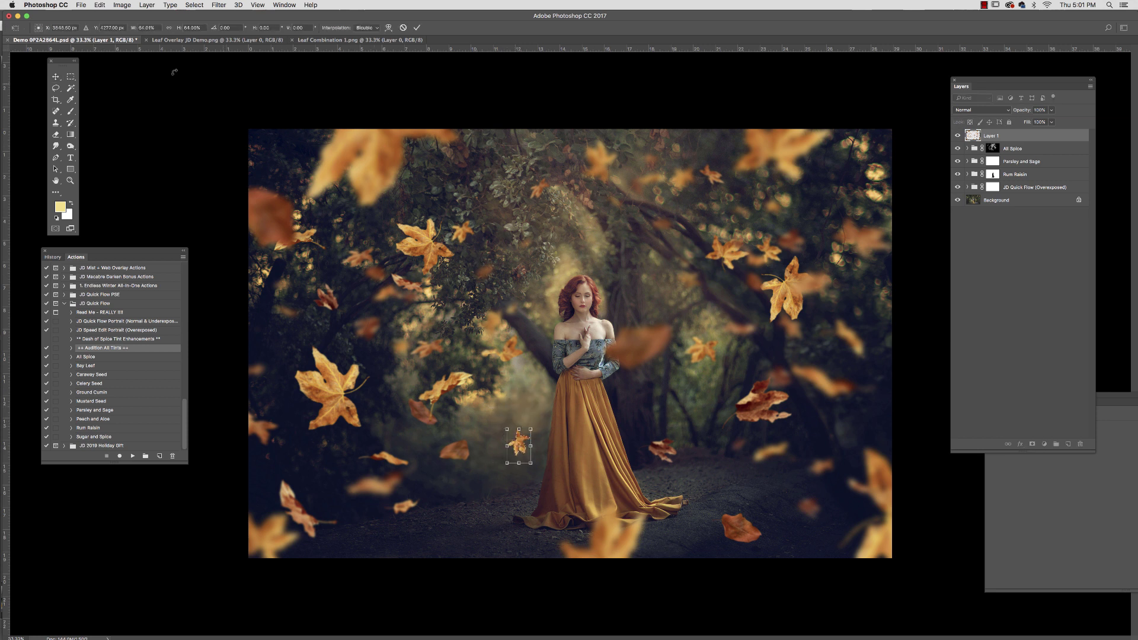
left_click(56, 88)
left_click(655, 206)
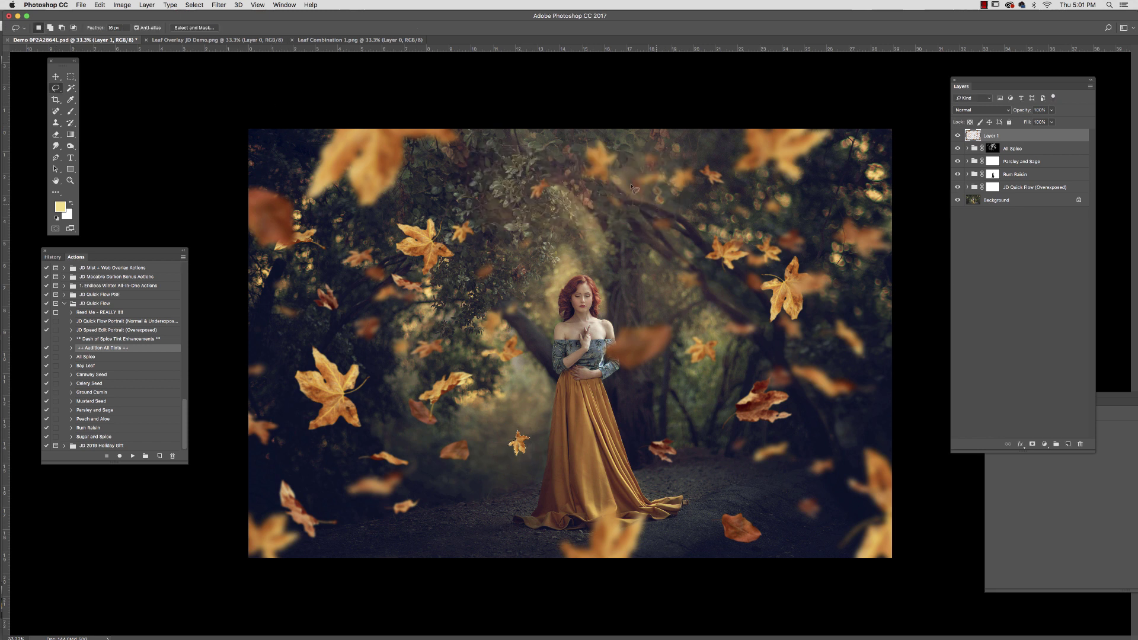
Cut the large blurred leaf at the photo's top edge onto its own layer, then rotate and place it in the lower-left corner.
mouse_move(315, 140)
left_mouse_down()
mouse_move(303, 200)
mouse_move(316, 227)
mouse_move(388, 211)
mouse_move(444, 176)
mouse_move(481, 90)
mouse_move(465, 57)
mouse_move(431, 110)
left_mouse_up()
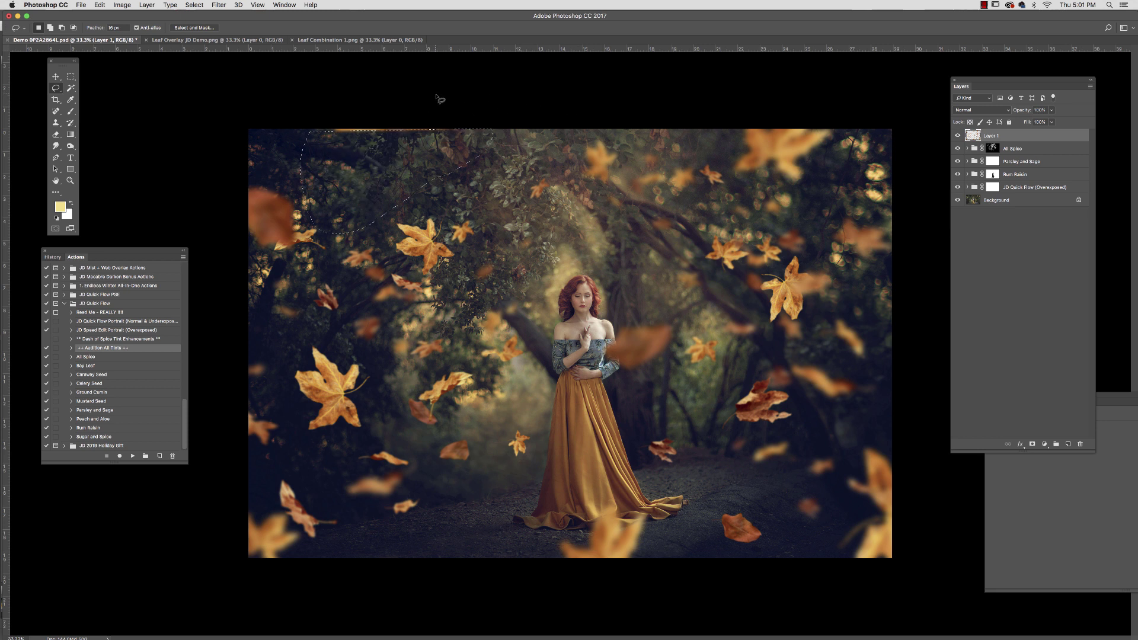
key("super+z")
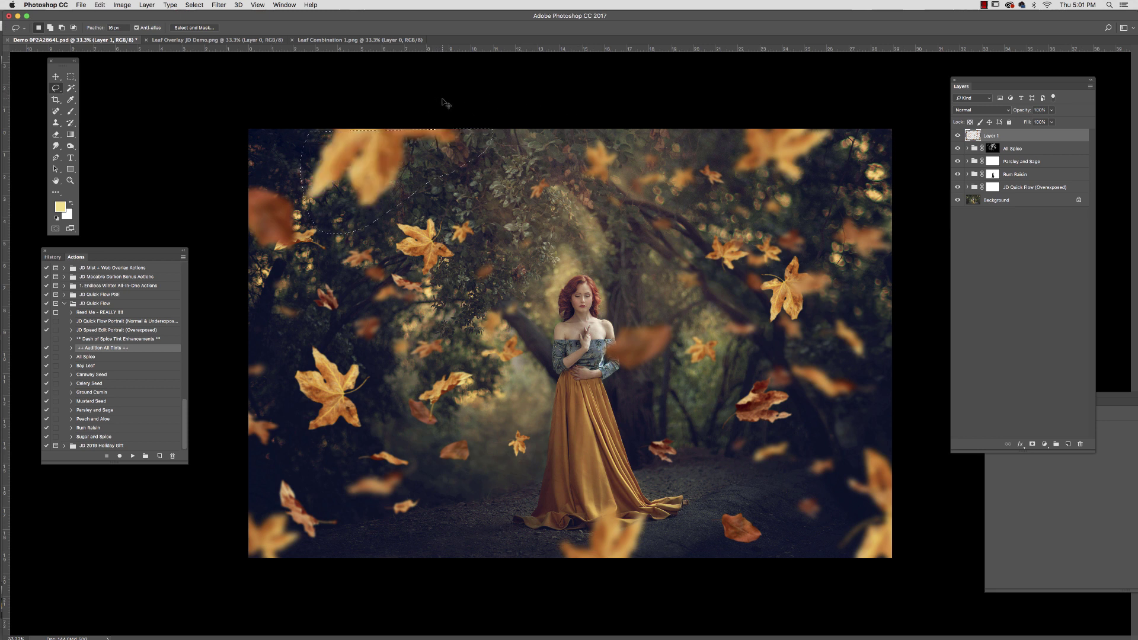
key("super+x")
key("super+v")
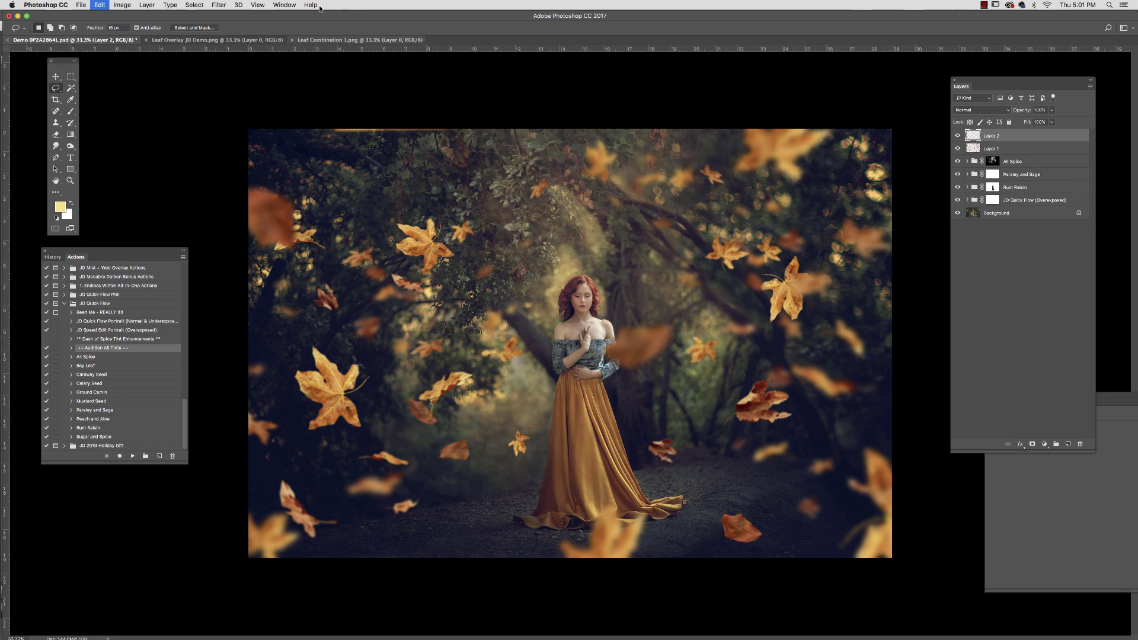
key("v")
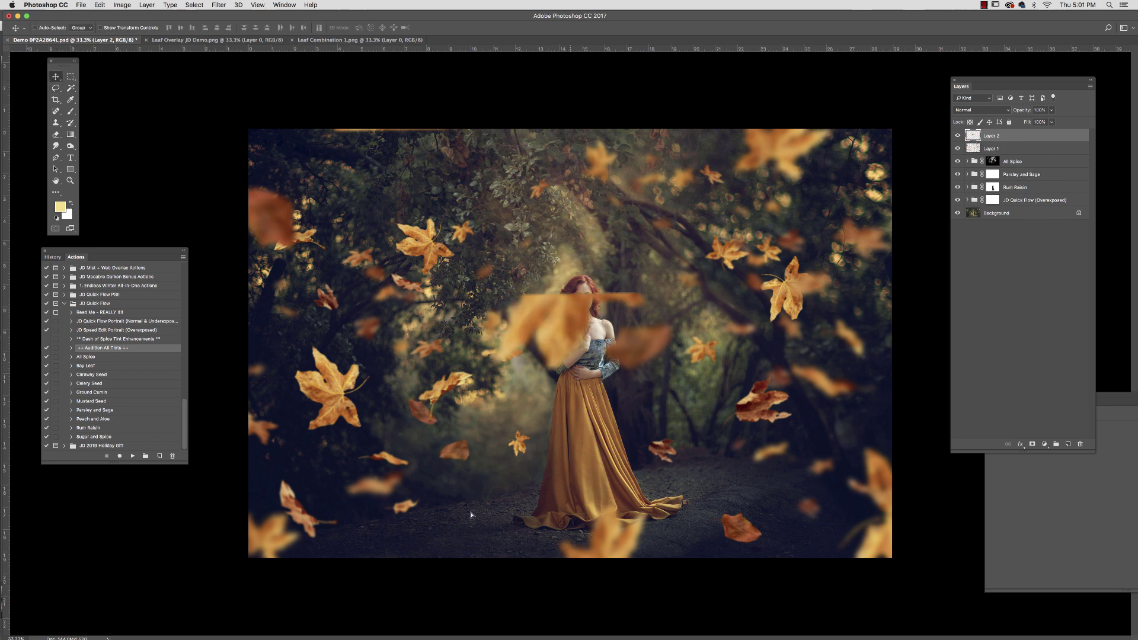
left_click_drag(471, 514, 471, 513)
key("super+t")
left_click_drag(568, 471, 364, 522)
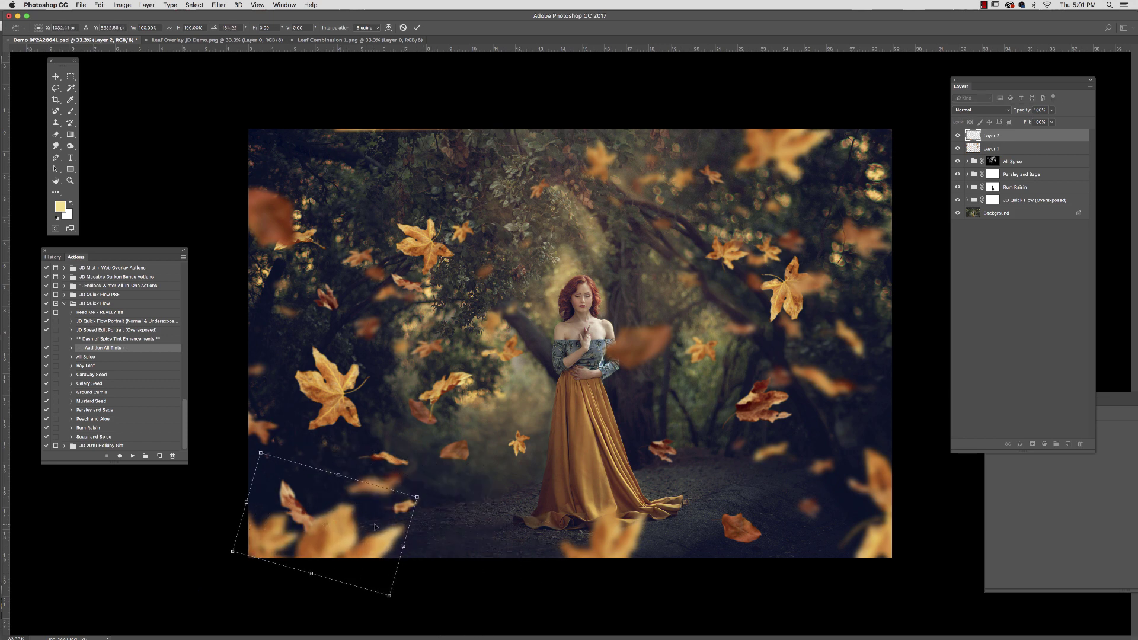
key("Return")
Hide Layer 1 and Layer 2 and paste a fresh copy of the Leaf Combination 1.png leaves into the portrait.
left_click(957, 135)
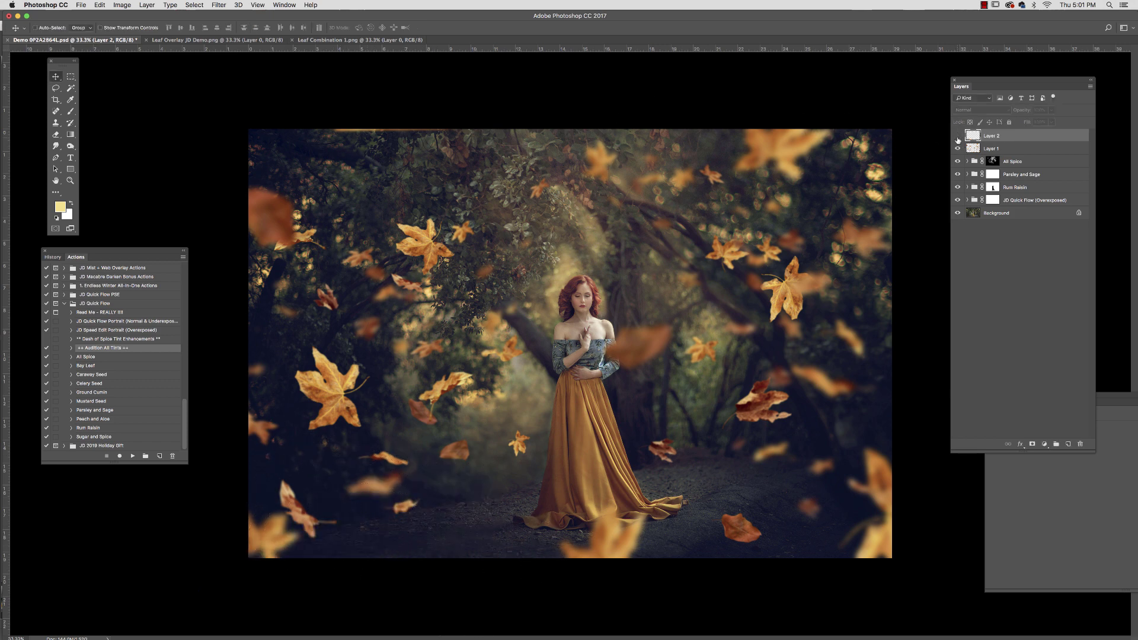
left_click(956, 149)
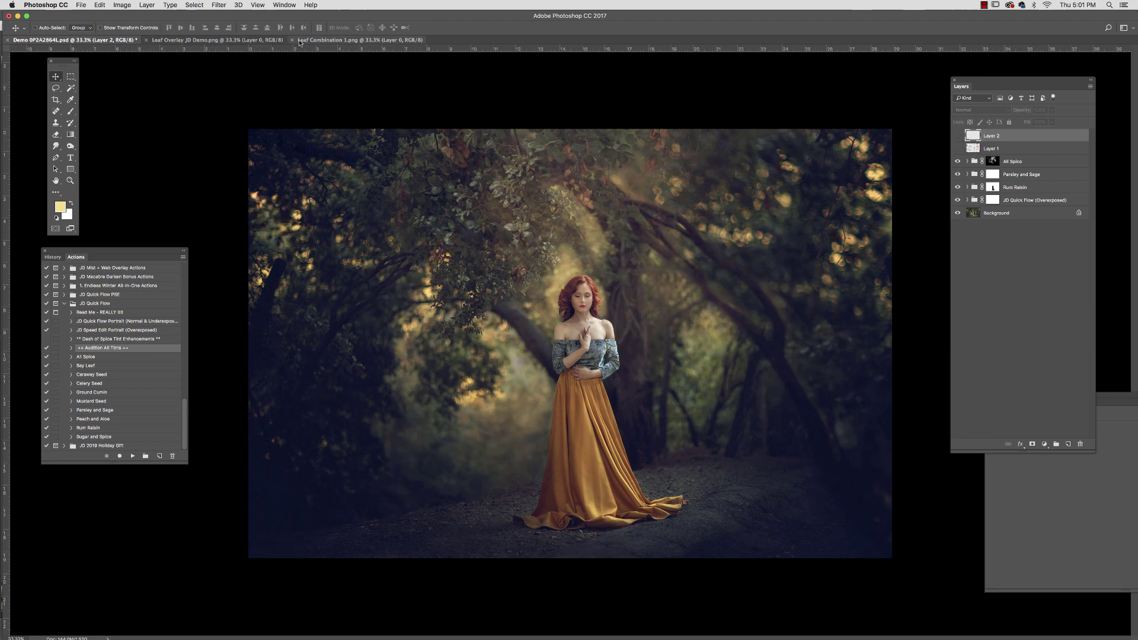
left_click(309, 40)
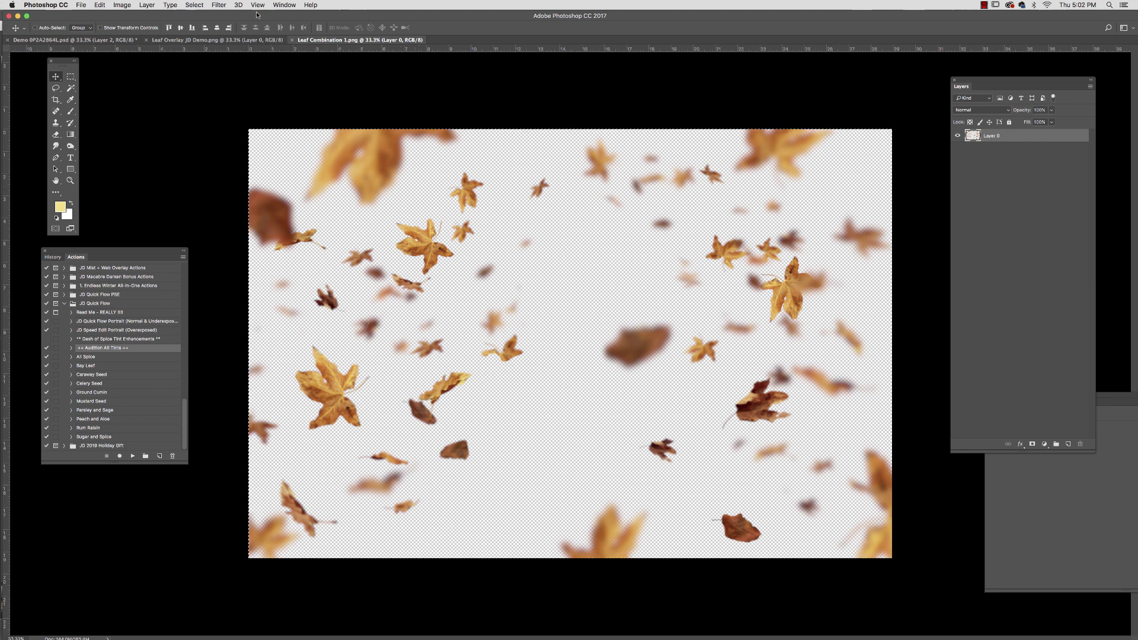
left_click(72, 40)
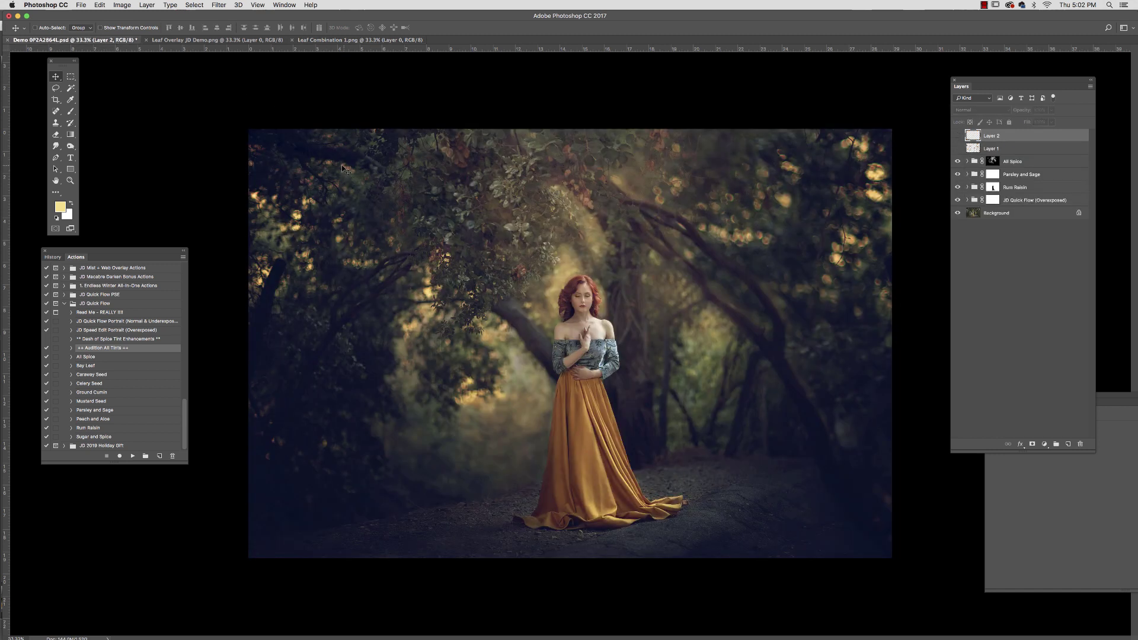
key("cmd+v")
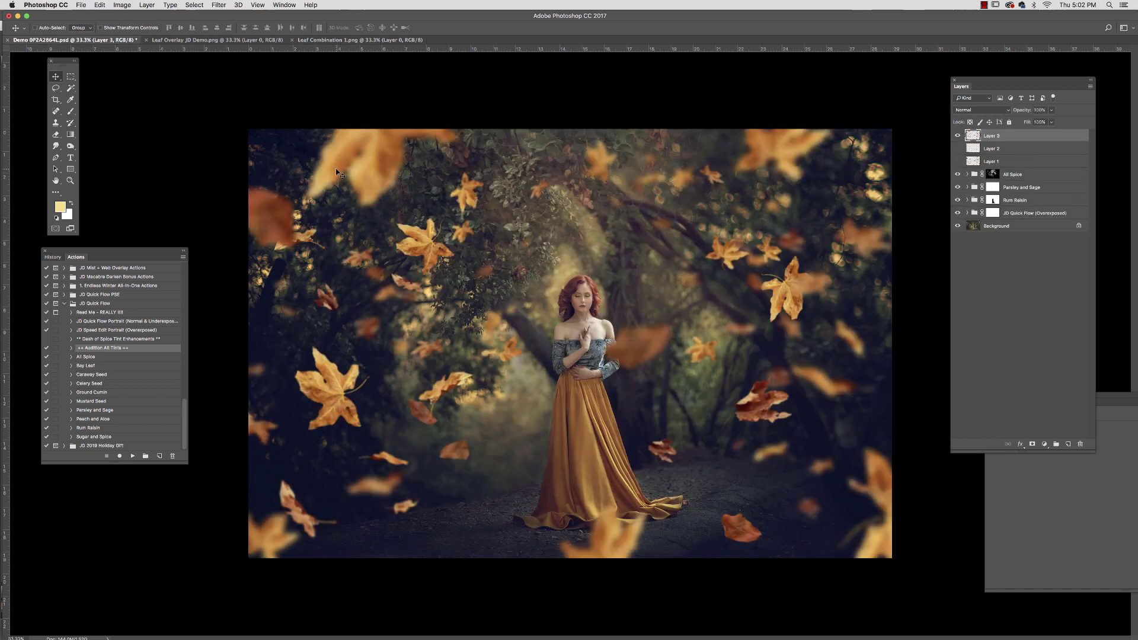
Select and copy the entire leaf image in Leaf Overlay JD Demo.png.
left_click(251, 40)
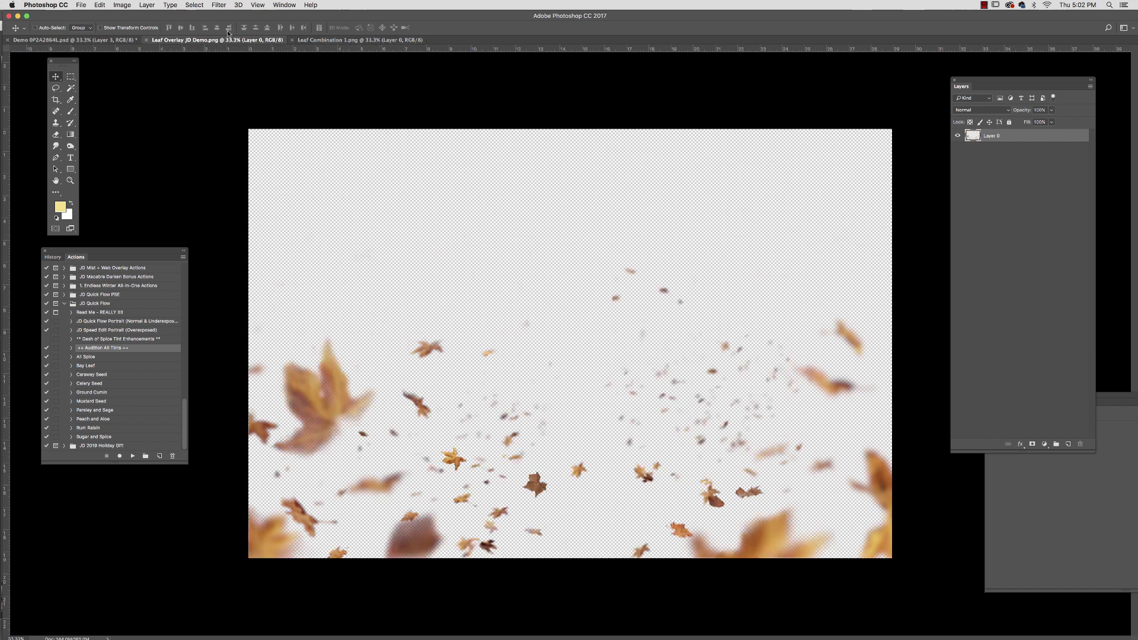
left_click(69, 76)
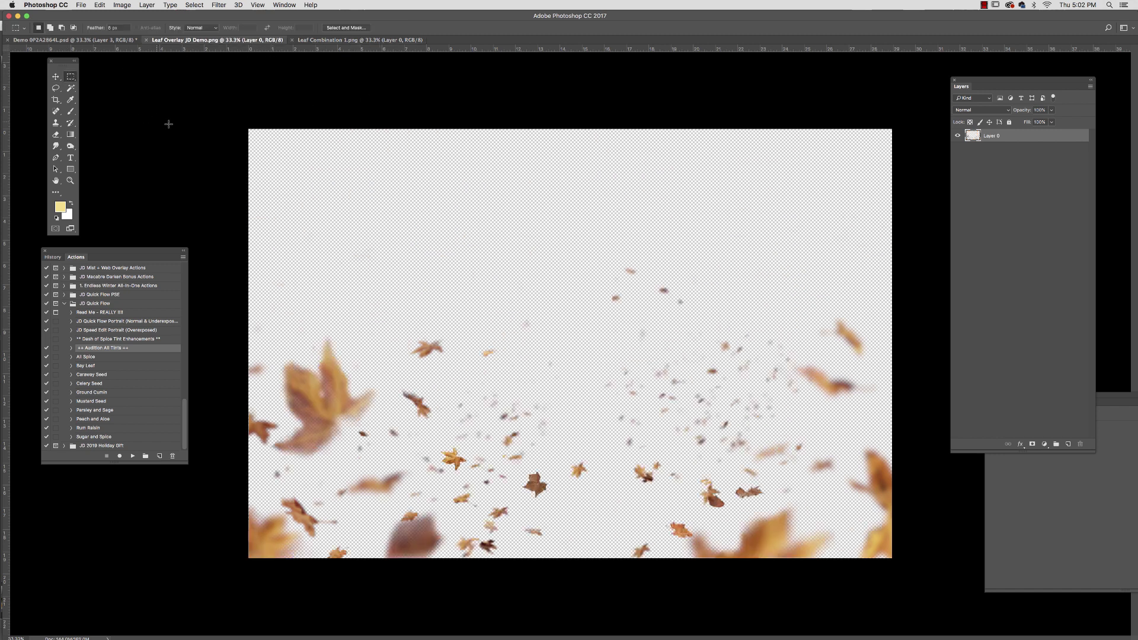
left_click_drag(168, 124, 152, 117)
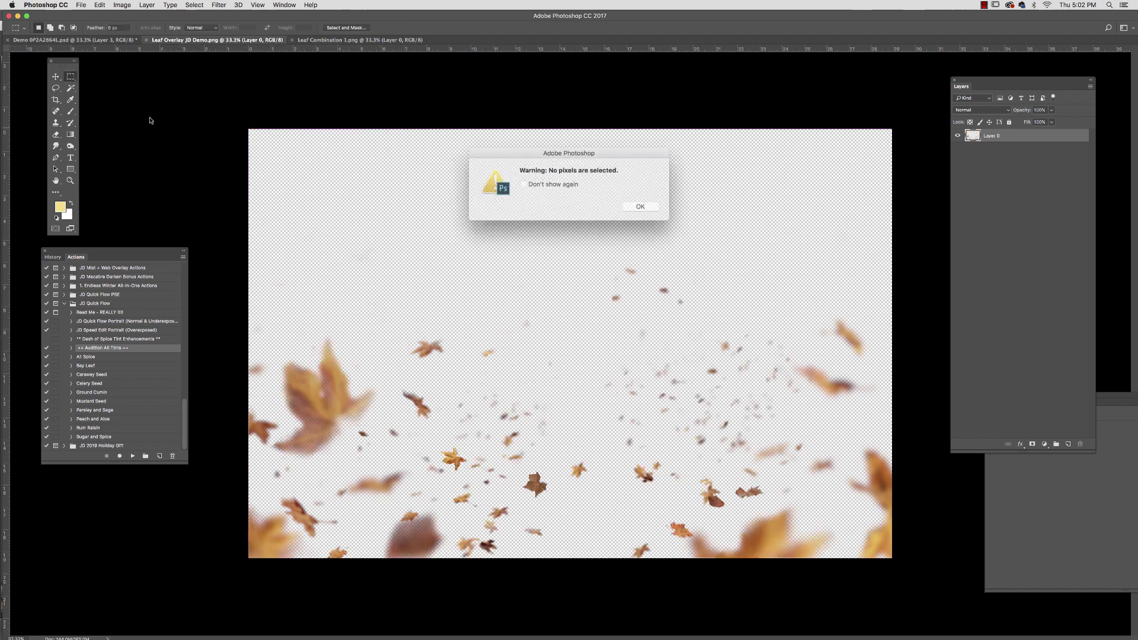
left_click(638, 207)
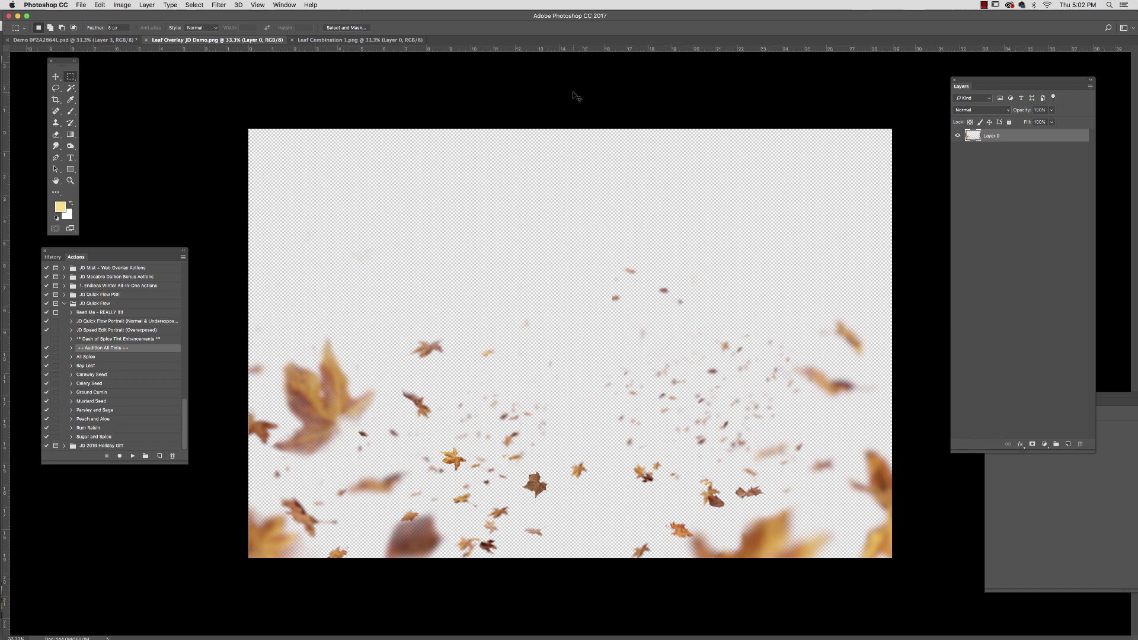
key("super+a")
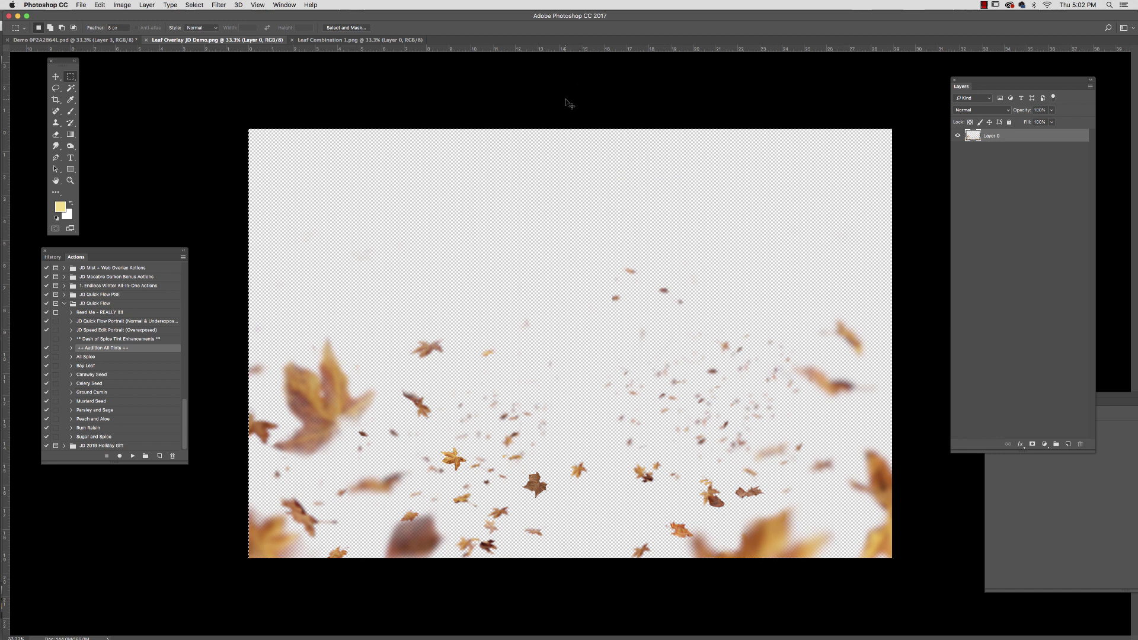
key("super+c")
Hide Layer 3 in the portrait, paste the copied leaf overlay, and move it down to meet the photo's bottom edge.
left_click(100, 41)
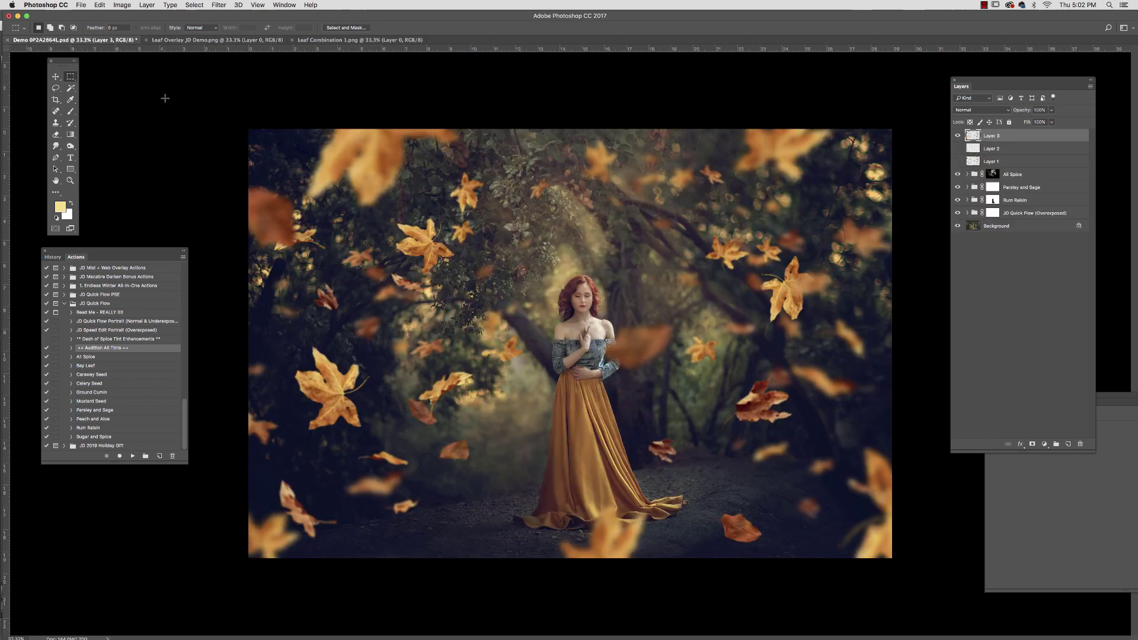
left_click(957, 136)
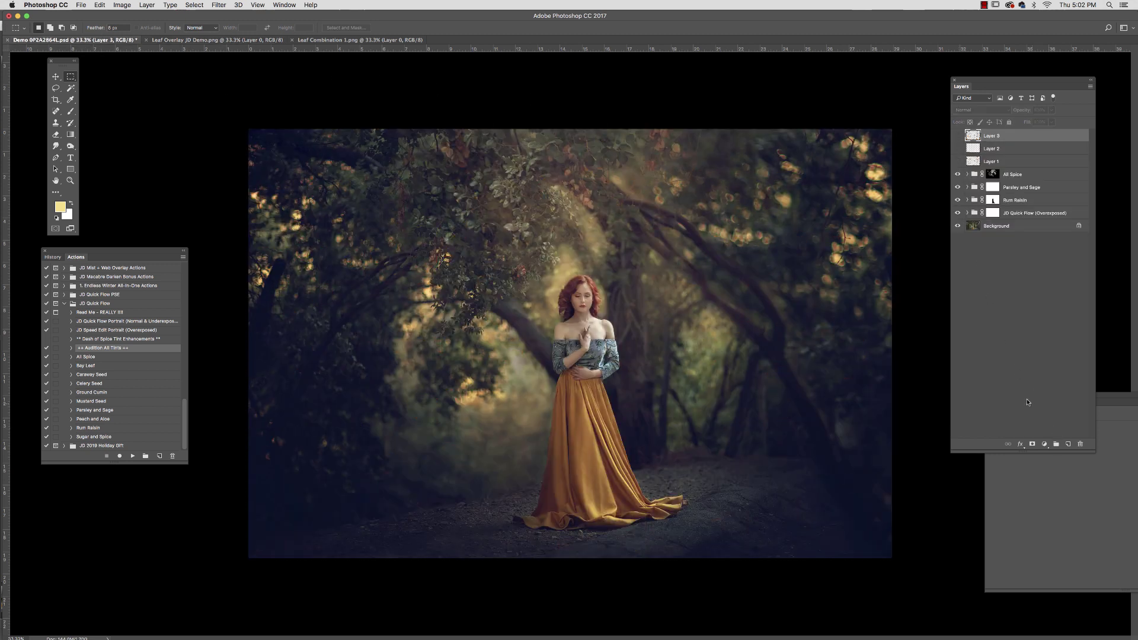
key("super+v")
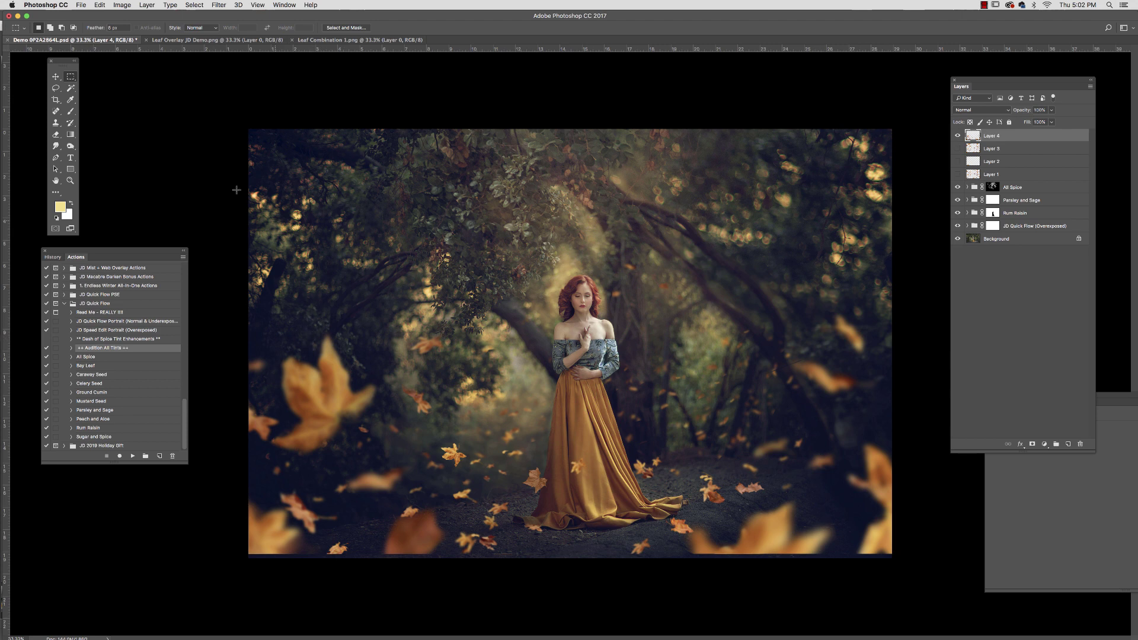
left_click(55, 78)
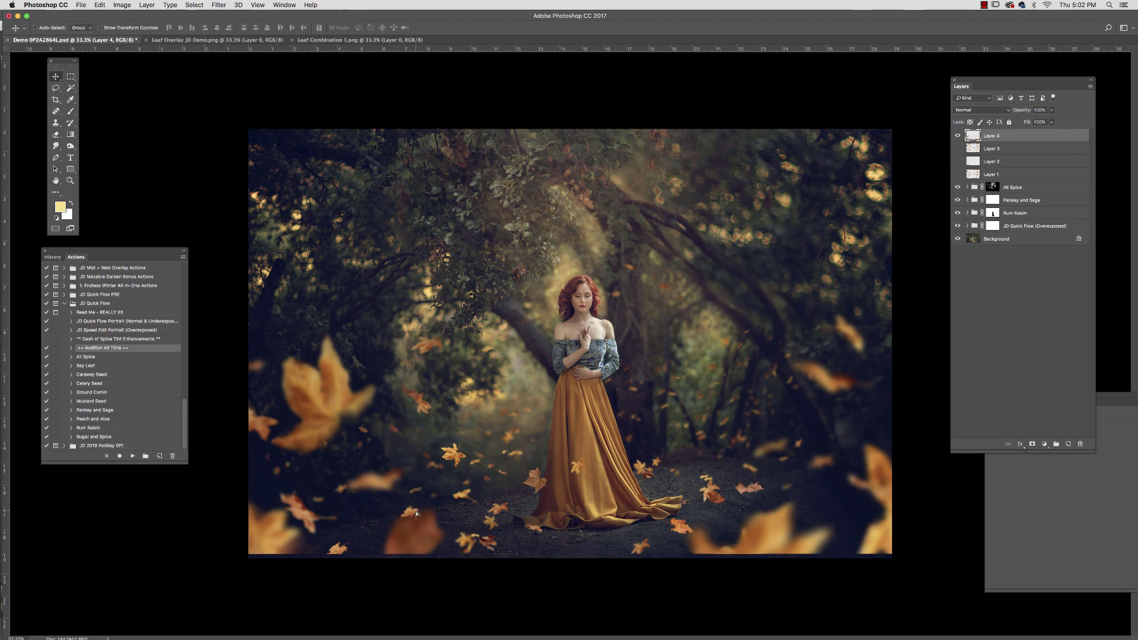
left_click_drag(416, 514, 416, 516)
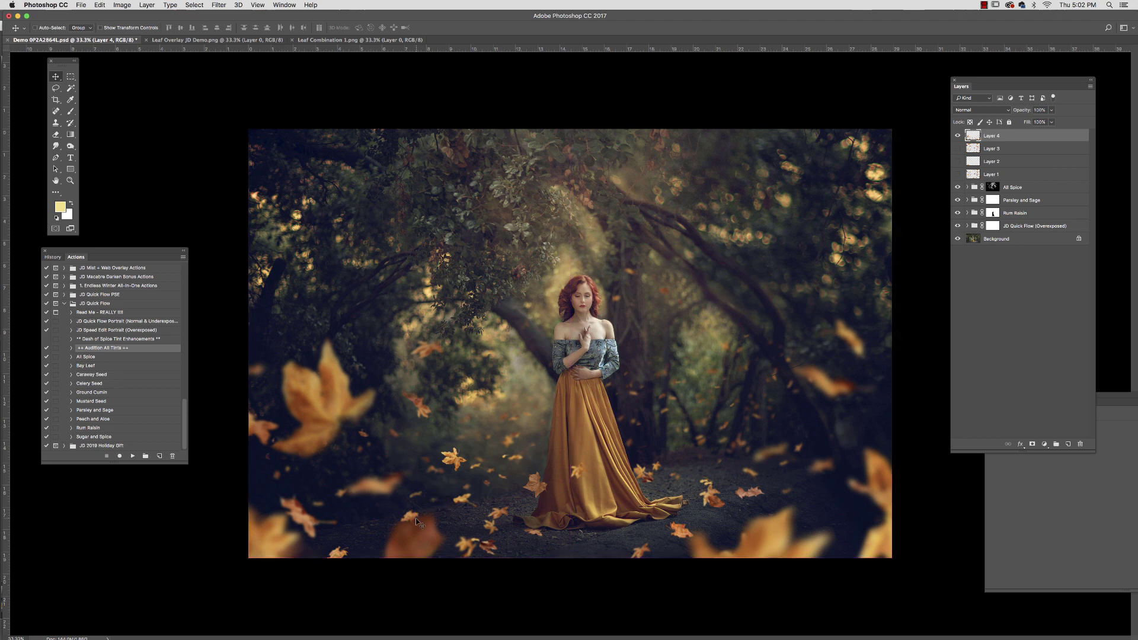
Toggle Layer 4 and Layer 3 to compare the two leaf overlays, ending with only Layer 4's leaves shown.
left_click(957, 138)
left_click(957, 140)
left_click(957, 137)
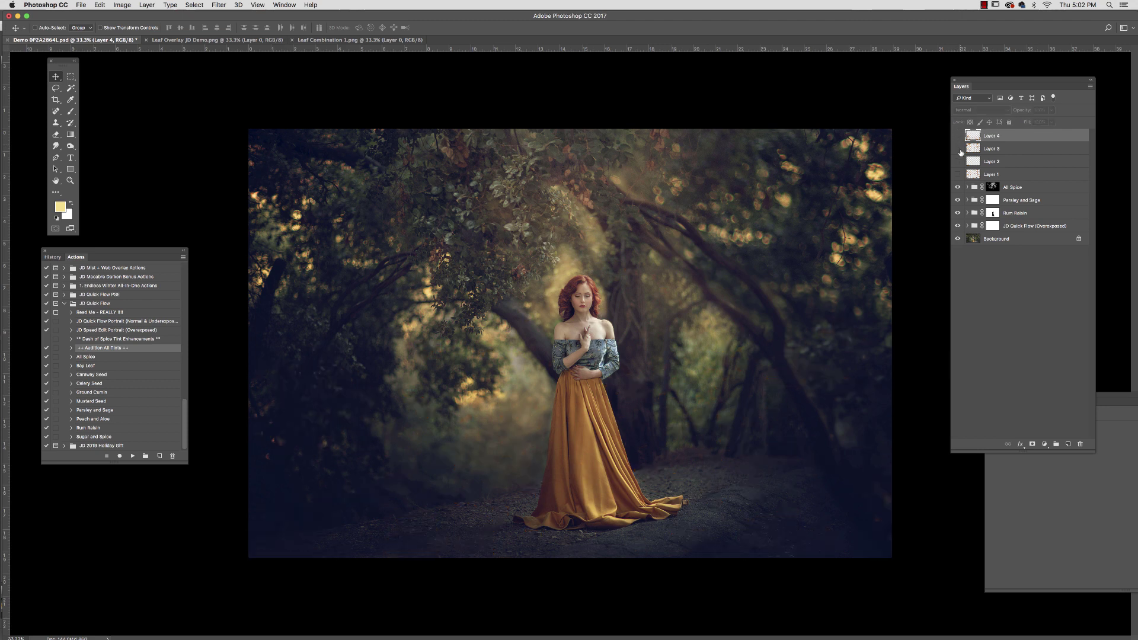
left_click(957, 149)
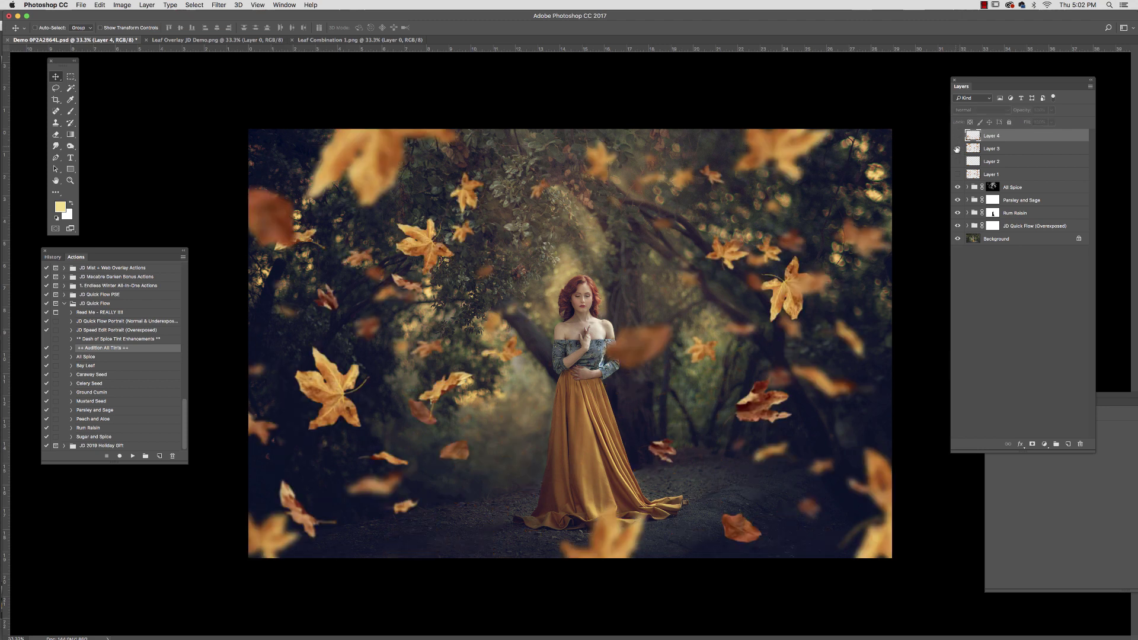
left_click(957, 149)
left_click(957, 136)
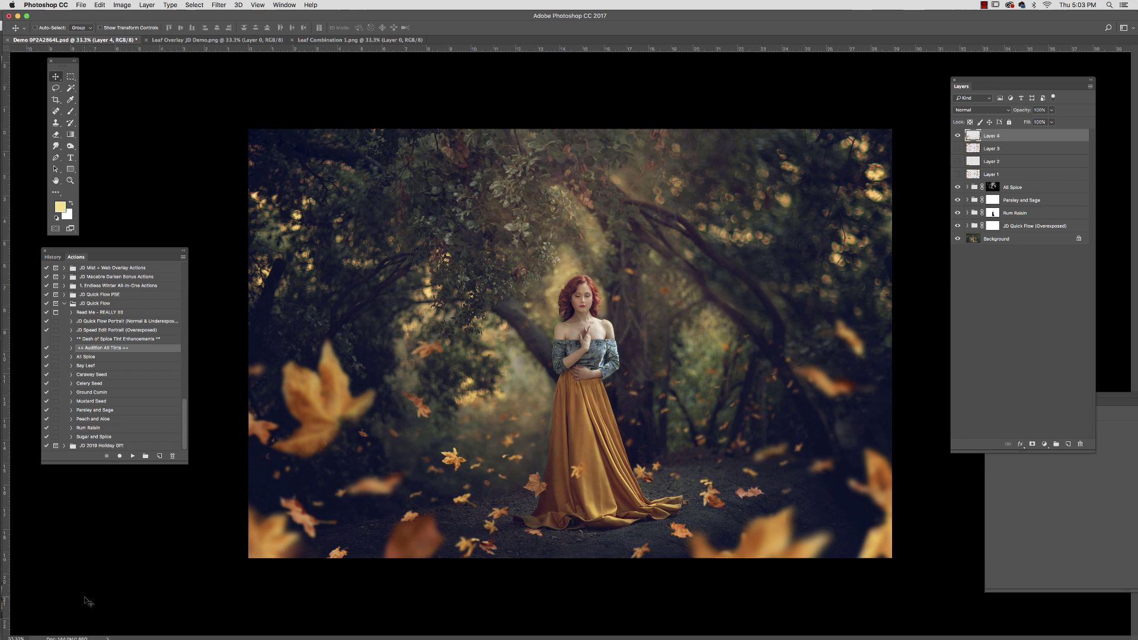
Delete all the hidden leaf layers from the portrait, keeping only Layer 4's leaves.
left_click(1091, 85)
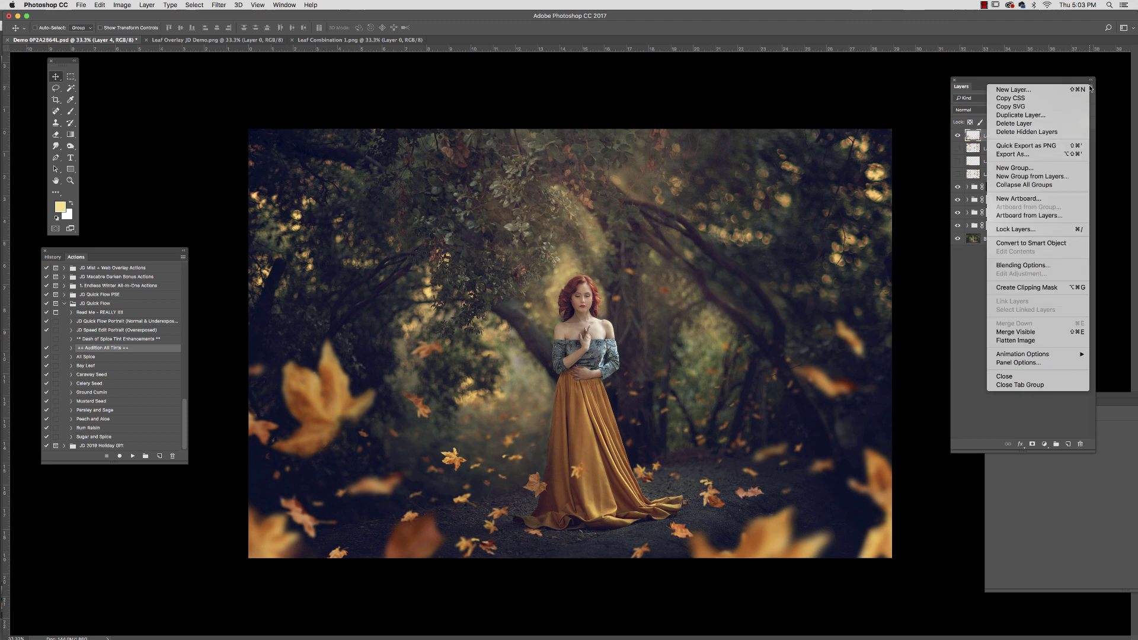
left_click(1044, 131)
left_click(637, 208)
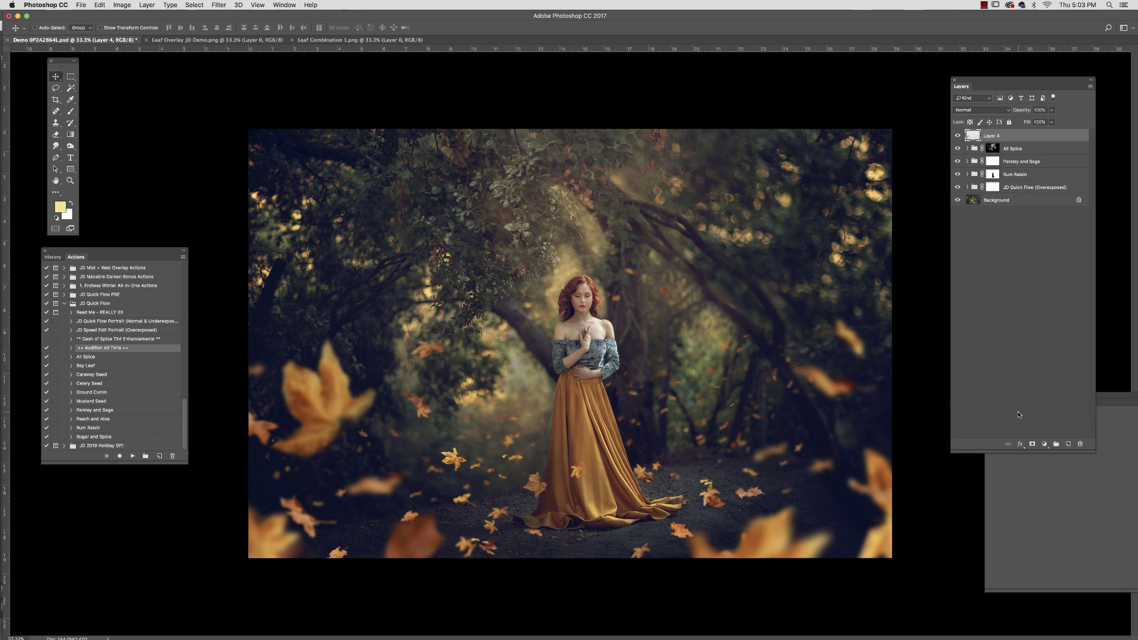
Add a Levels adjustment layer above Layer 4 and move its highlight input slider slightly inward to brighten the image.
left_click(1045, 445)
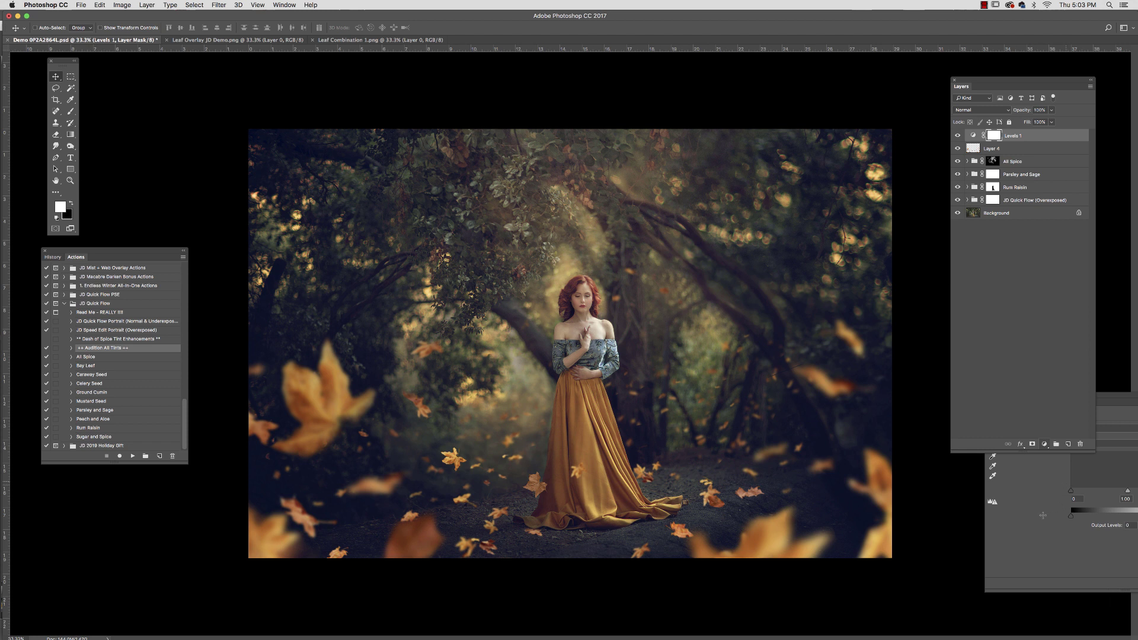
left_click_drag(1097, 396, 962, 343)
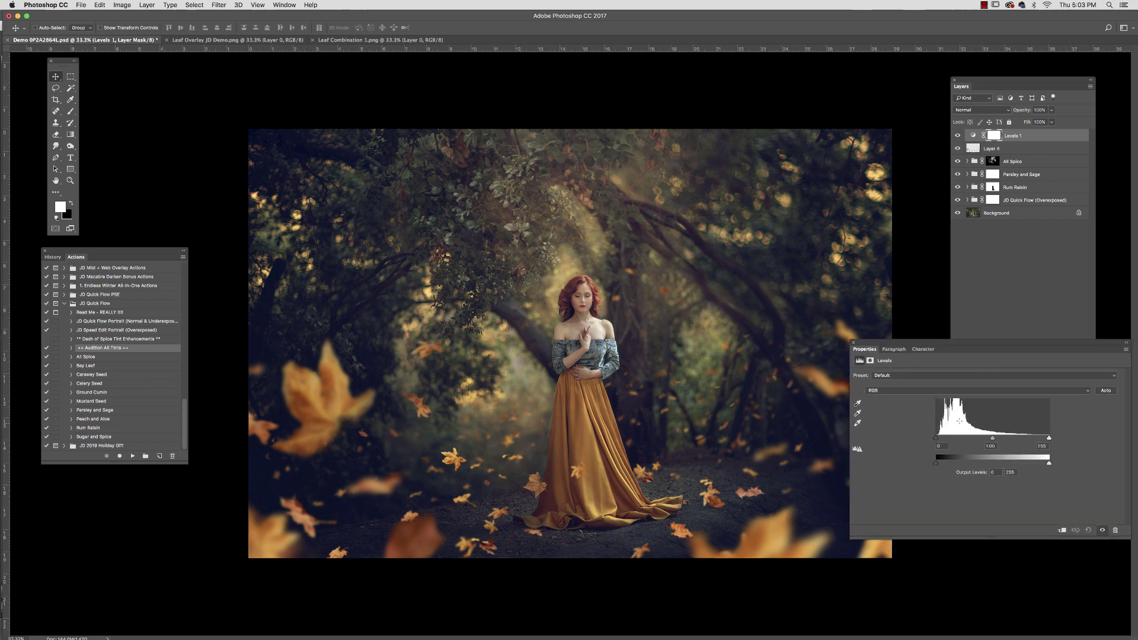
left_click_drag(1050, 437, 988, 442)
left_click_drag(1047, 441, 1045, 442)
left_click(958, 137)
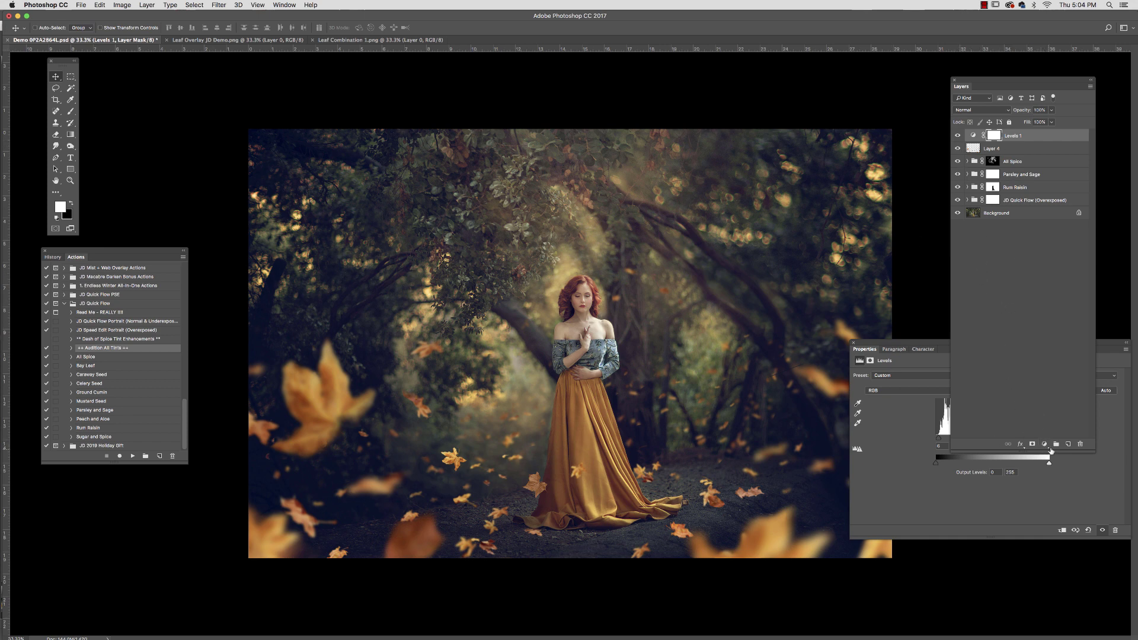
Add a Hue/Saturation adjustment layer above Levels 1 and raise its Saturation slightly.
left_click(1044, 444)
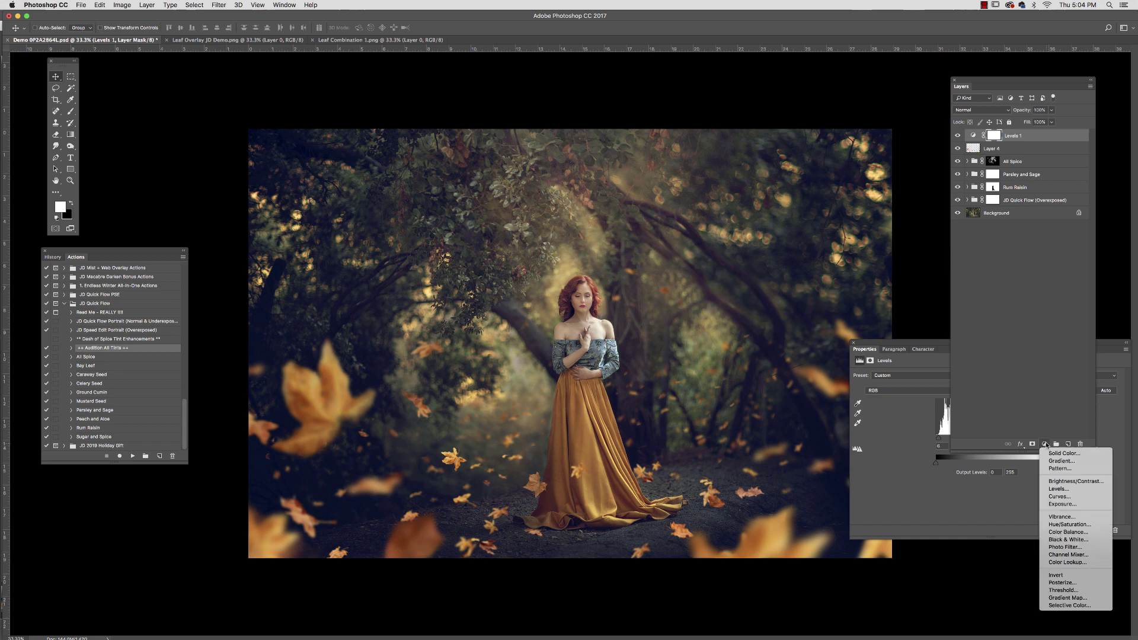
left_click(1069, 524)
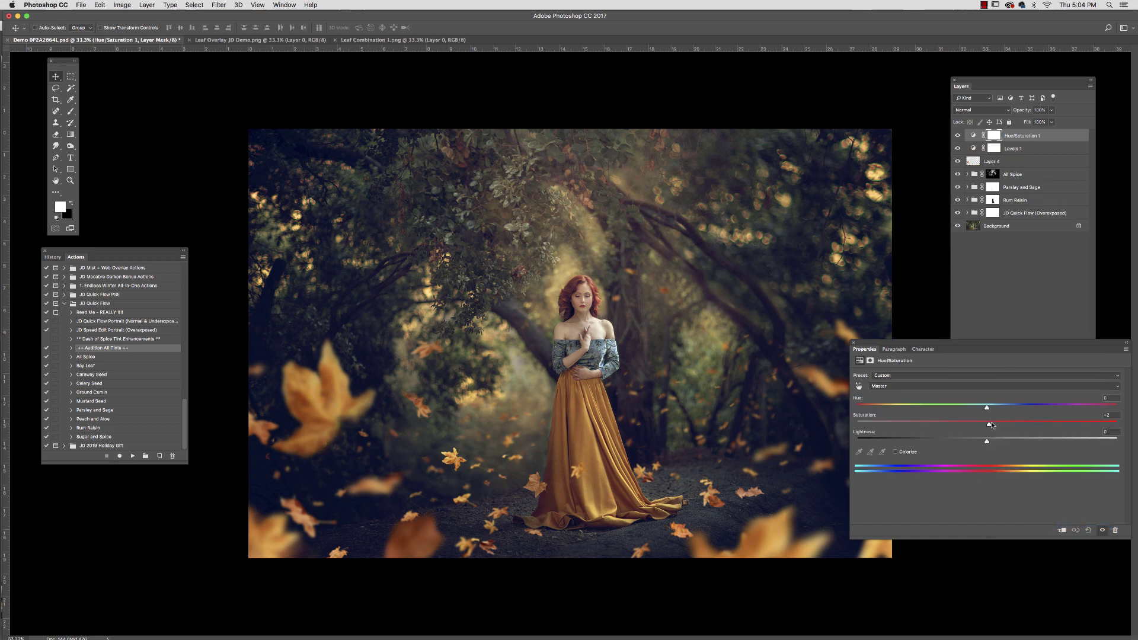
left_click_drag(997, 422, 969, 429)
left_click_drag(961, 426, 1000, 423)
Fill the Hue/Saturation layer mask with black and brush white over the woman's hair to limit the saturation boost to it.
left_click(1000, 135)
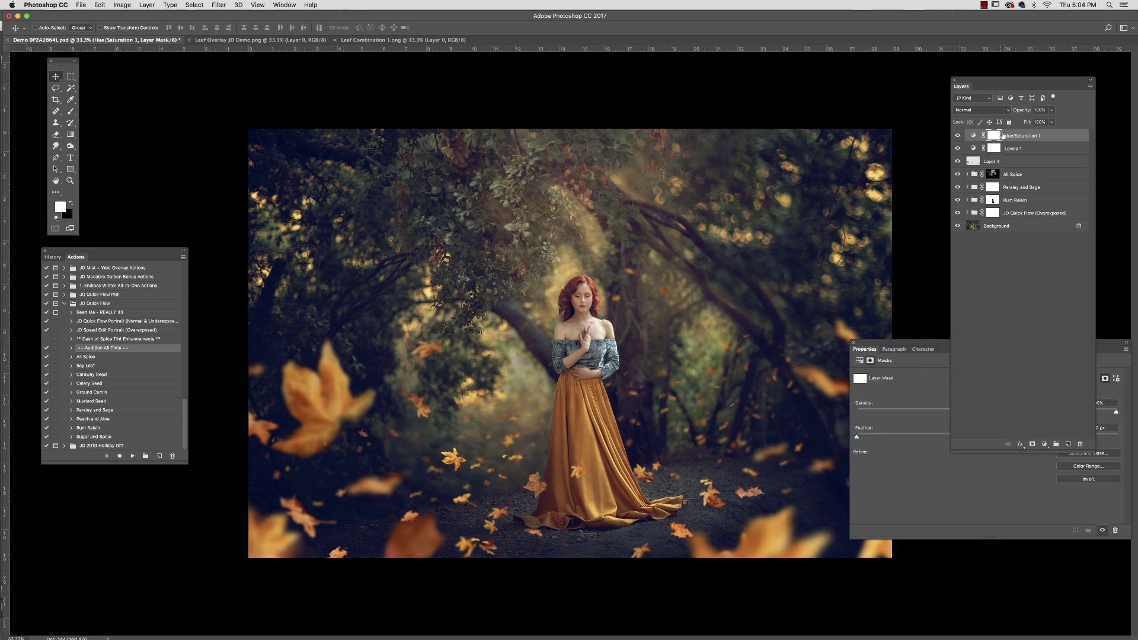
left_click(121, 5)
mouse_move(100, 6)
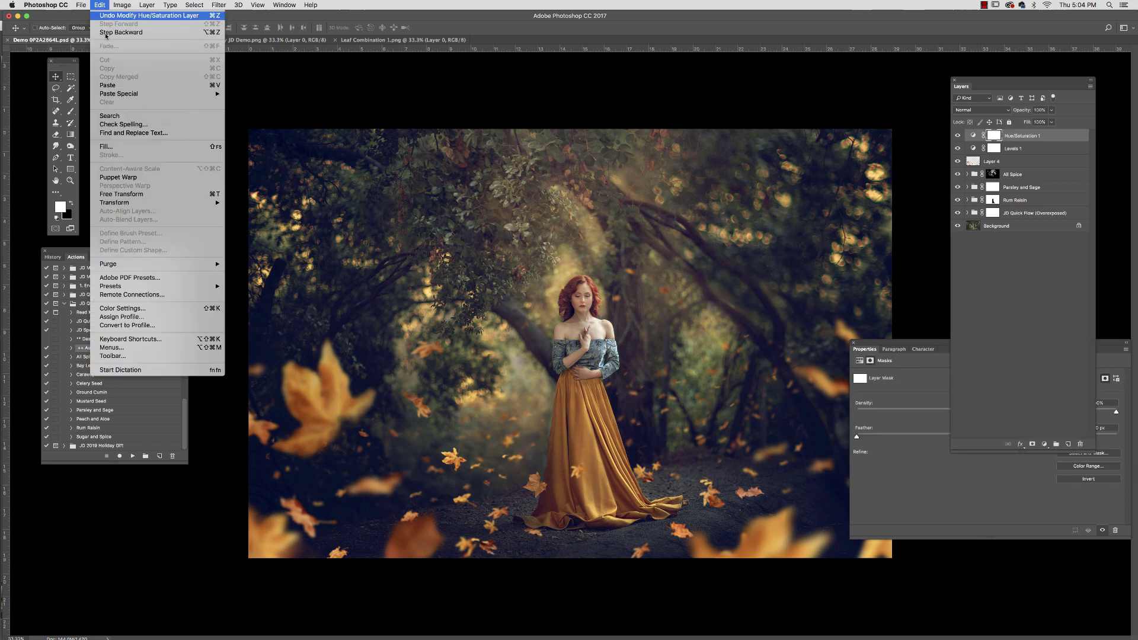
left_click(136, 144)
left_click(444, 410)
key("v")
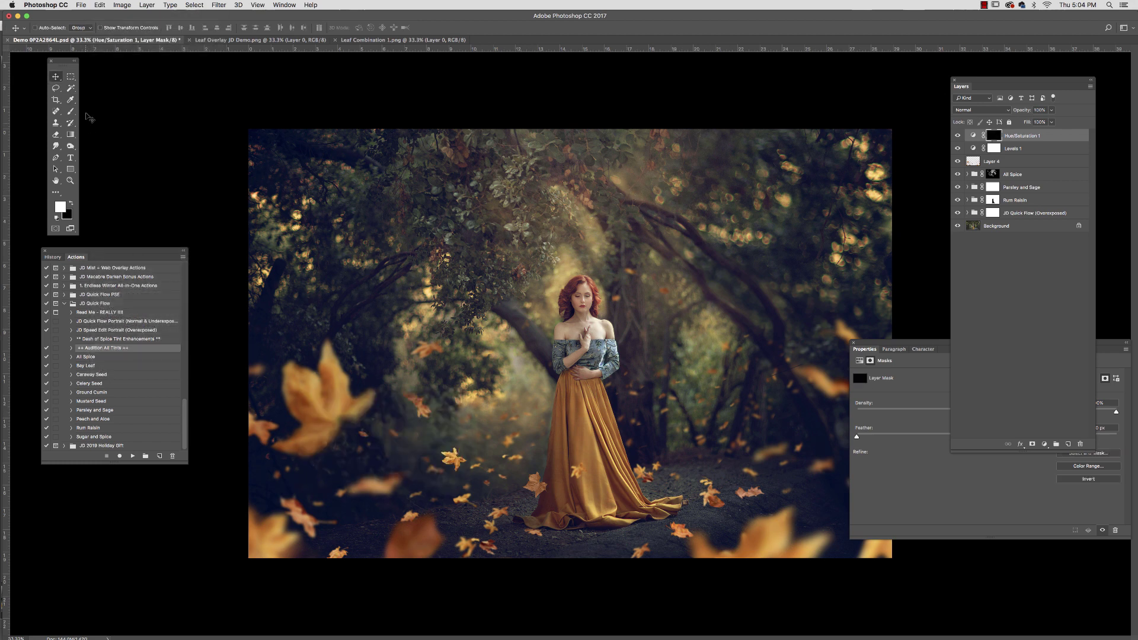
left_click(71, 111)
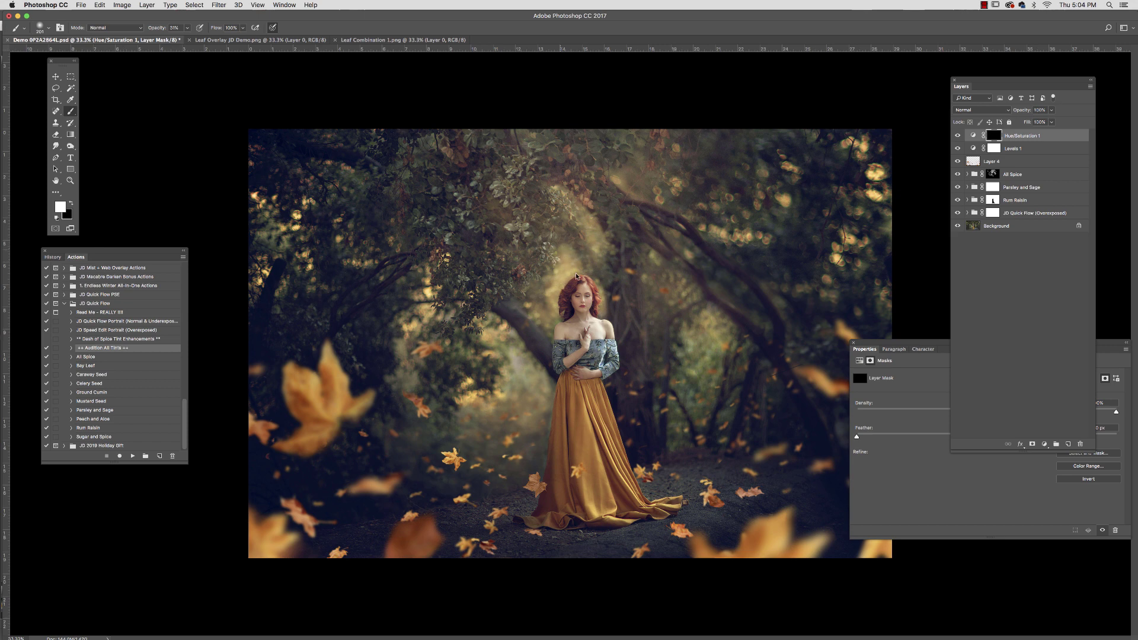
left_click(563, 308)
Select Layer 4 and sample the orange-brown of the large blurred leaf as the foreground colour.
left_click(71, 99)
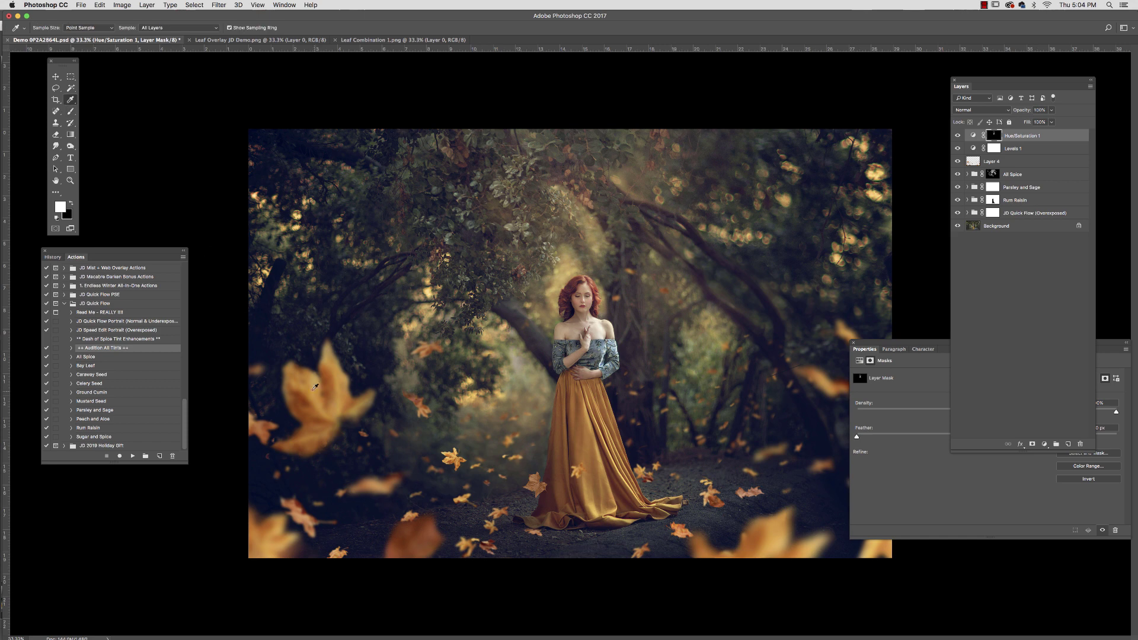
left_click(314, 388)
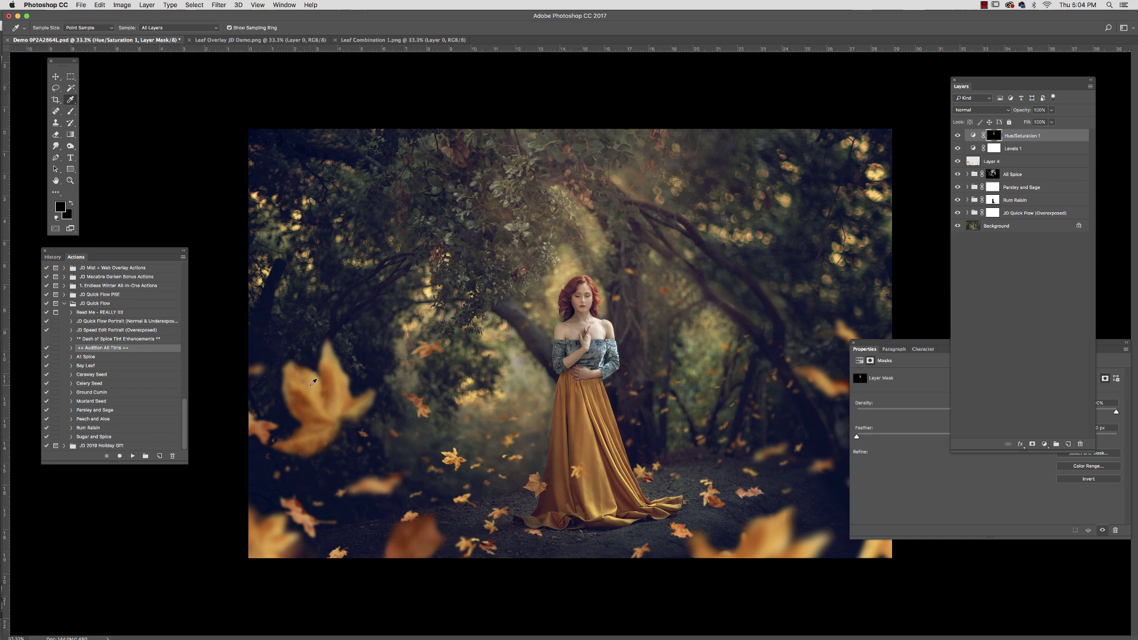
left_click(977, 161)
left_click(342, 384)
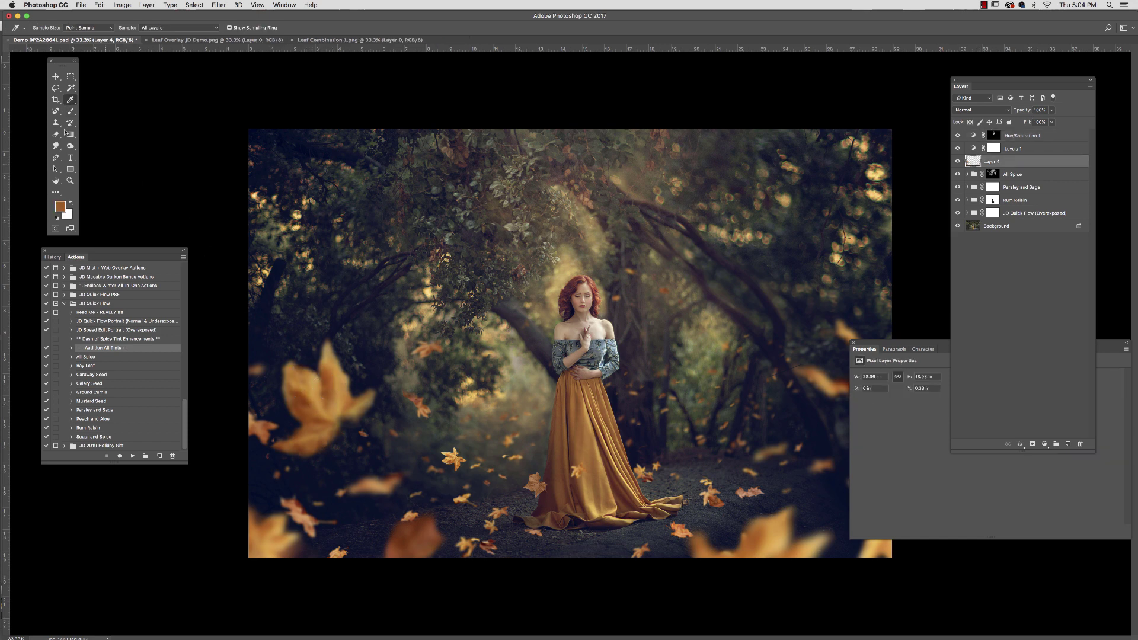
Switch to the Brush tool and reduce the size of its soft tip for painting individual leaves.
left_click(70, 111)
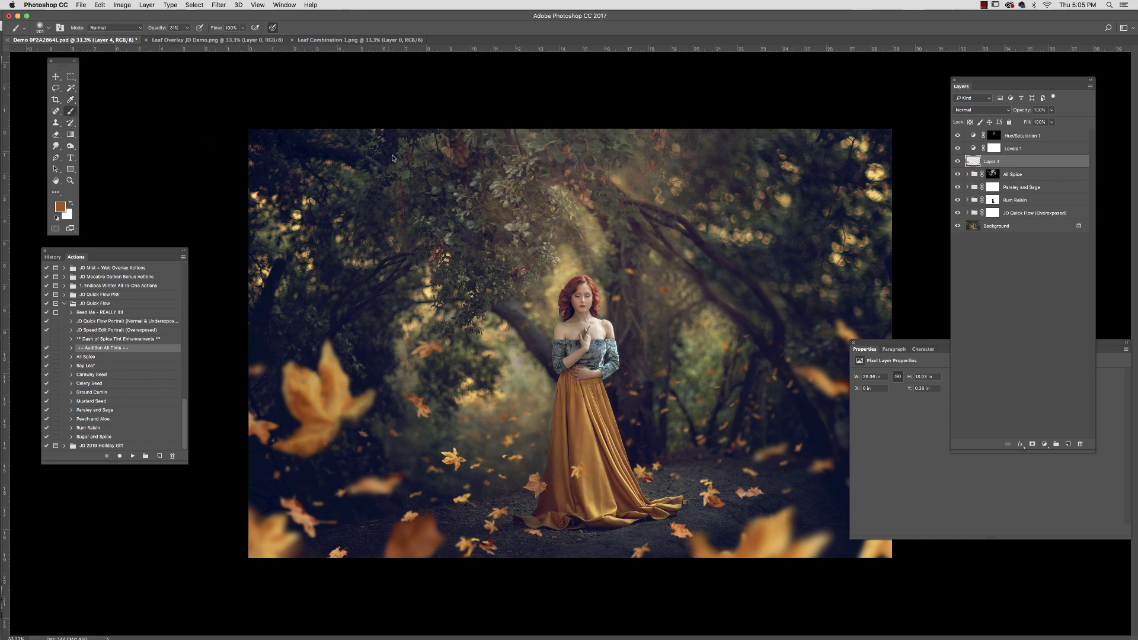
left_click(49, 29)
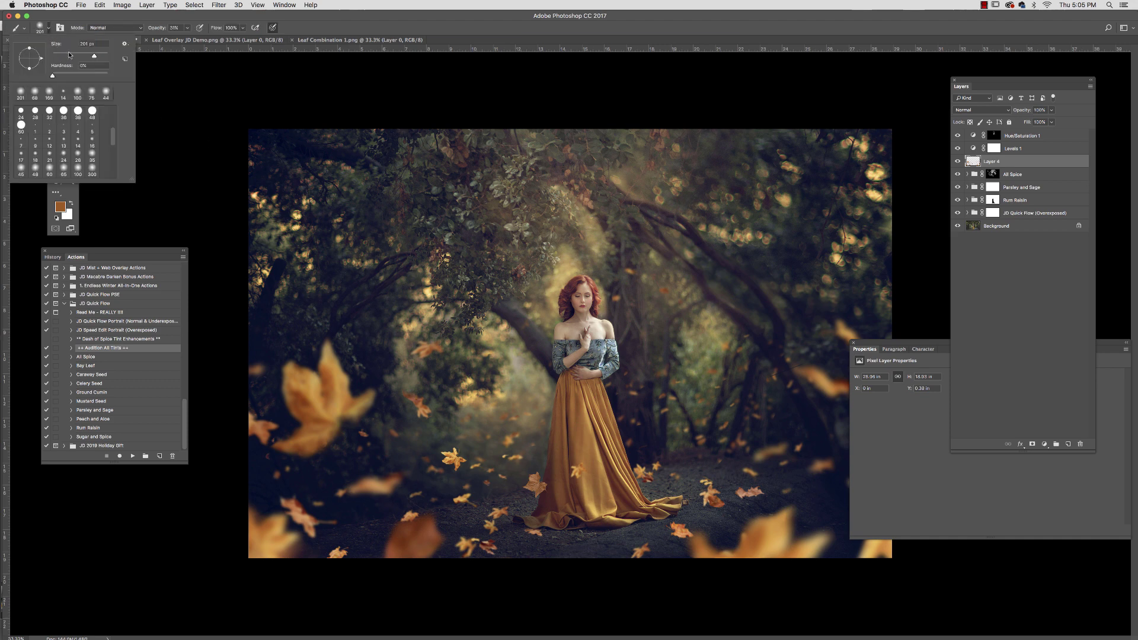
left_click(70, 55)
left_click(454, 151)
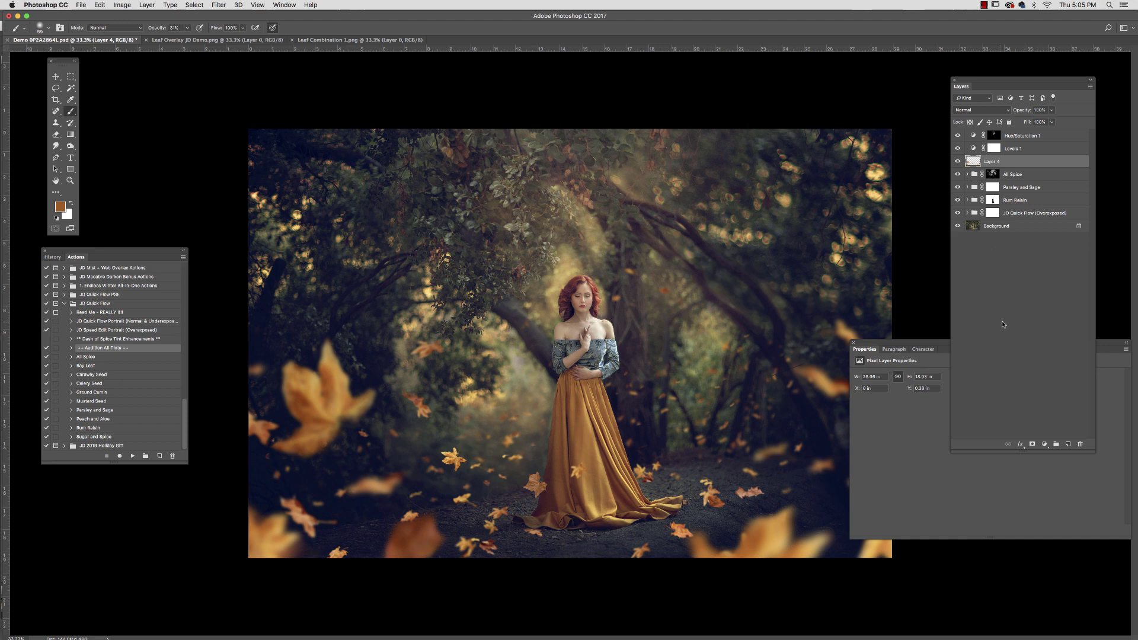
Create a new layer above Layer 4 and set its blend mode to Overlay.
left_click(1068, 443)
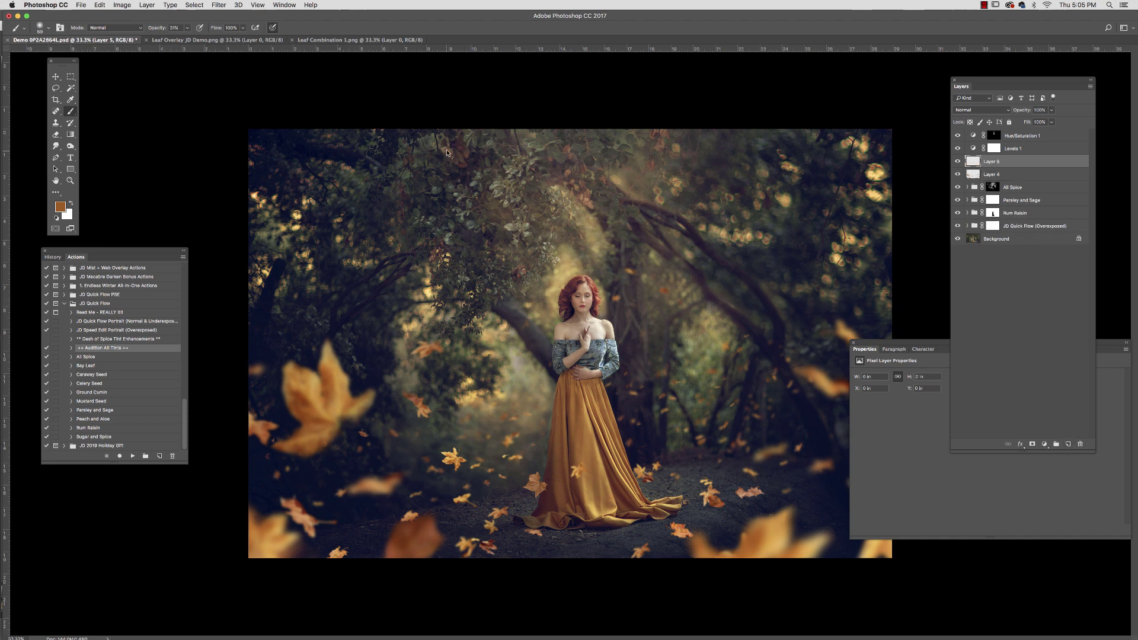
left_click(979, 110)
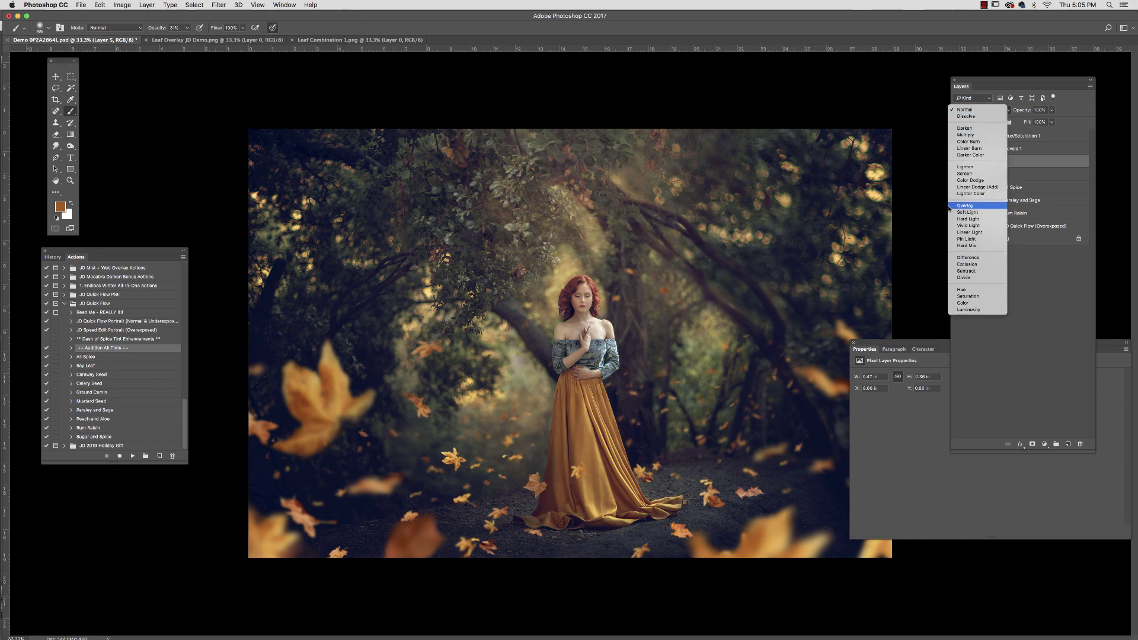
left_click(949, 205)
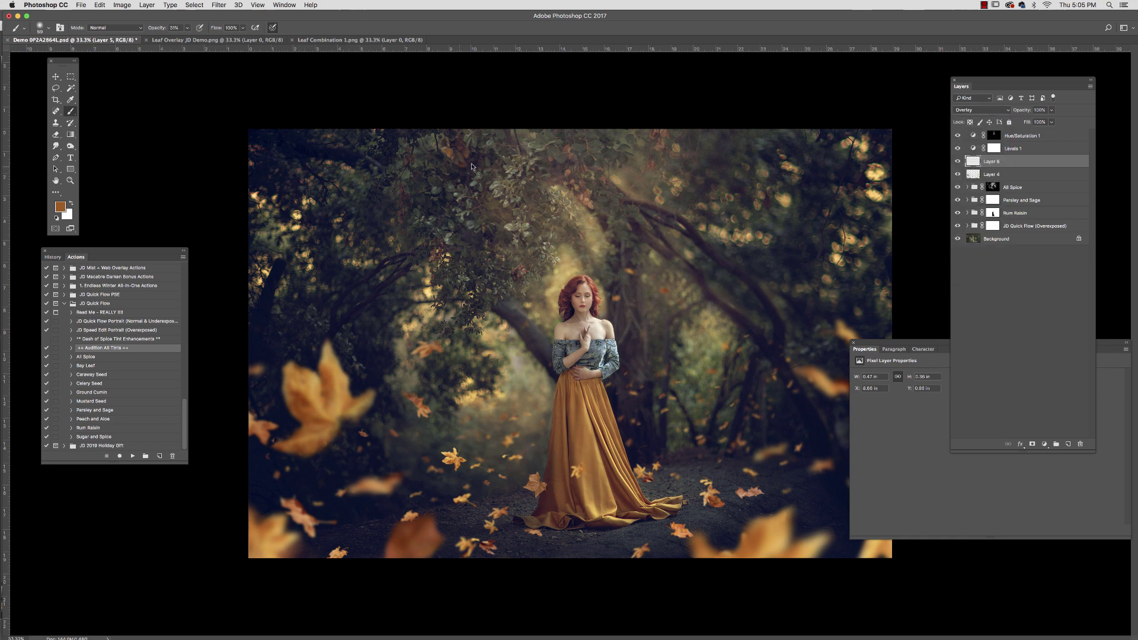
Brush the sampled orange-brown over scattered leaves in the overhanging foliage on the Overlay layer.
mouse_move(475, 200)
left_mouse_down()
mouse_move(583, 188)
mouse_move(570, 175)
mouse_move(648, 216)
left_mouse_up()
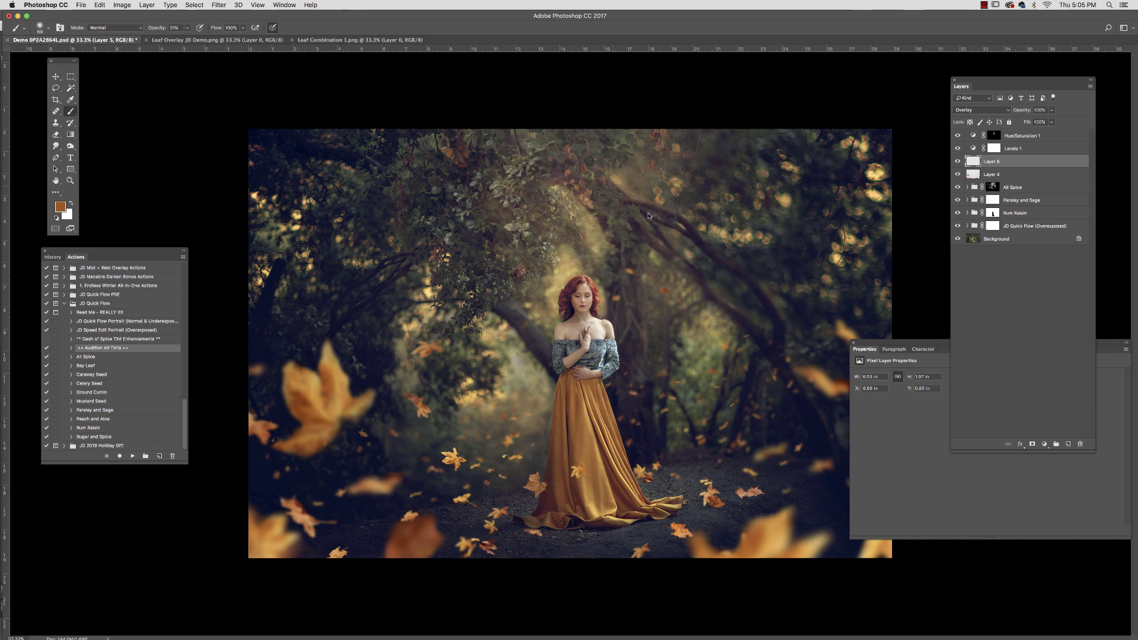
left_click(523, 276)
left_click(437, 249)
left_click(402, 217)
left_click(657, 142)
left_click(663, 134)
Toggle the painted Overlay layer off and on to compare the leaf colouring, and close the Properties panel.
left_click(958, 162)
left_click(957, 161)
left_click(854, 343)
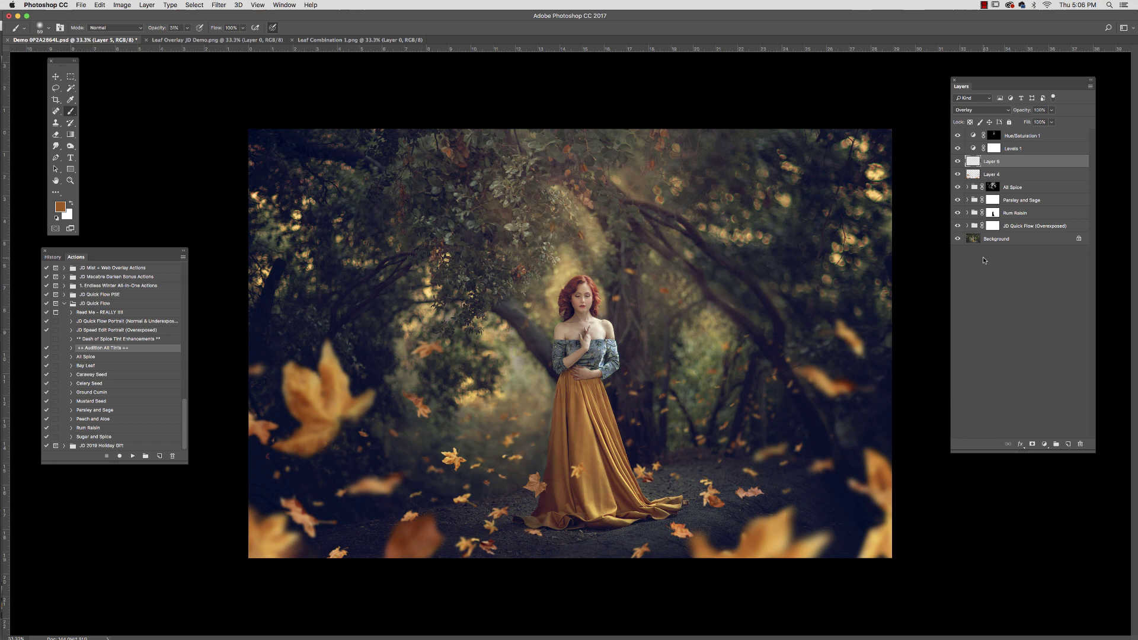
left_click(983, 5)
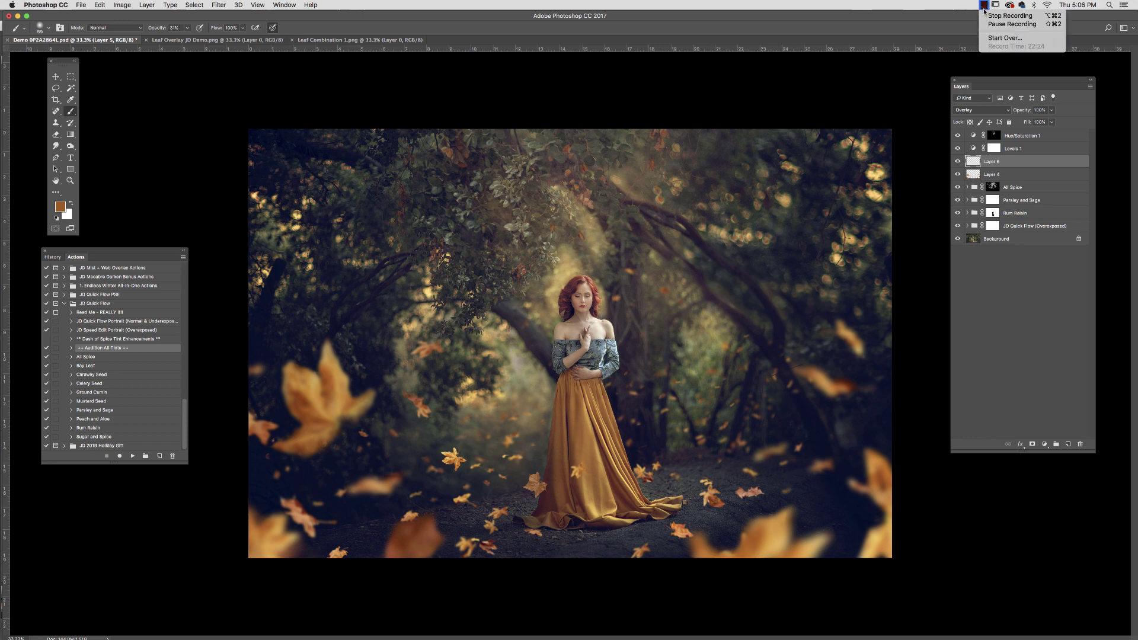